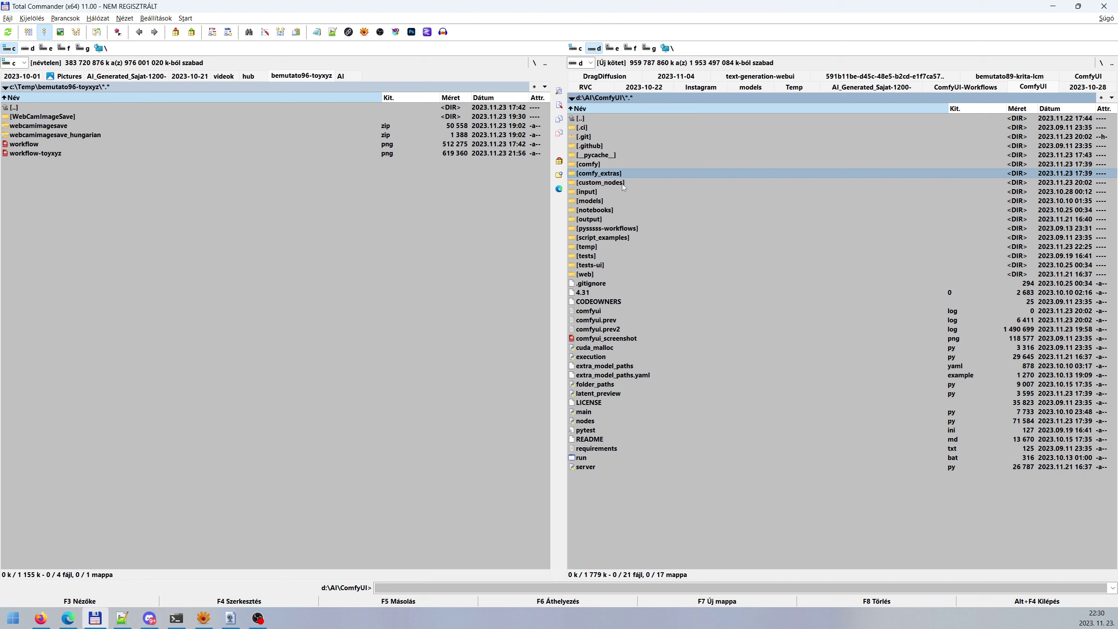
Open ComfyUI's custom_nodes folder and view the git clone command in the ComfyUI_toyxyz_test_nodes installation instructions on GitHub.
double_click(623, 183)
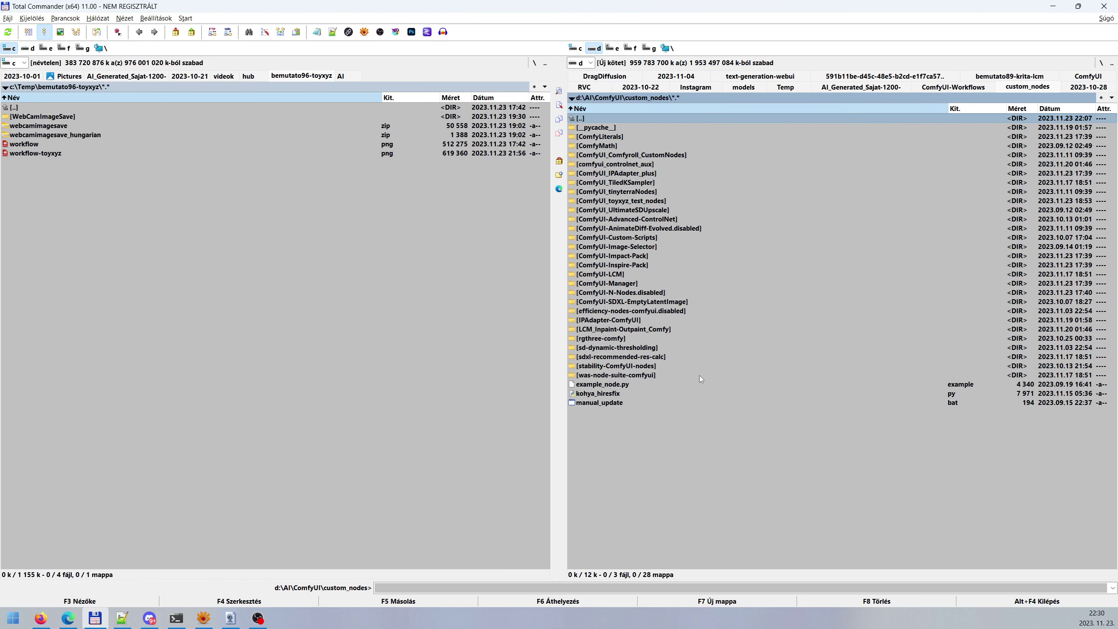
click(65, 615)
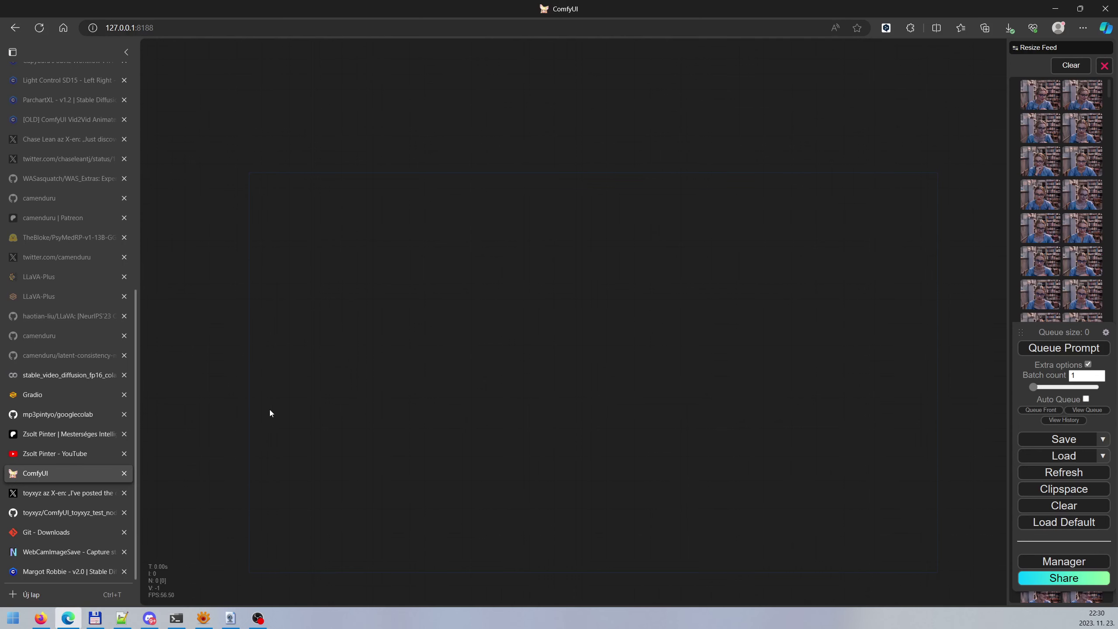
click(51, 514)
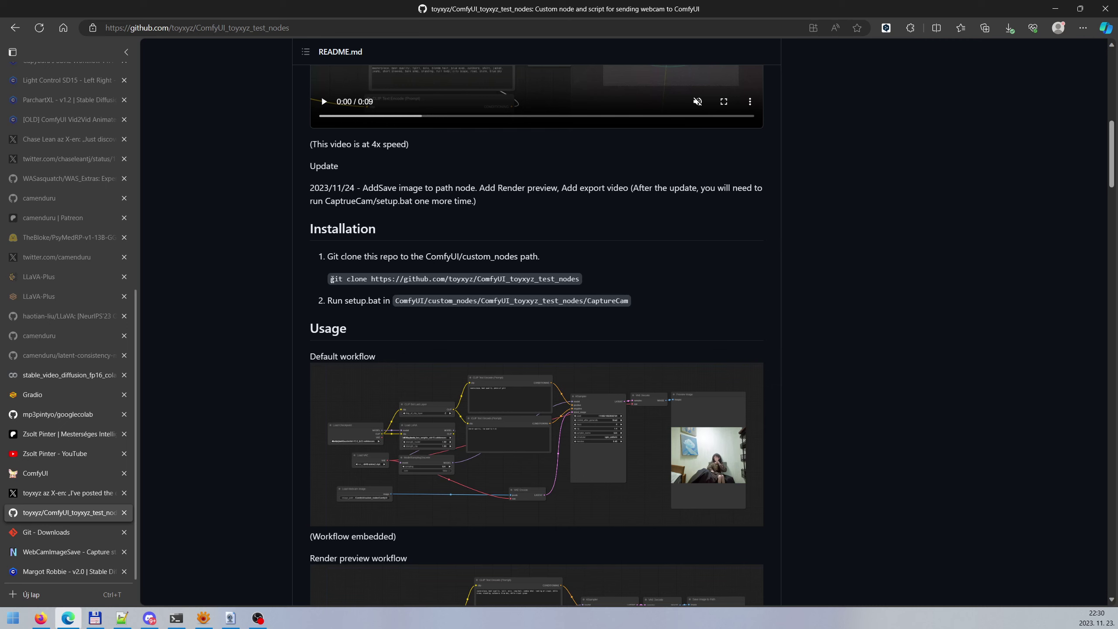
drag(330, 279, 581, 279)
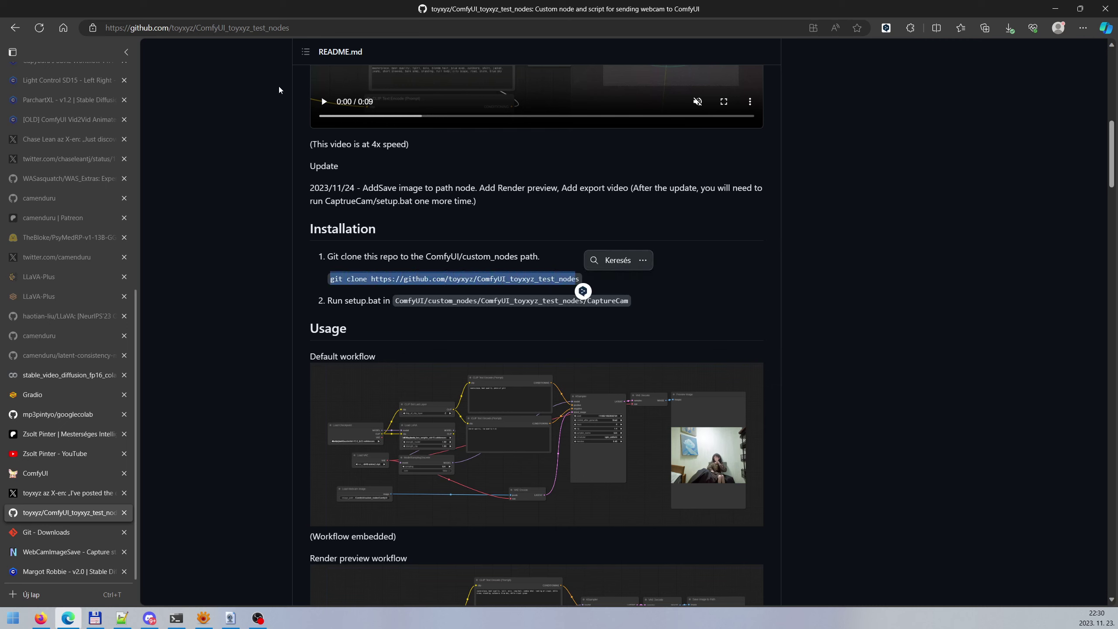
click(493, 279)
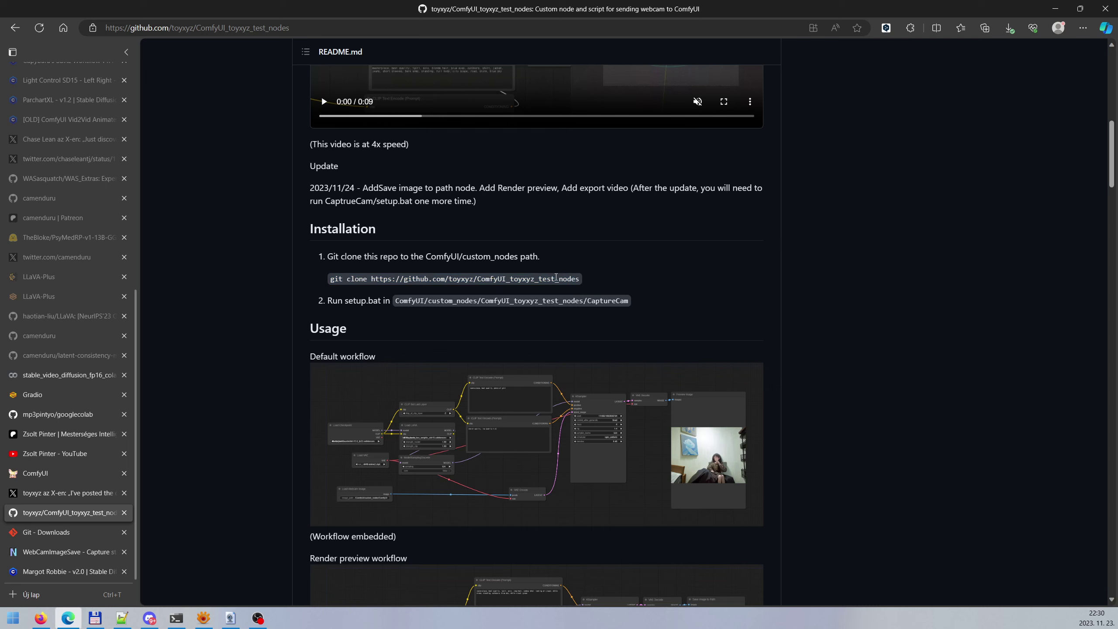
triple_click(332, 282)
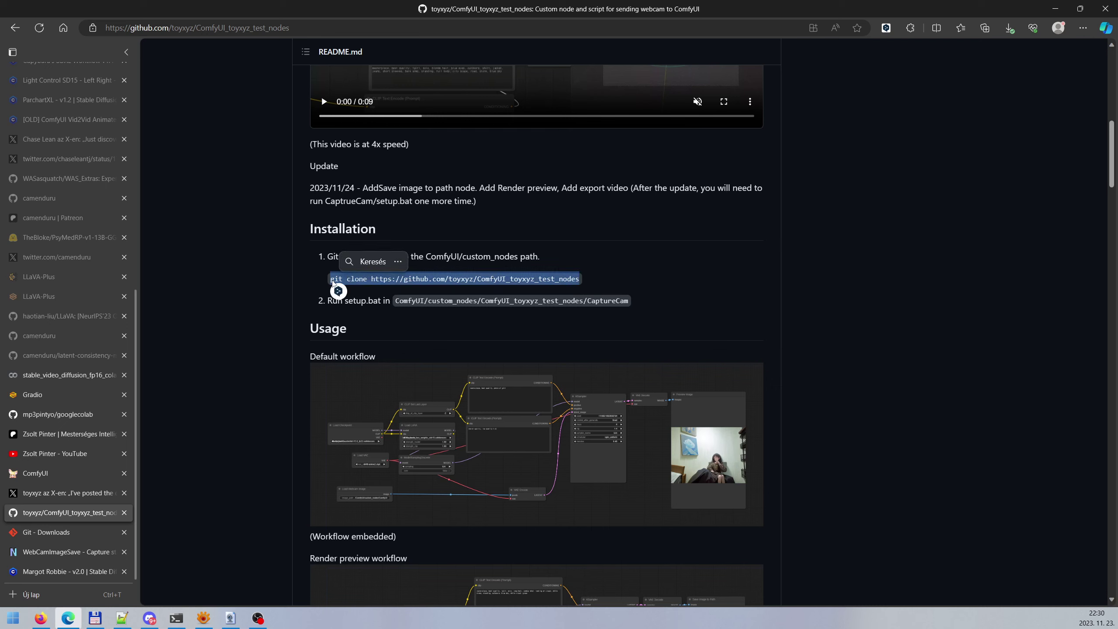
click(347, 278)
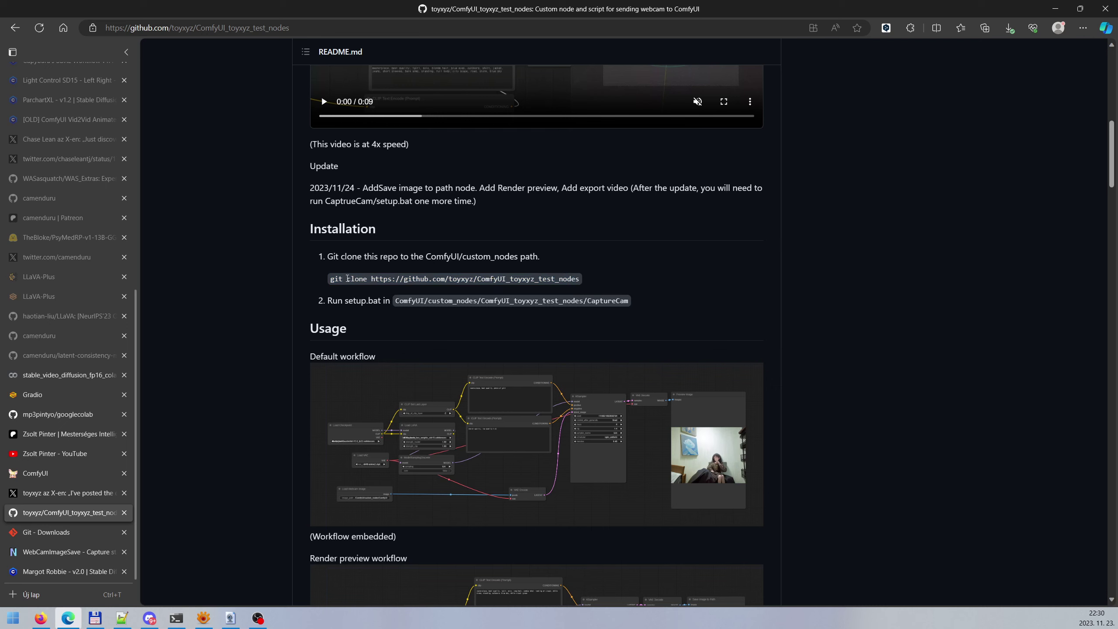
View the Git downloads page and copy the git clone command from the ComfyUI_toyxyz_test_nodes README.
click(48, 529)
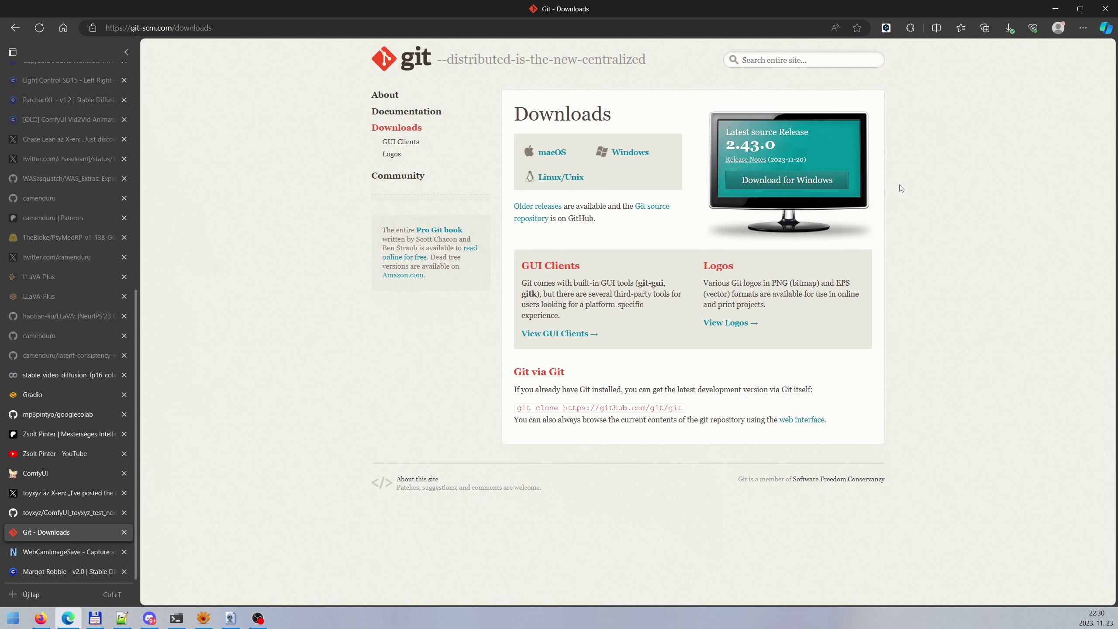
click(27, 512)
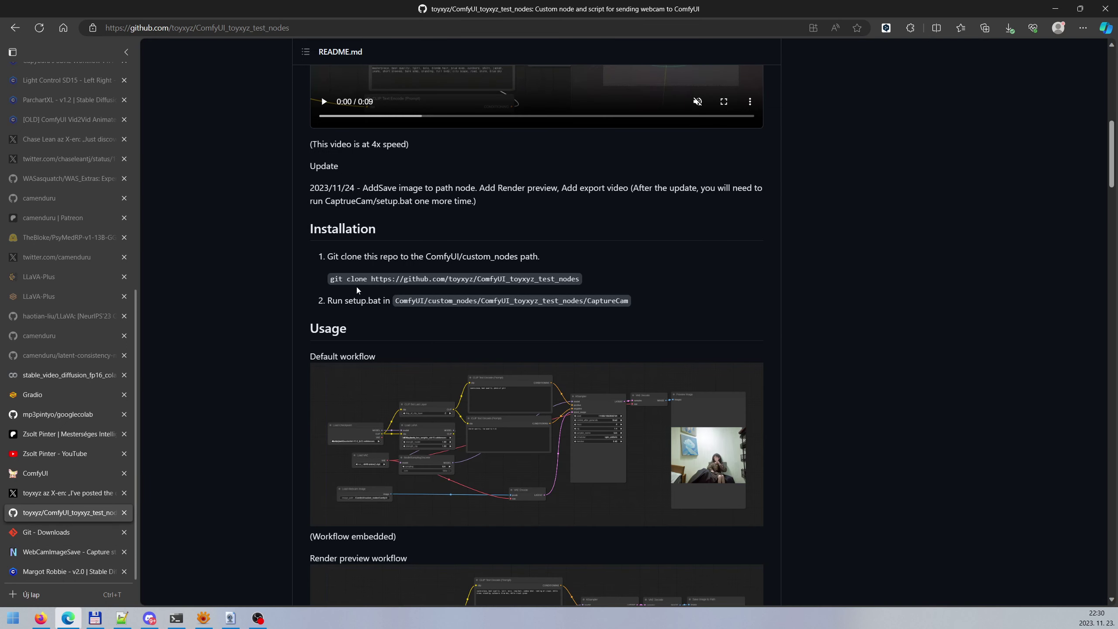
drag(331, 282, 580, 278)
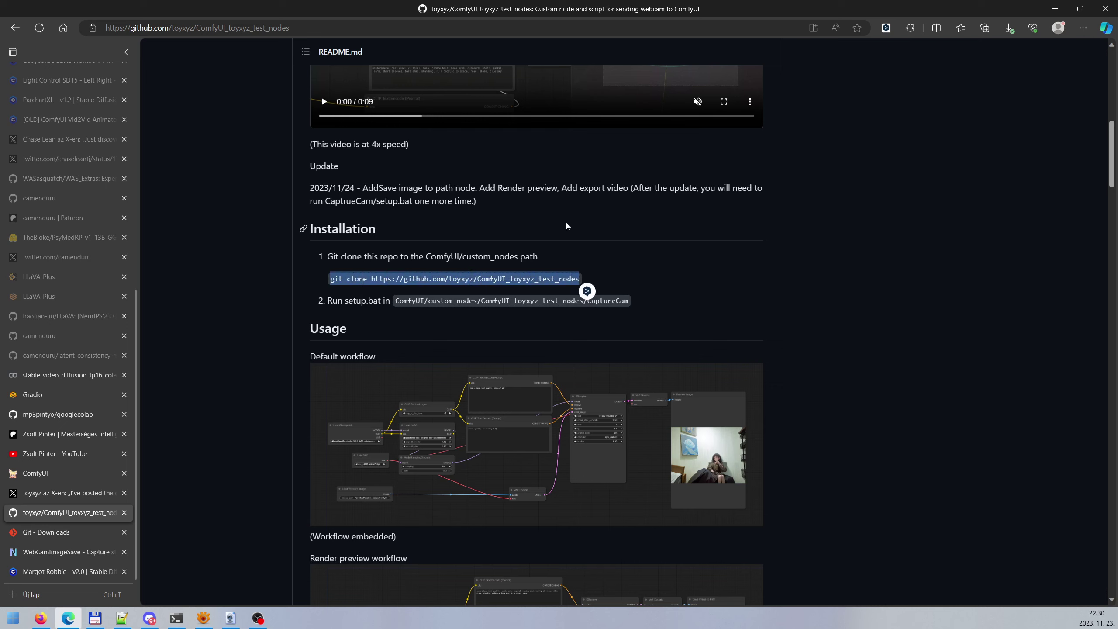
Switch to Total Commander and open a command prompt in d:\AI\ComfyUI\custom_nodes.
click(95, 618)
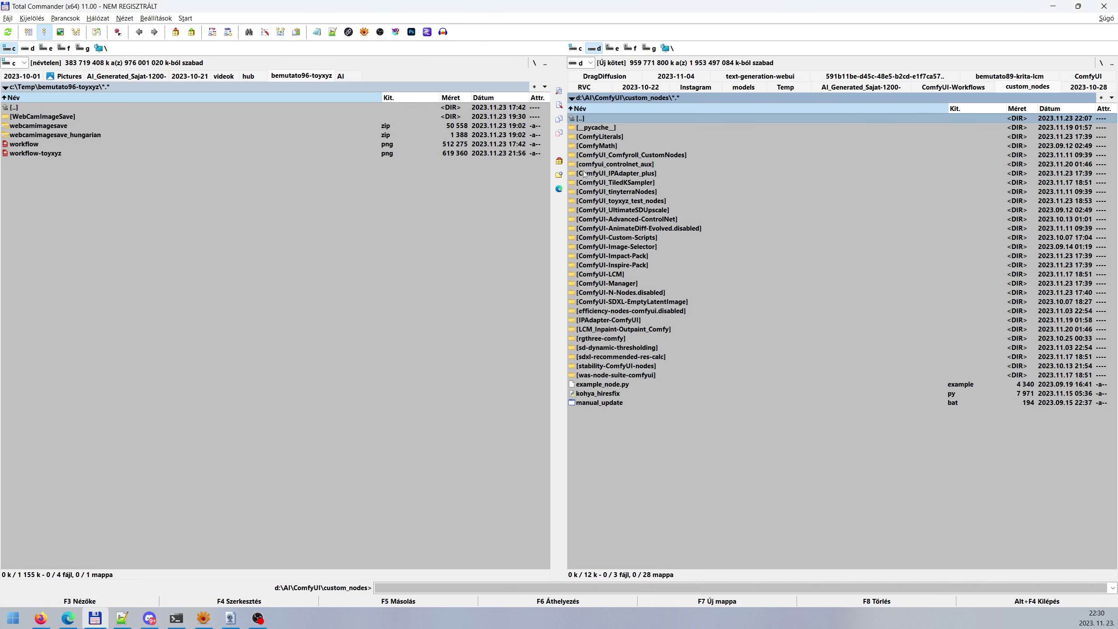
click(652, 148)
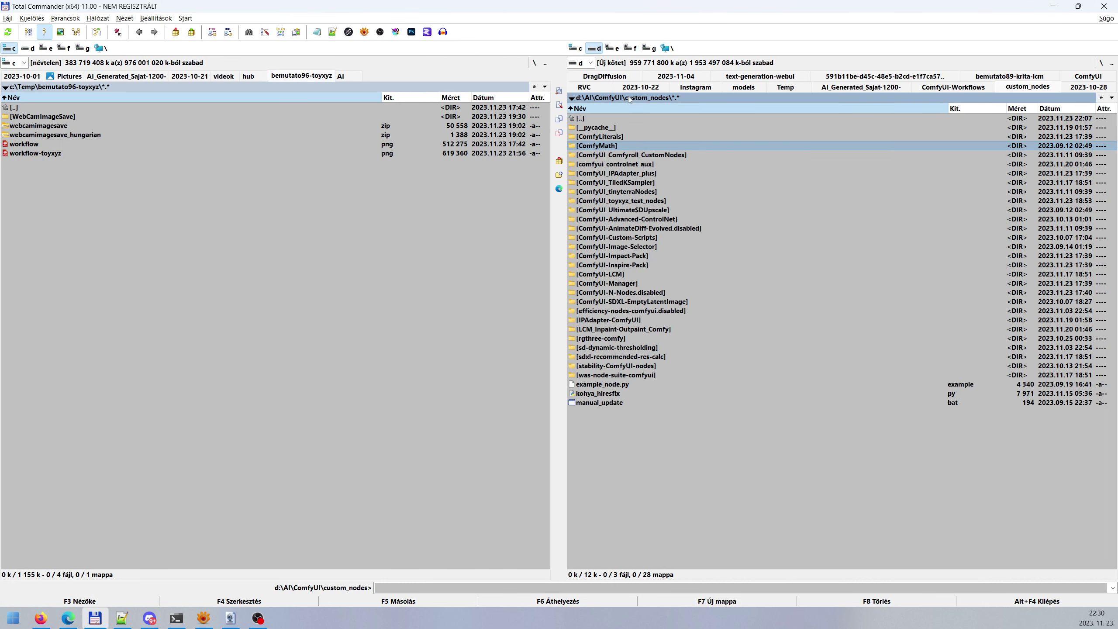
click(625, 586)
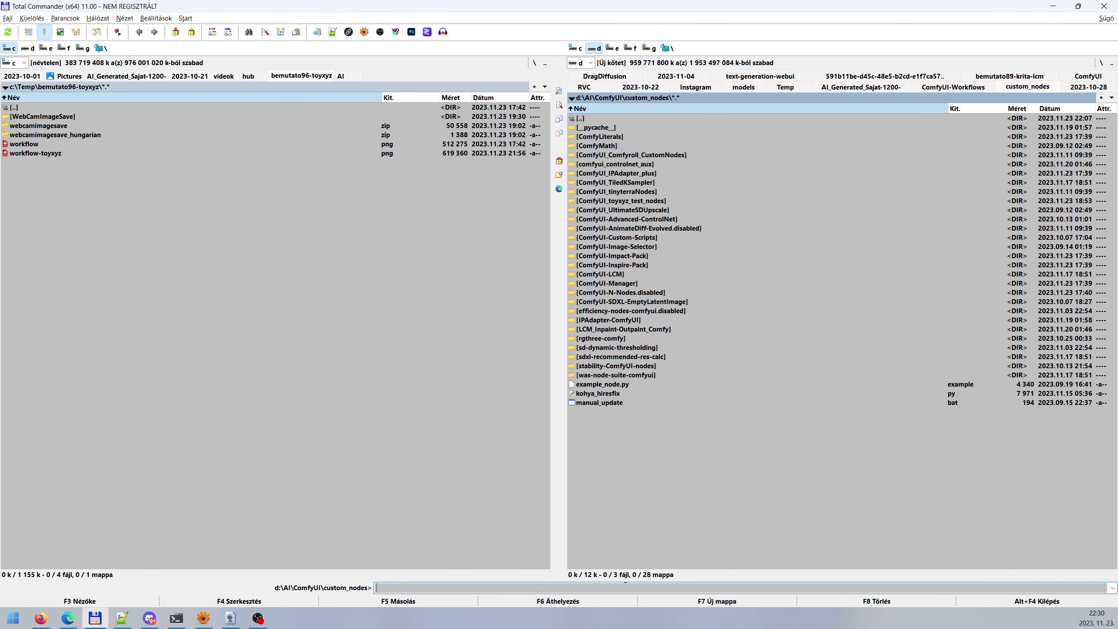
text(cmd)
key(Return)
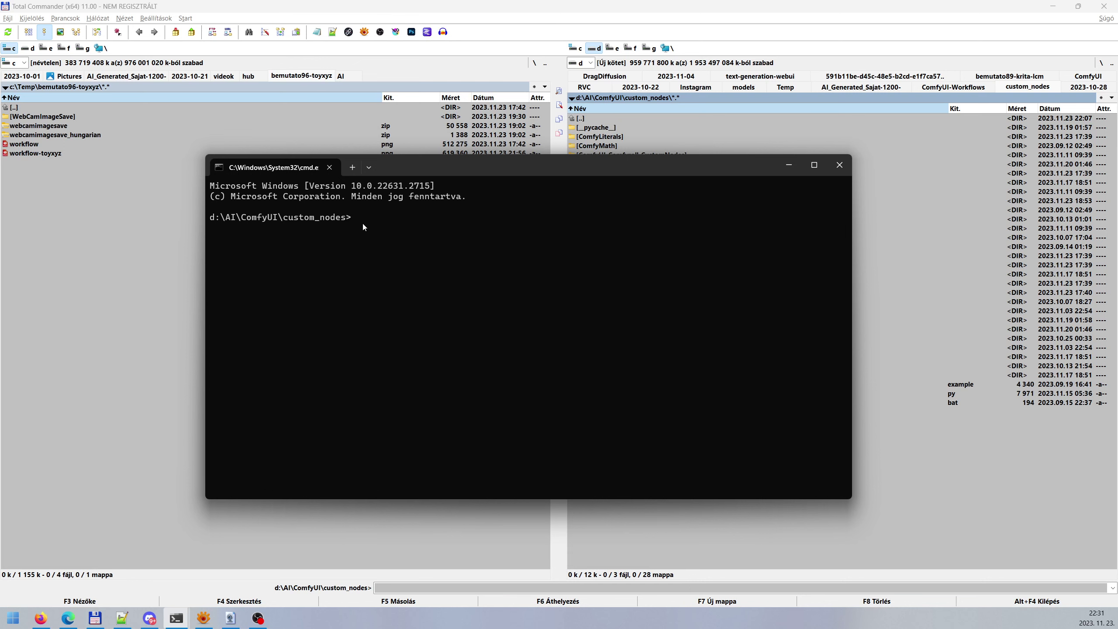
text(git clone https://github.com/toyxyz/ComfyUI_toyxyz_test_nodes)
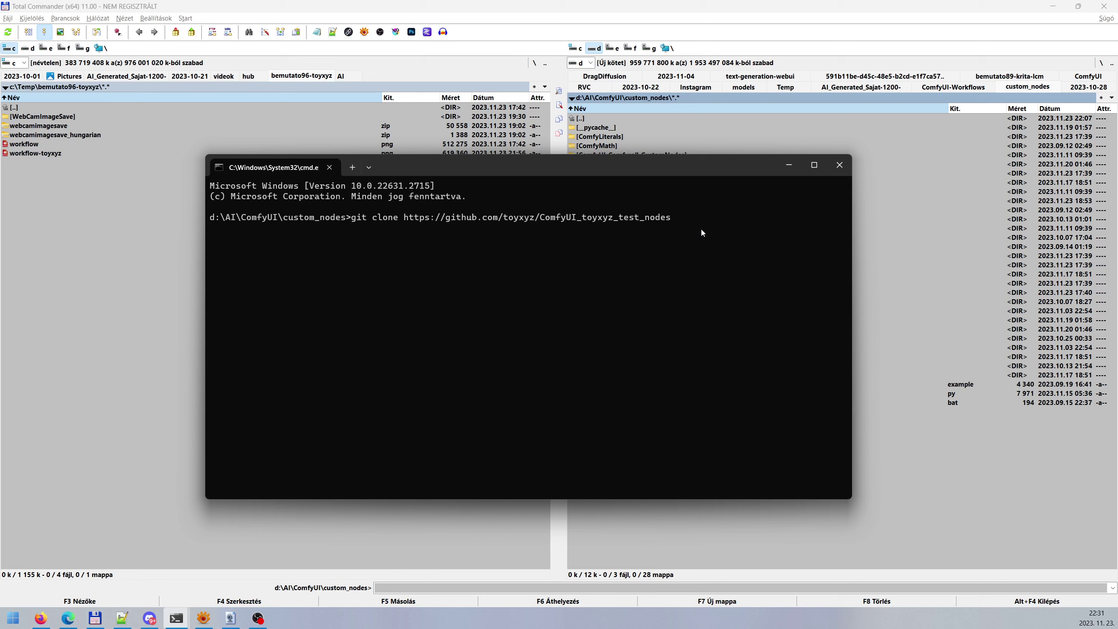
key(BackSpace)
key(BackSpace)
key(BackSpace)
key(BackSpace)
key(BackSpace)
key(BackSpace)
key(BackSpace)
key(BackSpace)
key(BackSpace)
key(BackSpace)
key(BackSpace)
key(BackSpace)
key(BackSpace)
key(BackSpace)
key(BackSpace)
key(BackSpace)
key(BackSpace)
key(BackSpace)
key(BackSpace)
key(BackSpace)
key(BackSpace)
key(BackSpace)
key(BackSpace)
key(BackSpace)
key(BackSpace)
key(BackSpace)
key(BackSpace)
key(BackSpace)
key(BackSpace)
key(BackSpace)
key(BackSpace)
key(BackSpace)
key(BackSpace)
key(BackSpace)
key(BackSpace)
key(BackSpace)
key(BackSpace)
key(BackSpace)
key(BackSpace)
key(BackSpace)
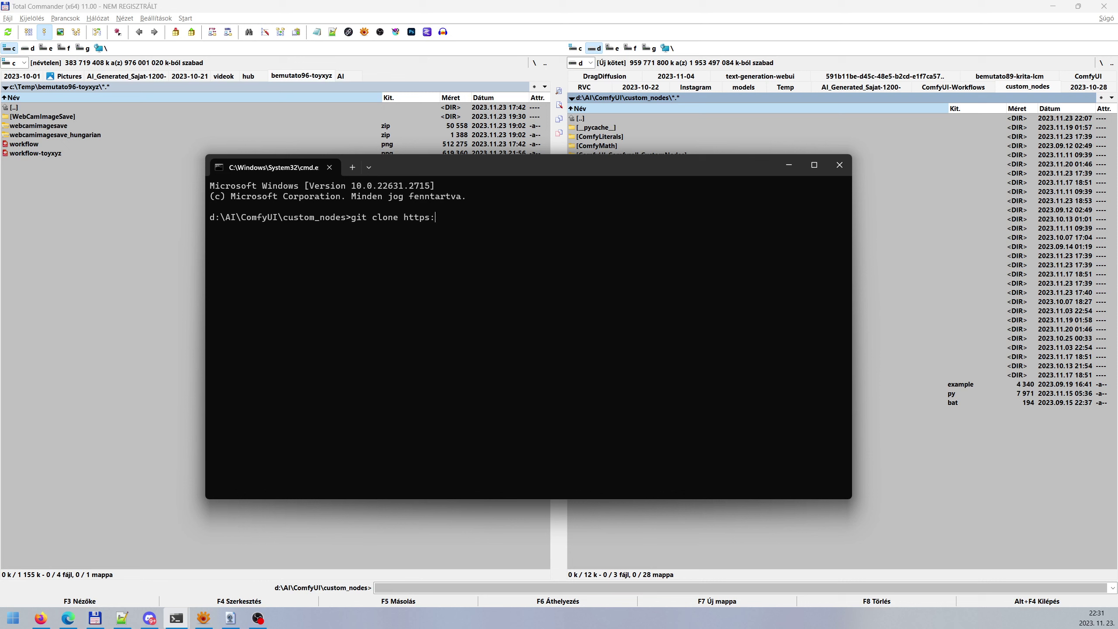
click(952, 237)
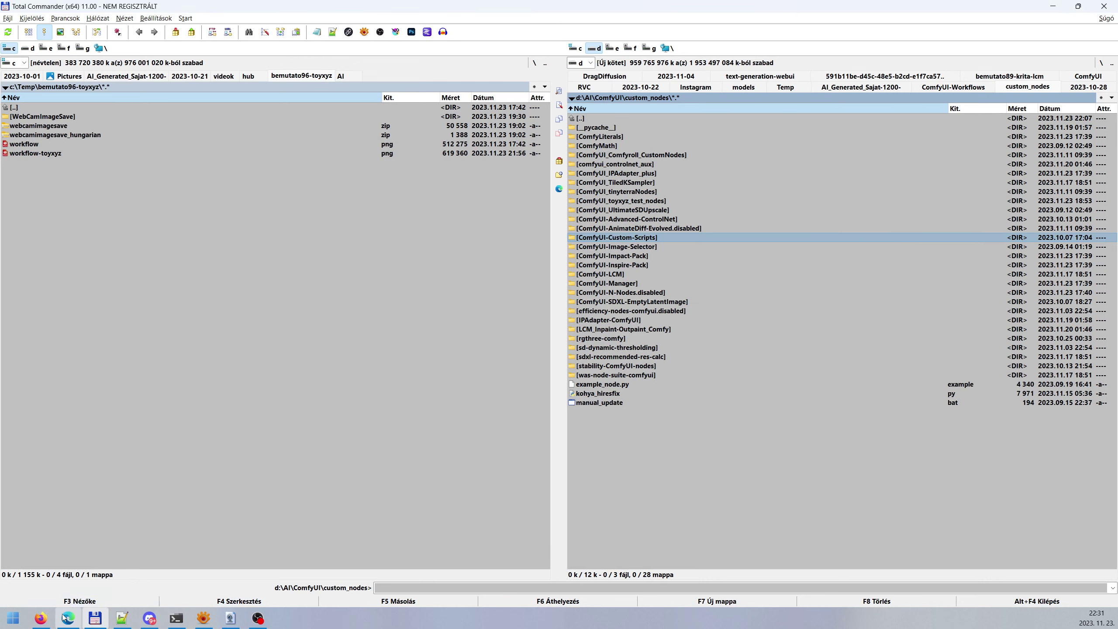
Check the README's setup.bat location and open the CaptureCam folder inside ComfyUI_toyxyz_test_nodes in Total Commander.
click(67, 618)
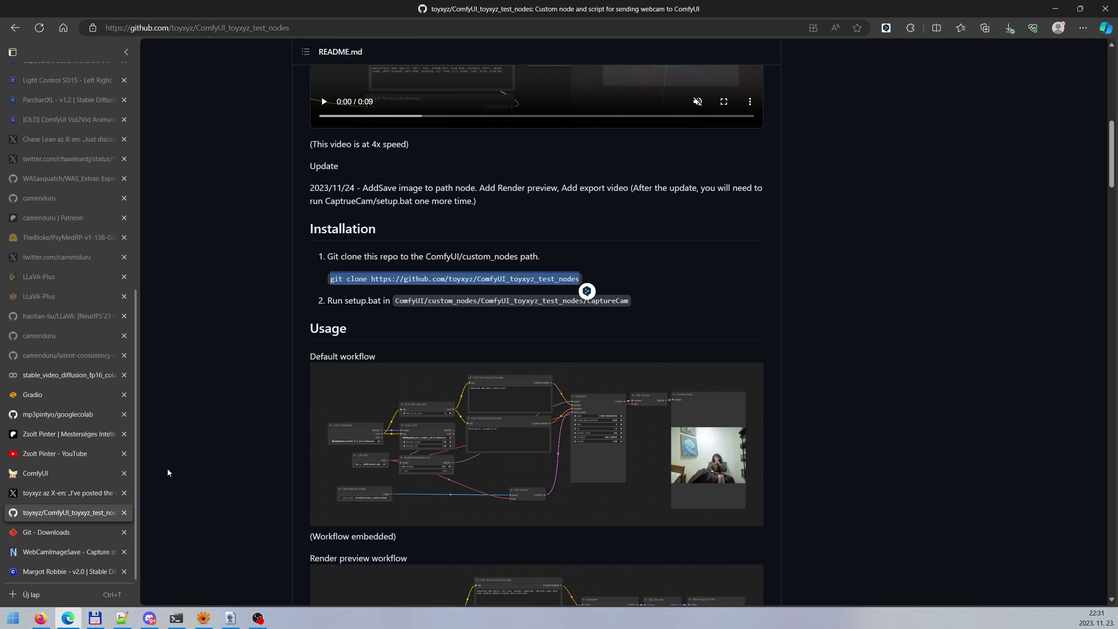
click(95, 618)
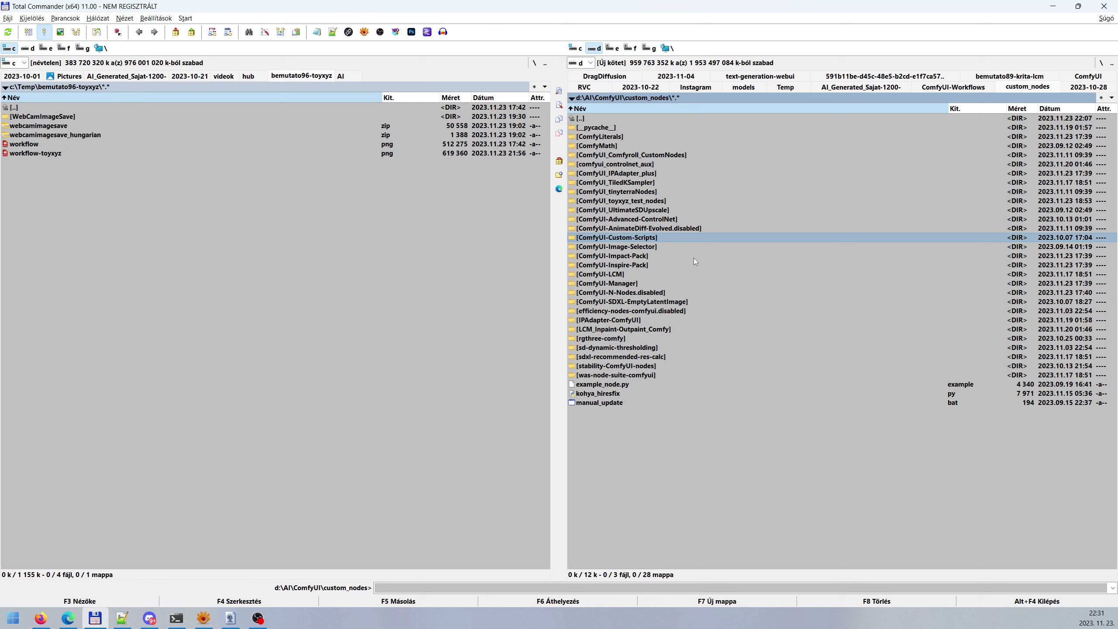
key(Up)
key(Up)
key(Up)
key(Up)
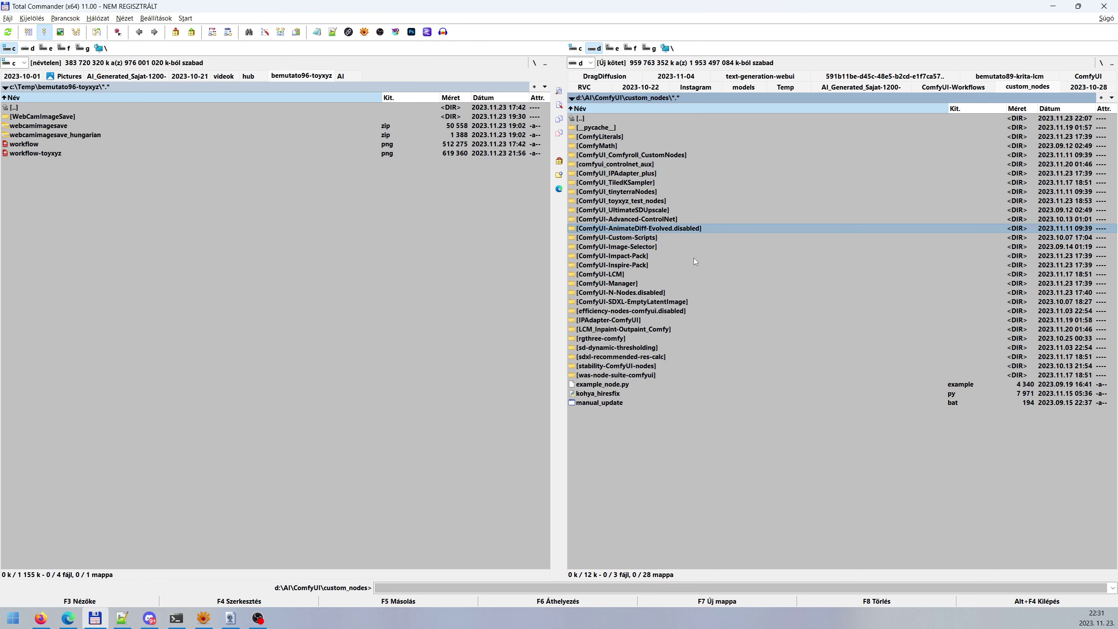
key(Return)
key(Down)
key(Down)
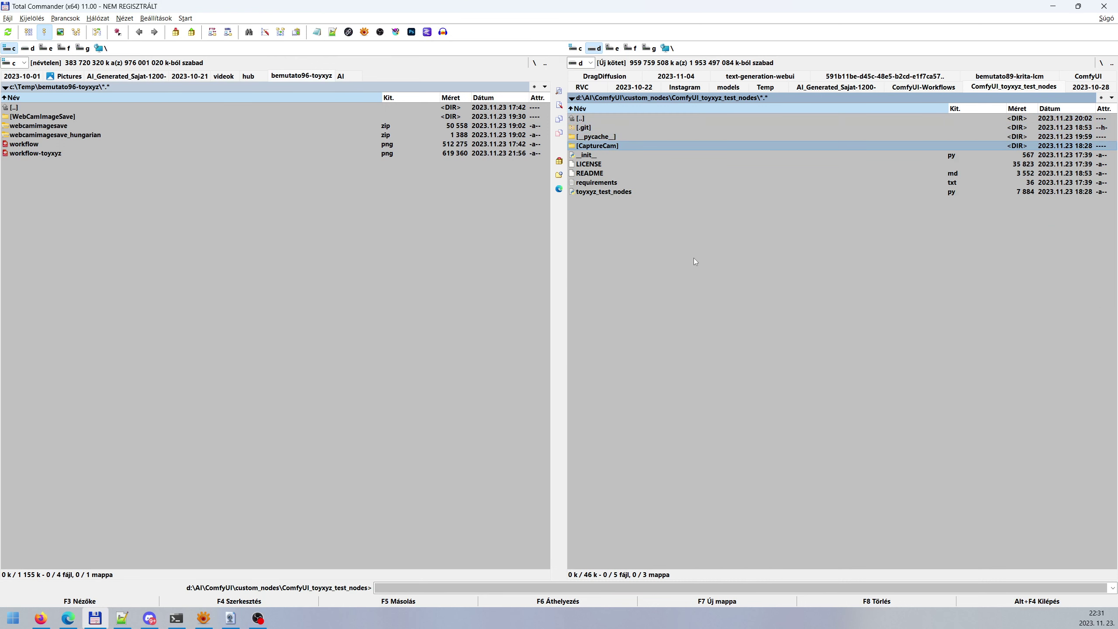
key(Return)
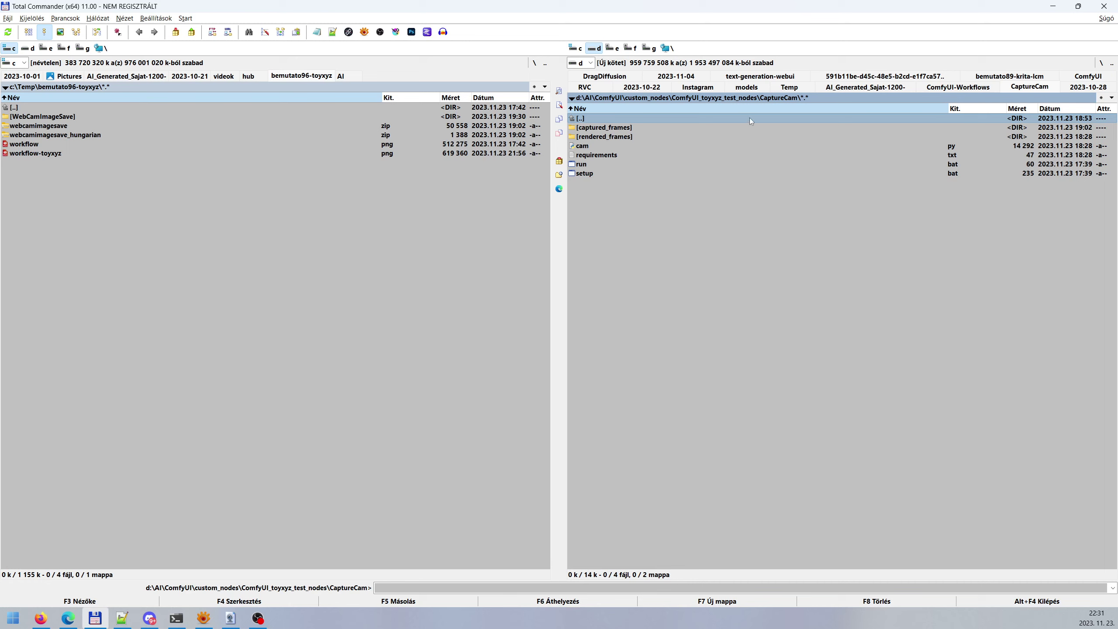
Launch the Webcam App with run.bat from the CaptureCam folder and select Webcam 0 as its camera.
click(598, 166)
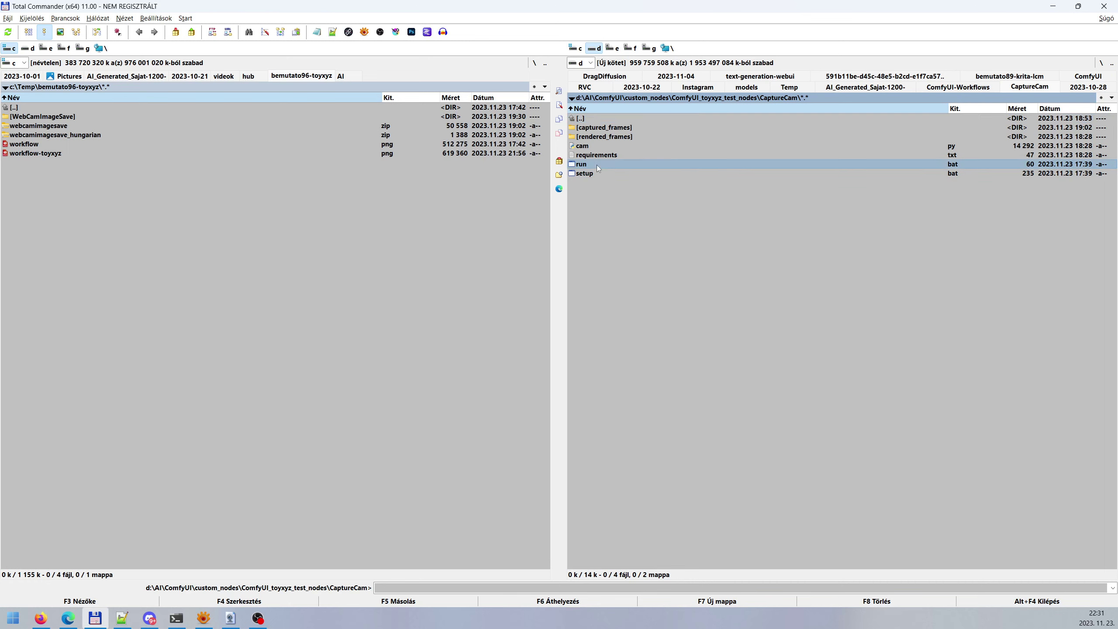
key(Return)
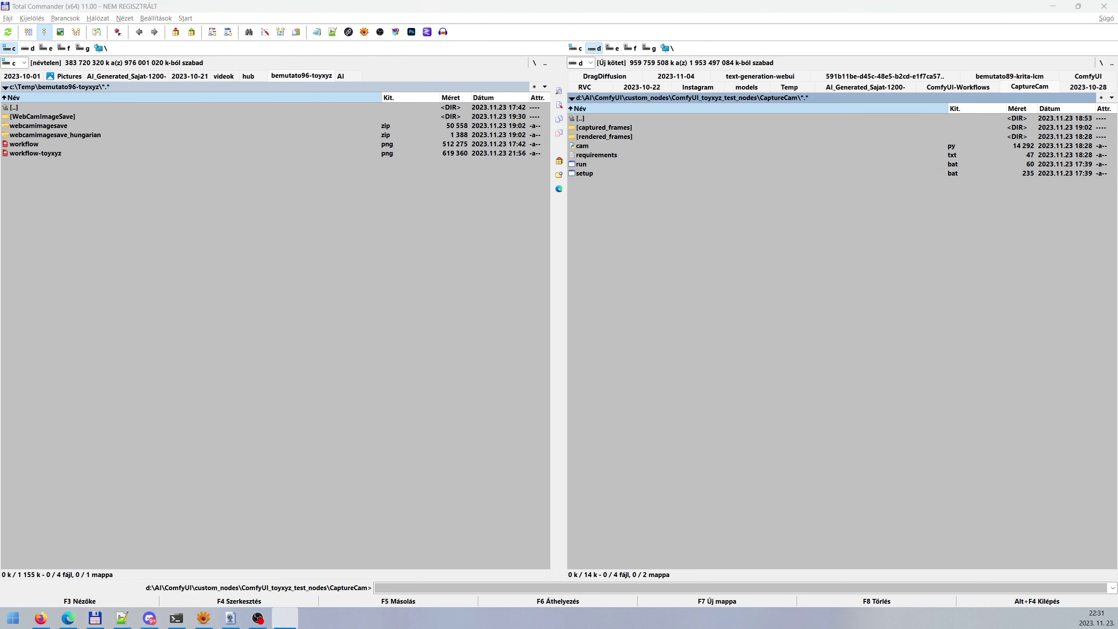
drag(636, 127, 338, 61)
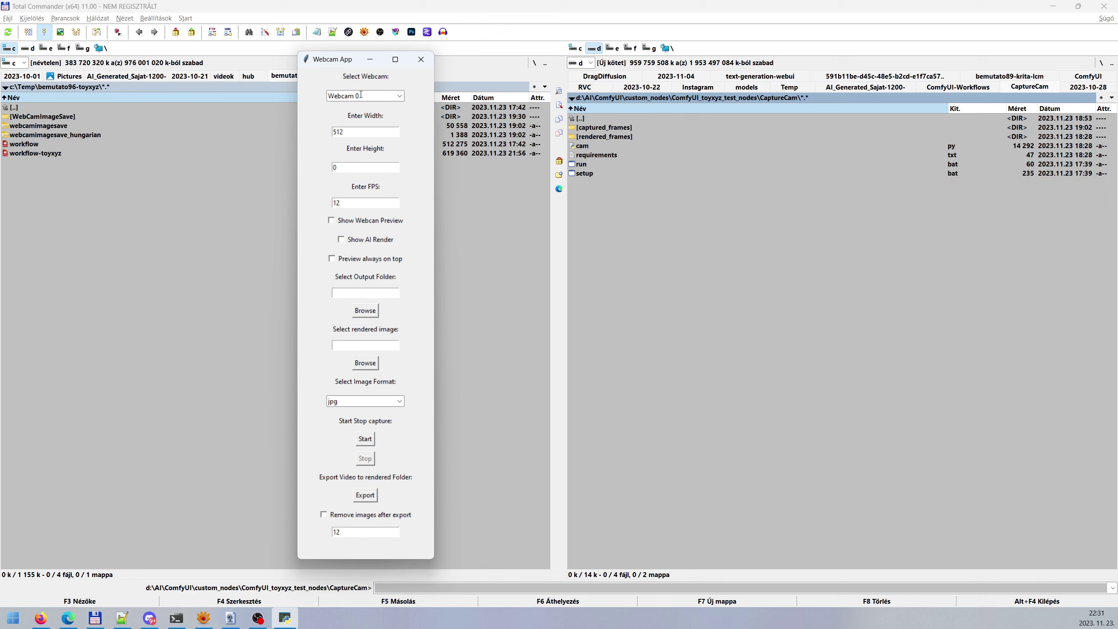
click(399, 96)
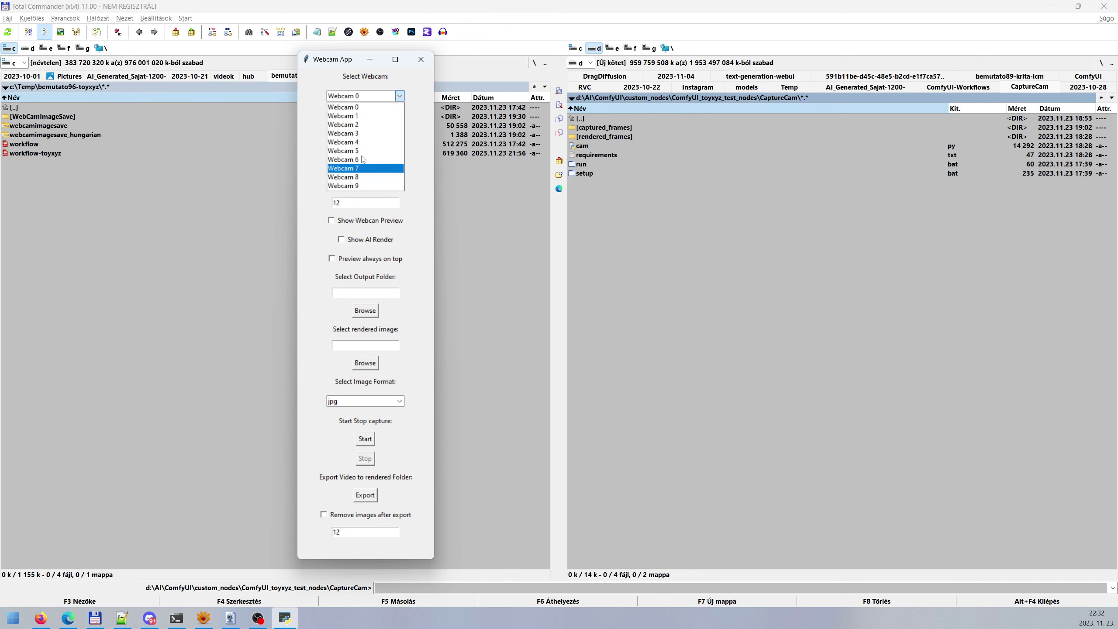
click(372, 107)
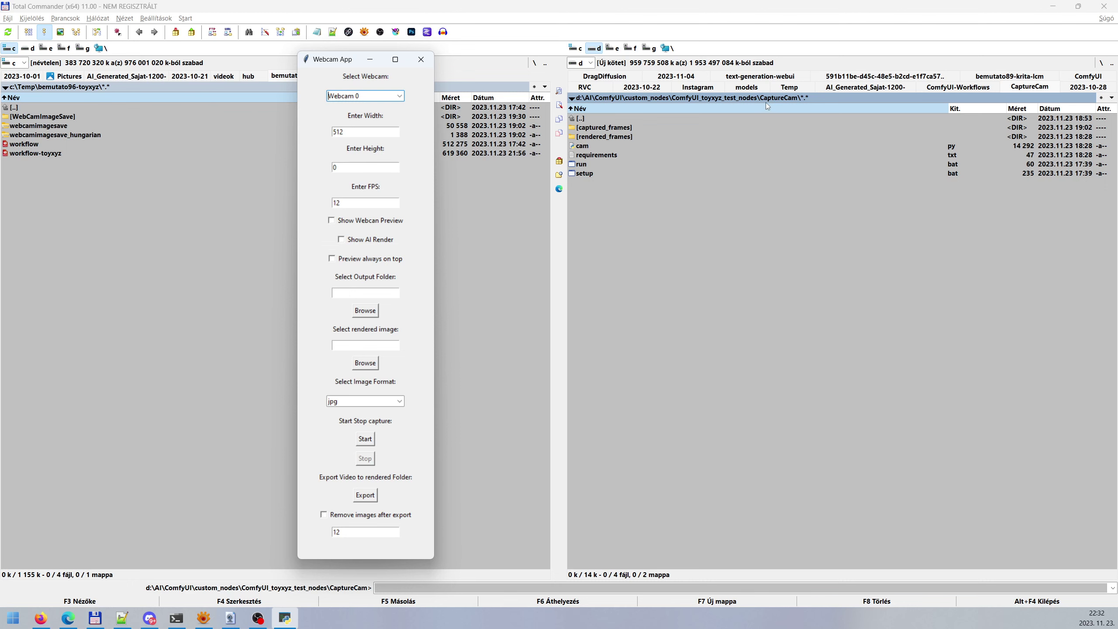
Open the captured_frames folder and view the Webcam App's output folder selection dialog, cancelling it without choosing a folder.
double_click(620, 128)
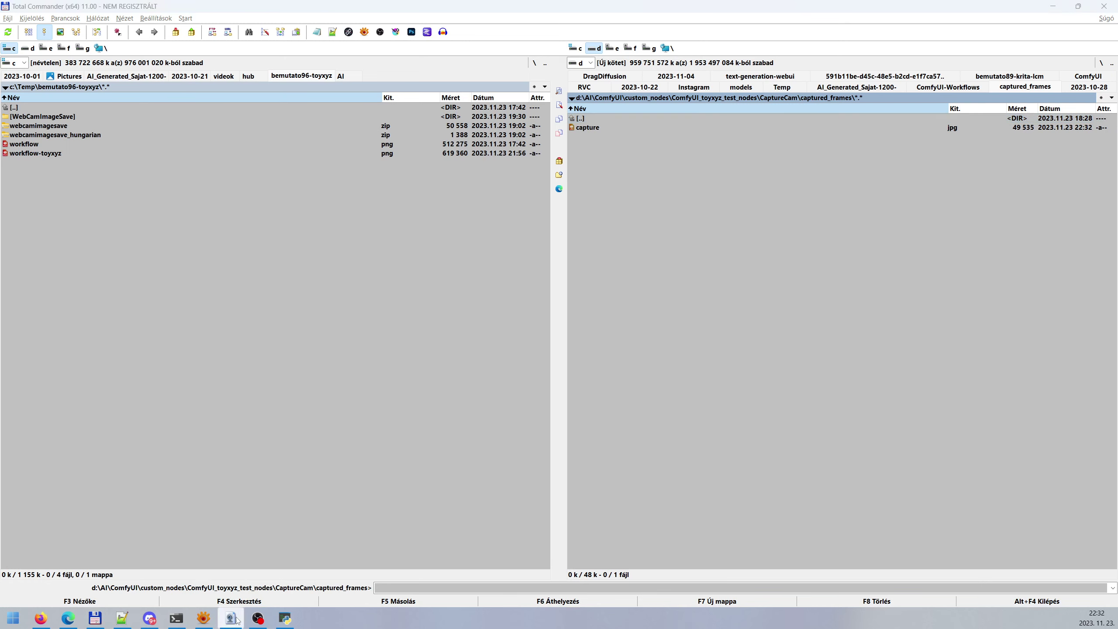
click(285, 619)
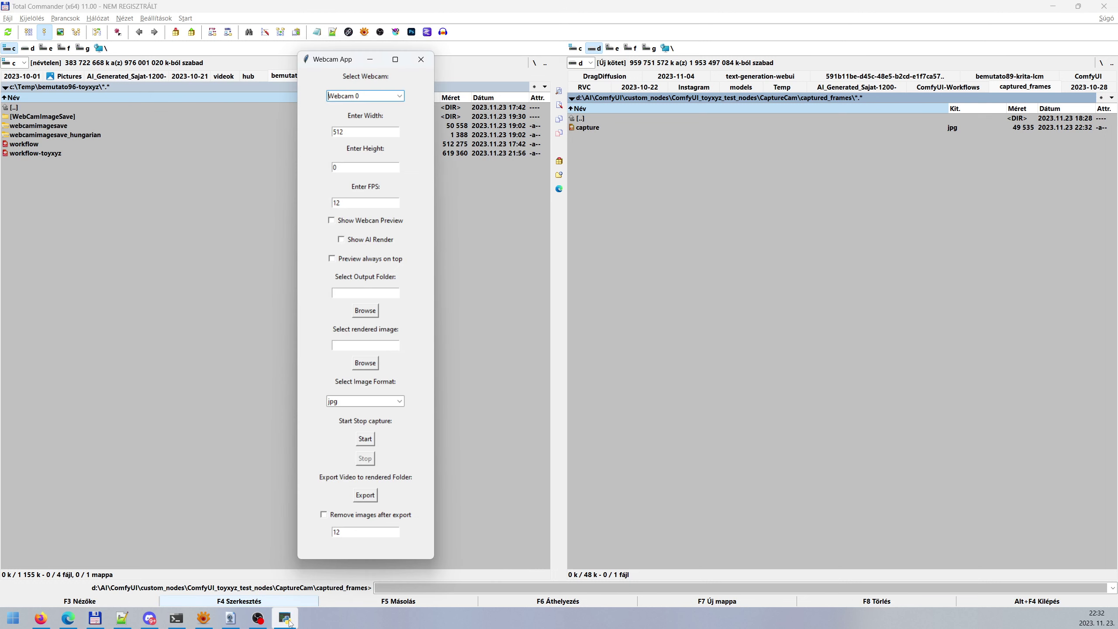
click(375, 314)
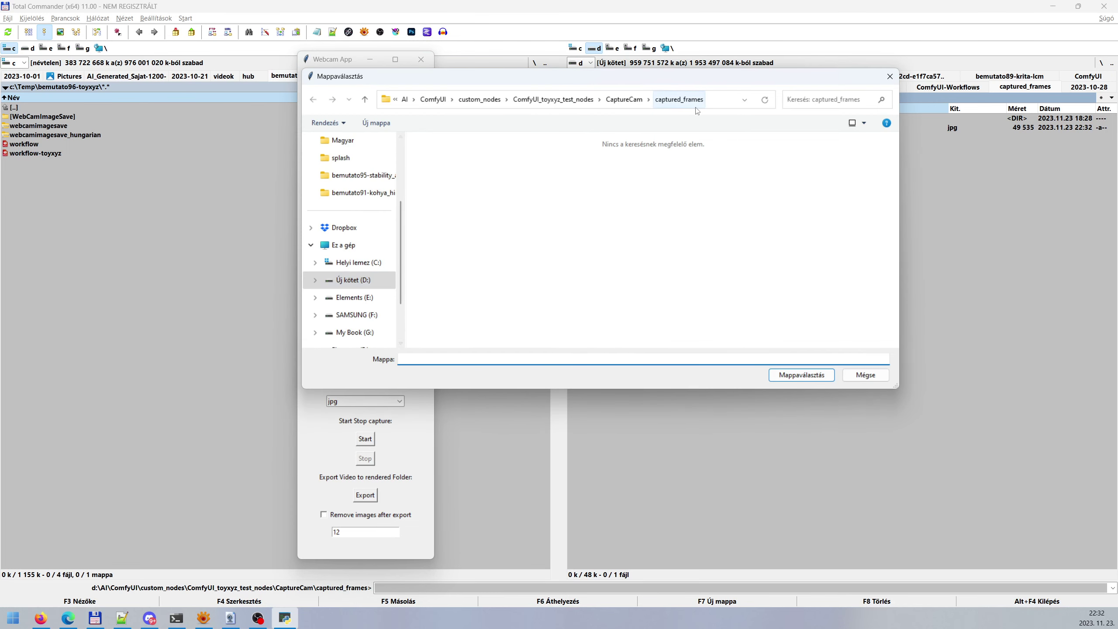
click(850, 380)
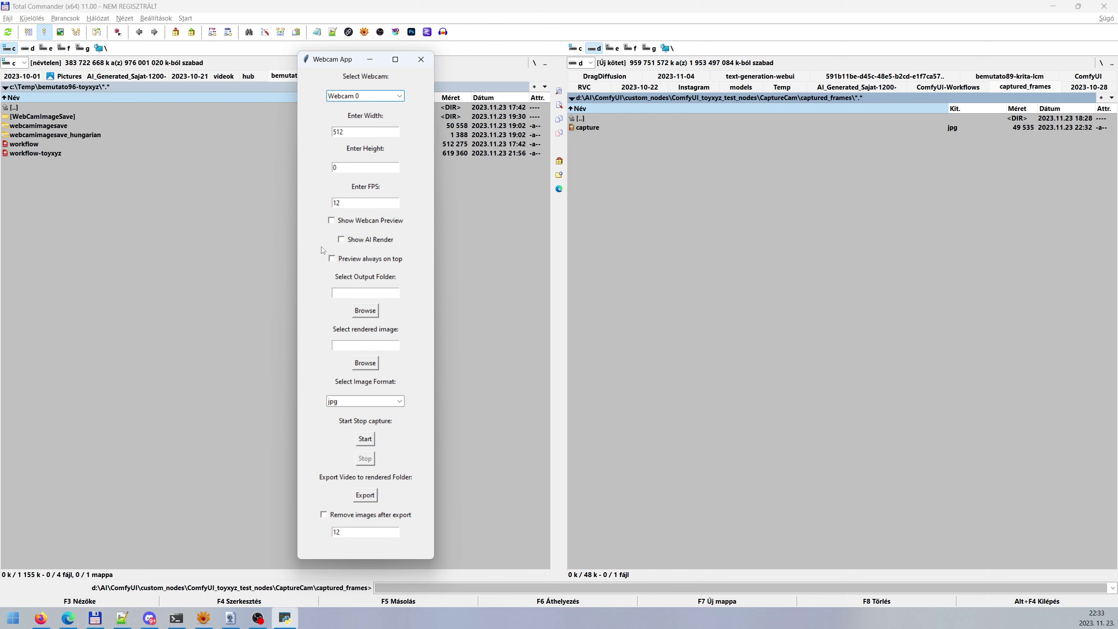
Move the Webcam App window slightly and close it.
drag(339, 64, 319, 61)
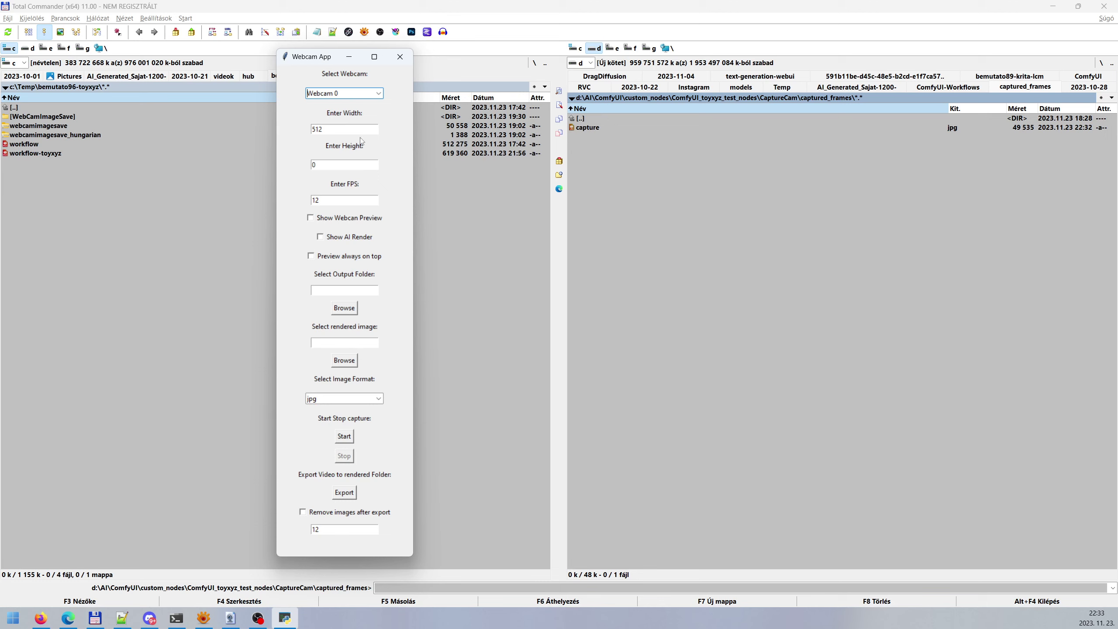
click(393, 65)
Switch to the browser and review the ComfyUI_toyxyz_test_nodes repository's file list and the start of its README.
click(67, 618)
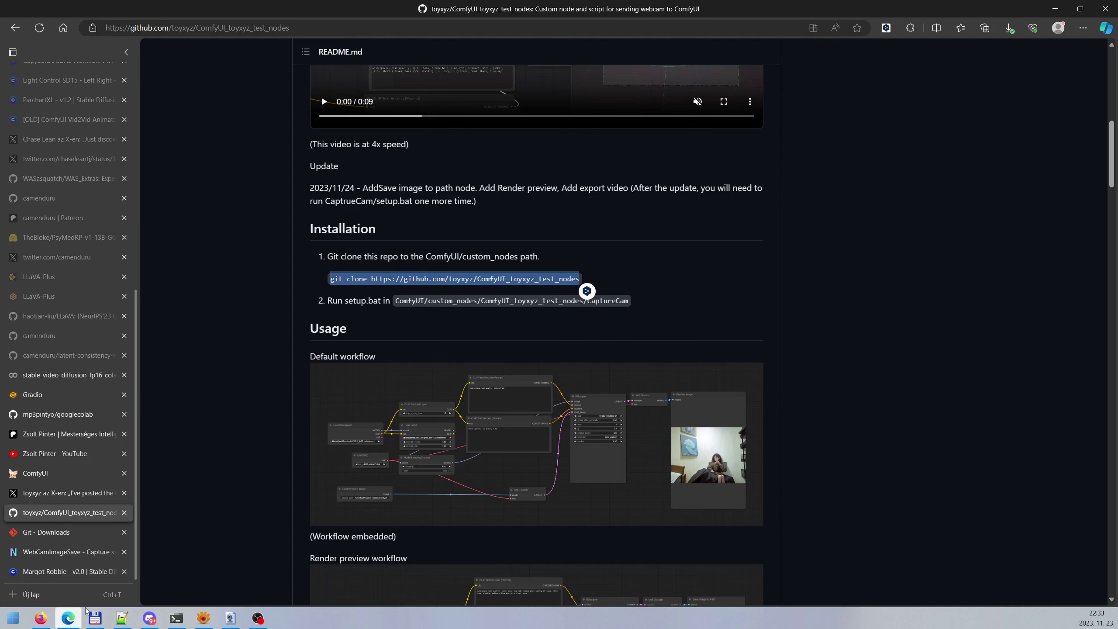
click(273, 371)
scroll(304, 383, up, 15)
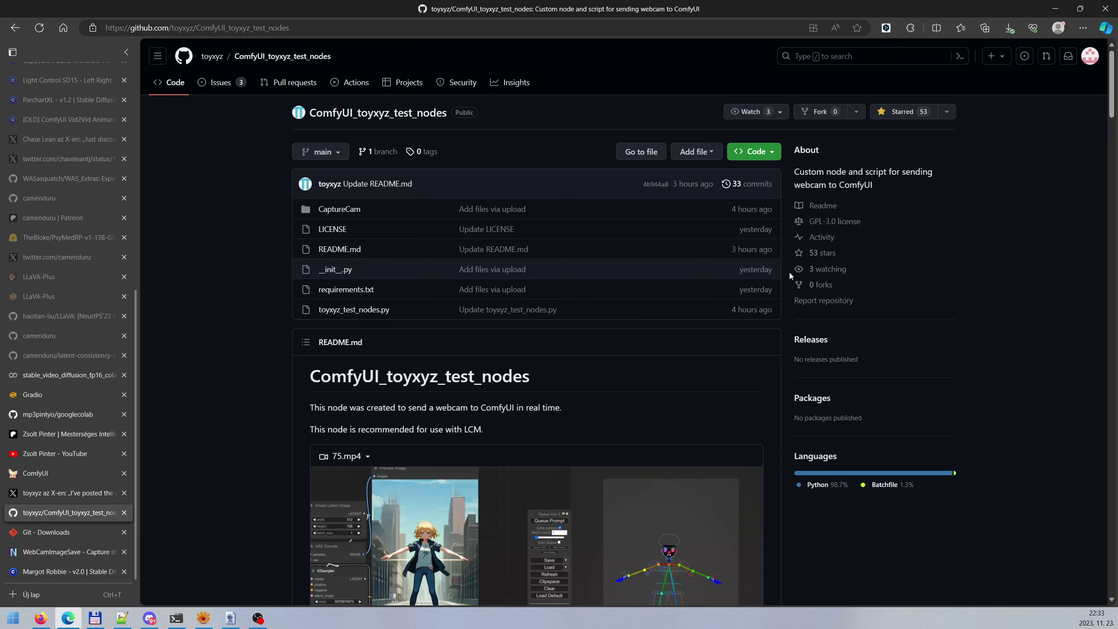
scroll(614, 339, down, 4)
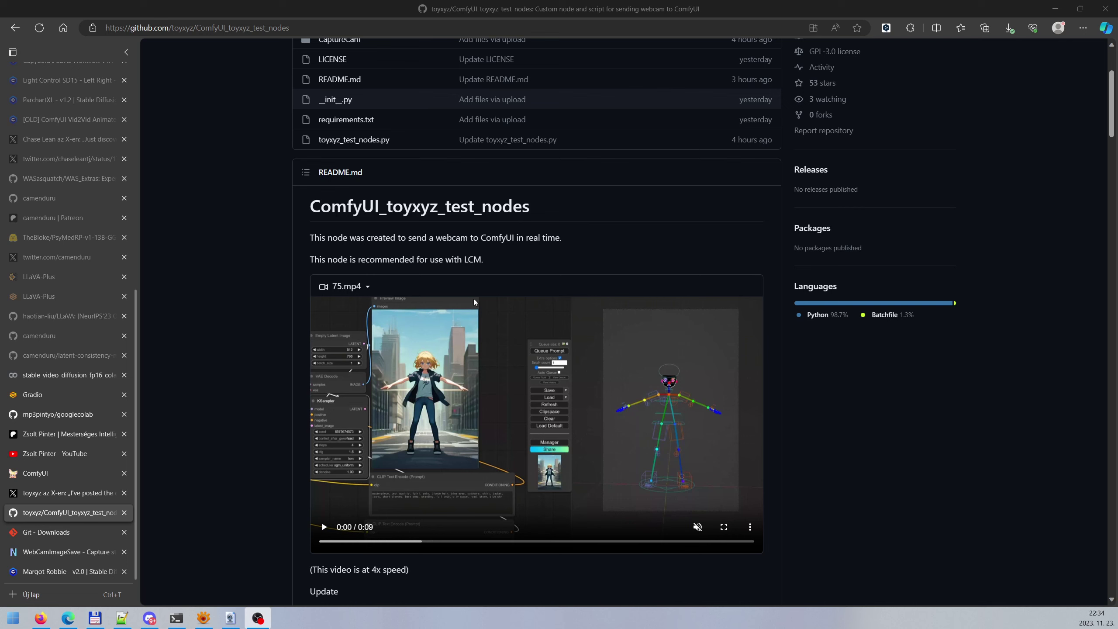
Review the NirSoft WebCamImageSave page, from its description and usage notes to the download link and translation list.
click(65, 552)
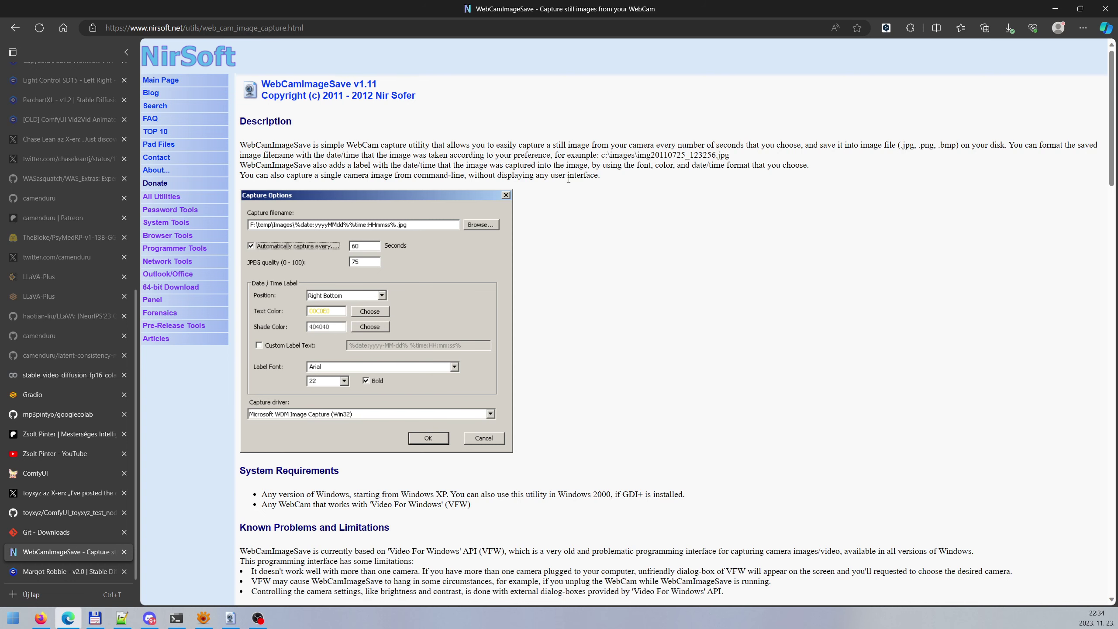
scroll(586, 270, down, 8)
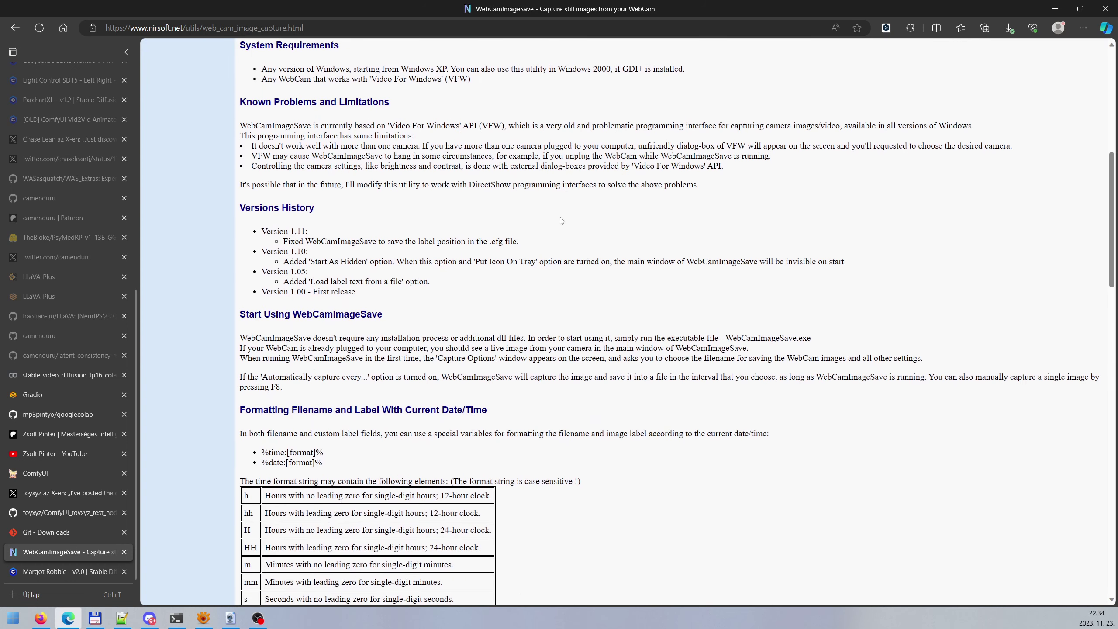
scroll(555, 216, down, 5)
scroll(561, 281, up, 9)
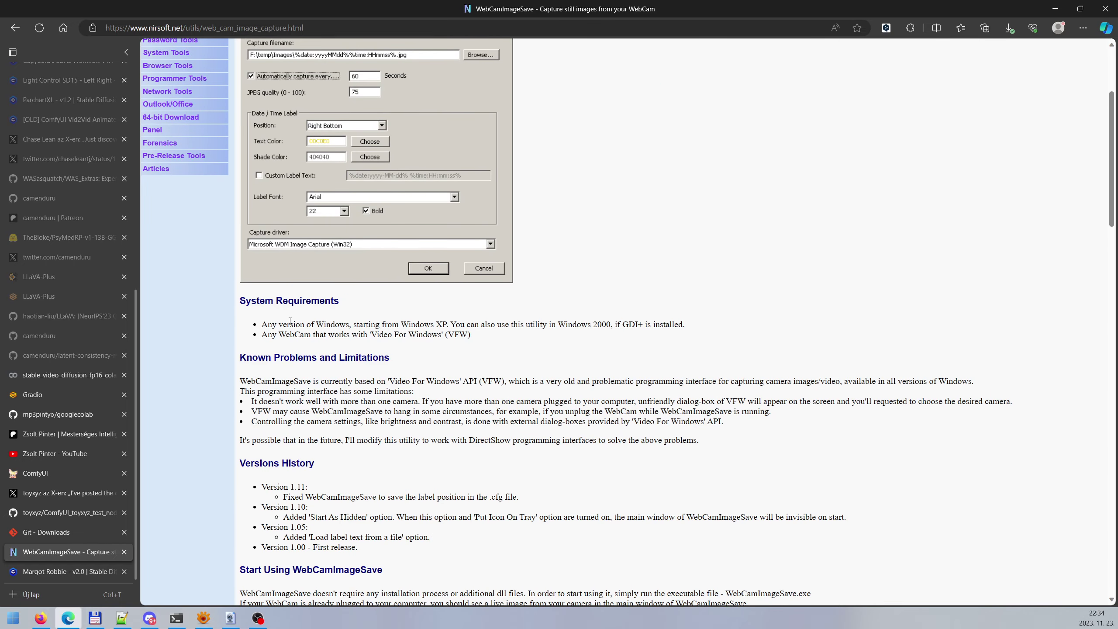
scroll(578, 368, up, 3)
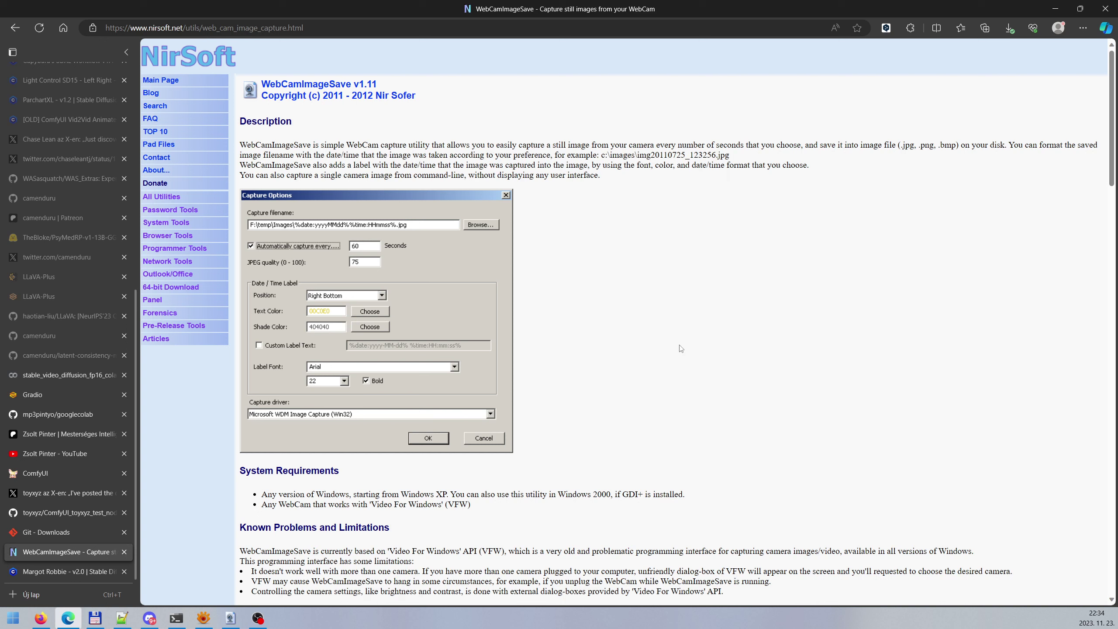
scroll(659, 365, down, 5)
scroll(659, 364, down, 12)
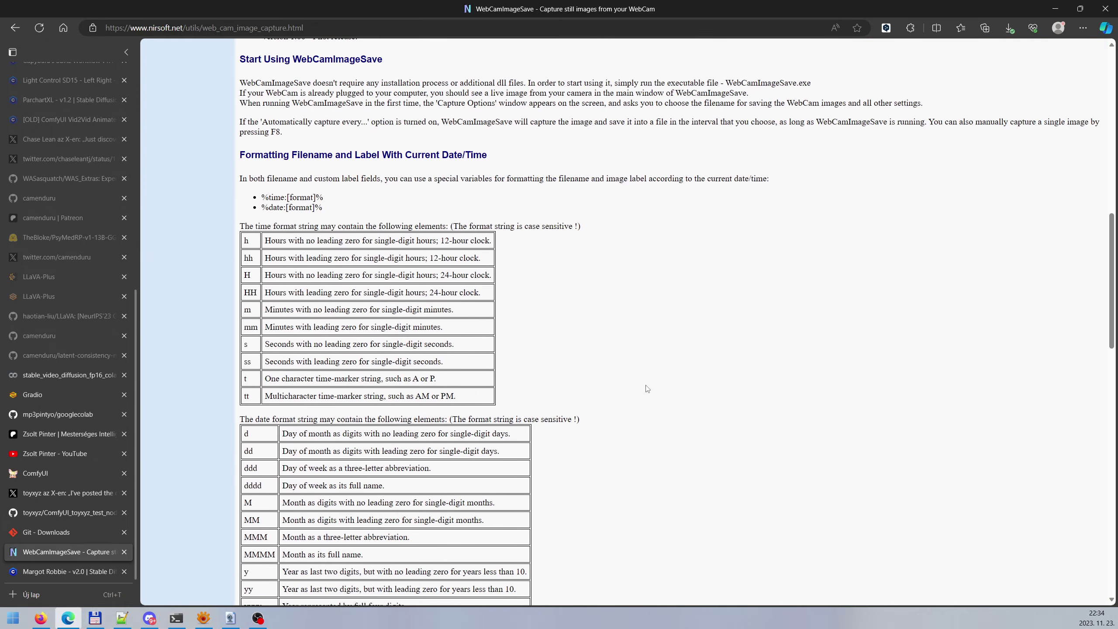
scroll(723, 240, down, 7)
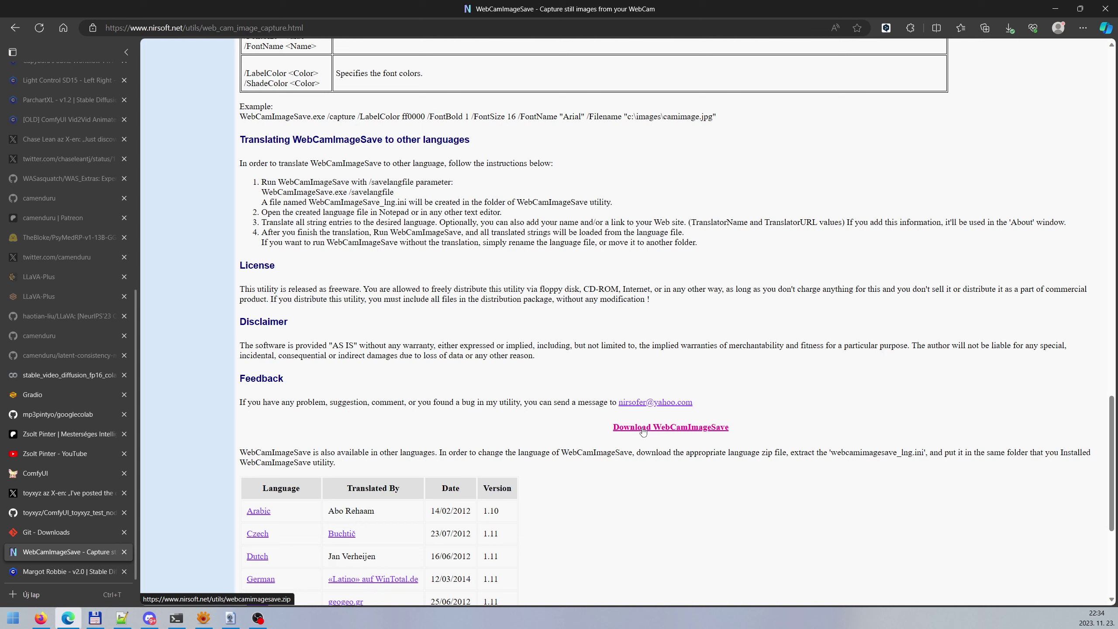
scroll(309, 249, down, 4)
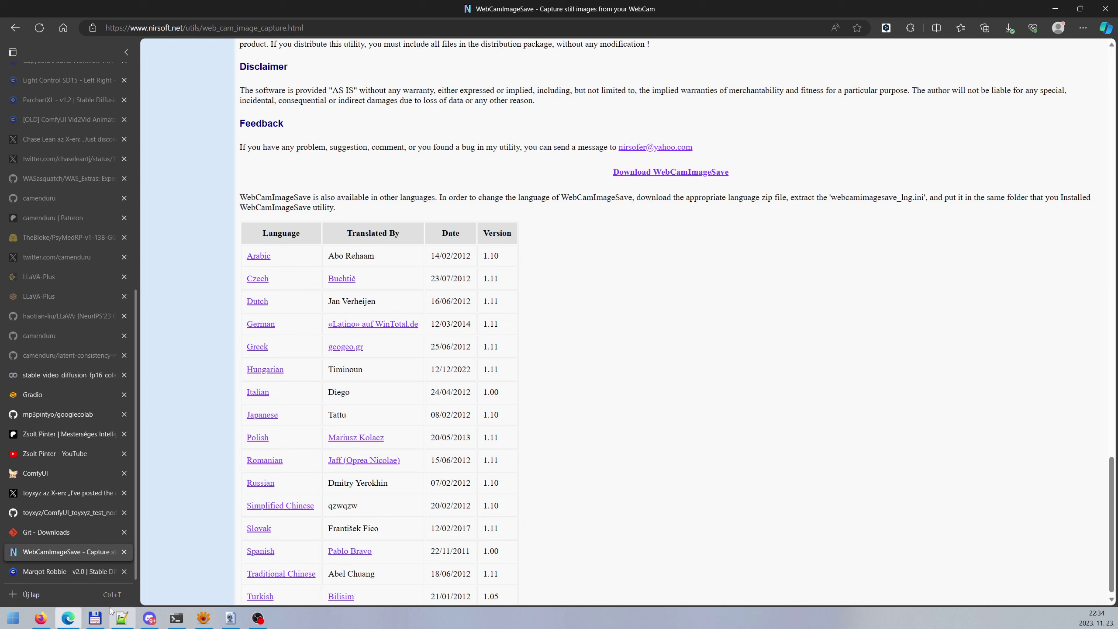
Switch to Total Commander and open the WebCamImageSave folder inside c:\Temp\bemutato96-toyxyz.
click(95, 618)
key(Tab)
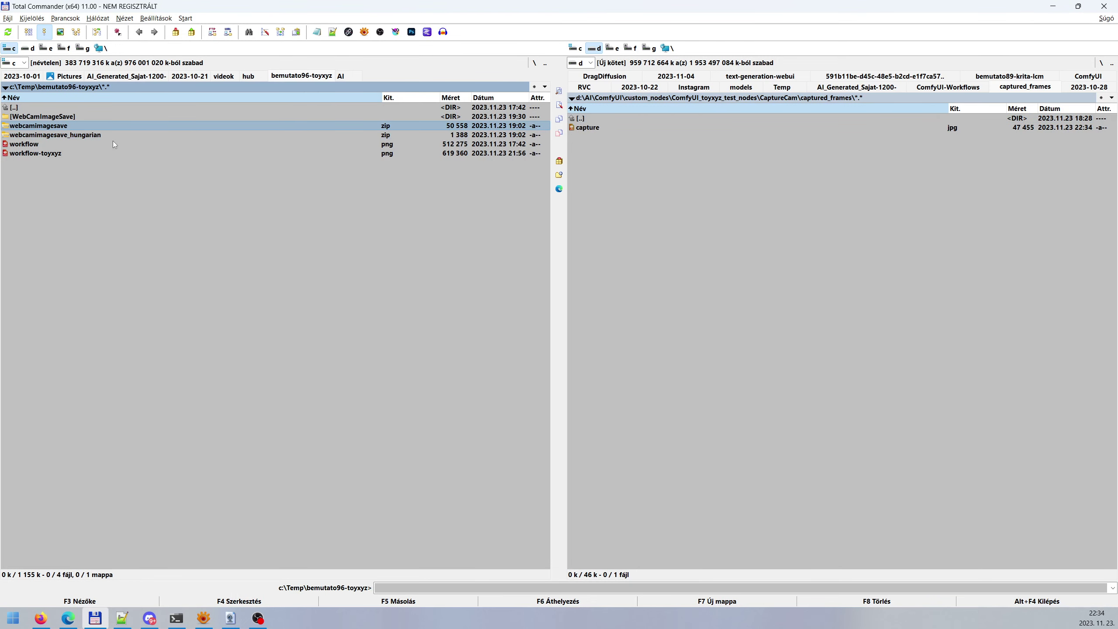
key(Down)
key(Up)
key(Up)
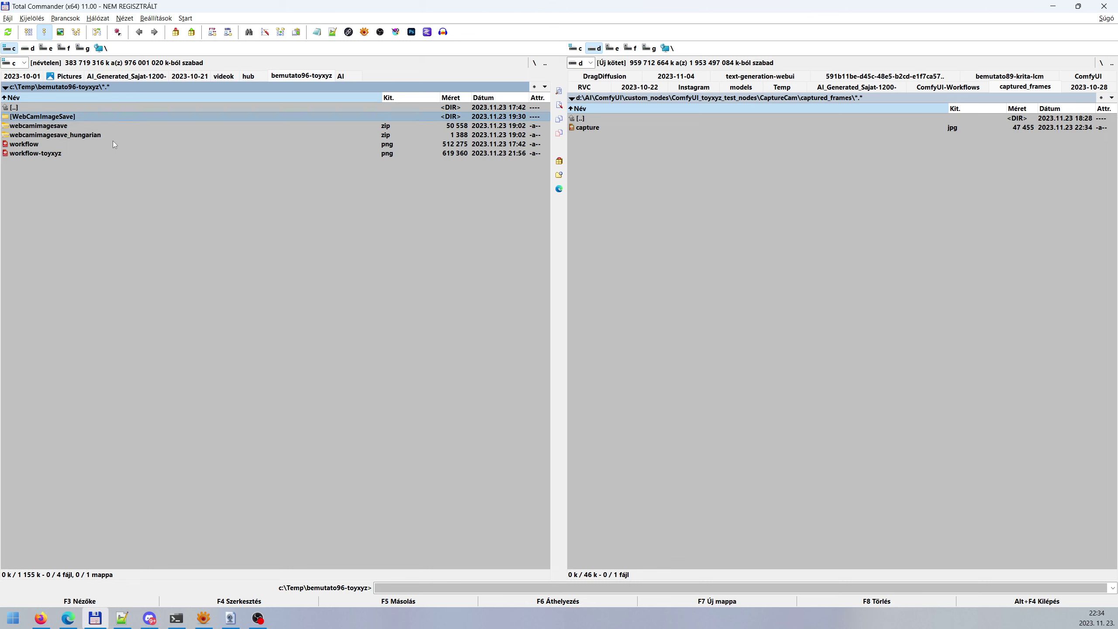
key(Return)
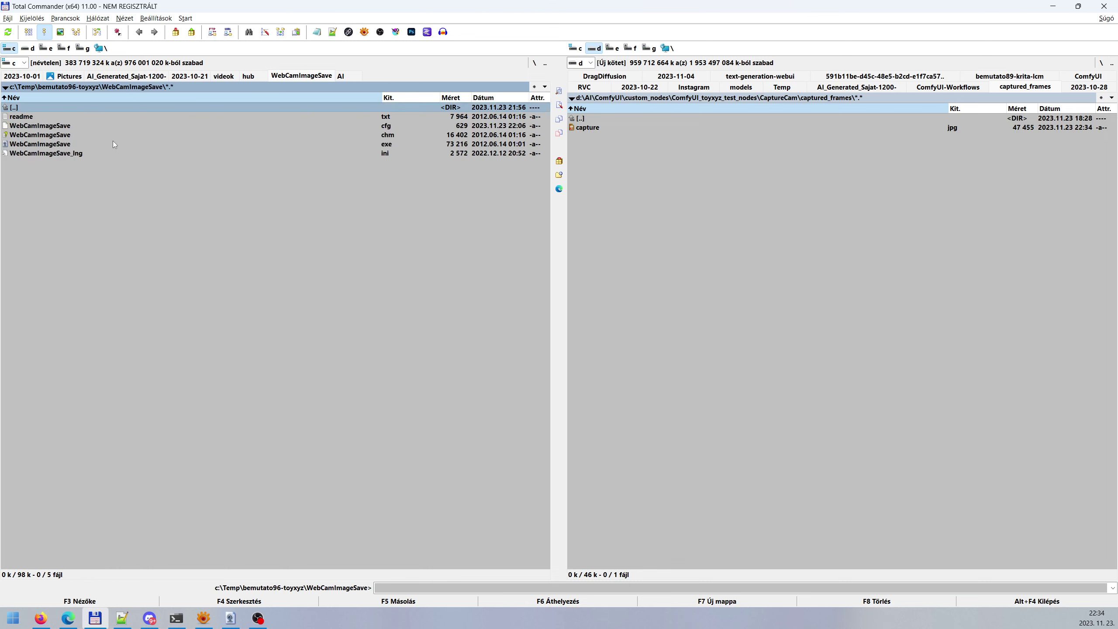
Look through the readme, program, configuration and language files in the WebCamImageSave folder.
key(Down)
key(Down)
key(Down)
key(Down)
key(Down)
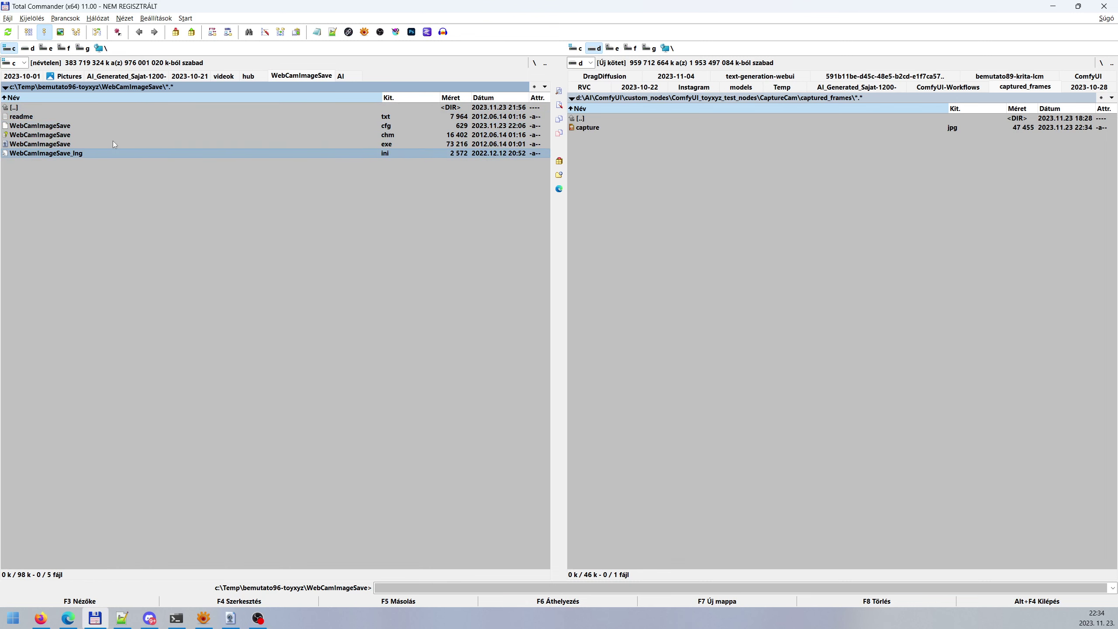
key(Up)
key(Up)
key(Up)
key(Up)
key(Down)
key(Down)
key(Down)
key(Down)
key(Up)
key(Up)
key(Up)
key(Up)
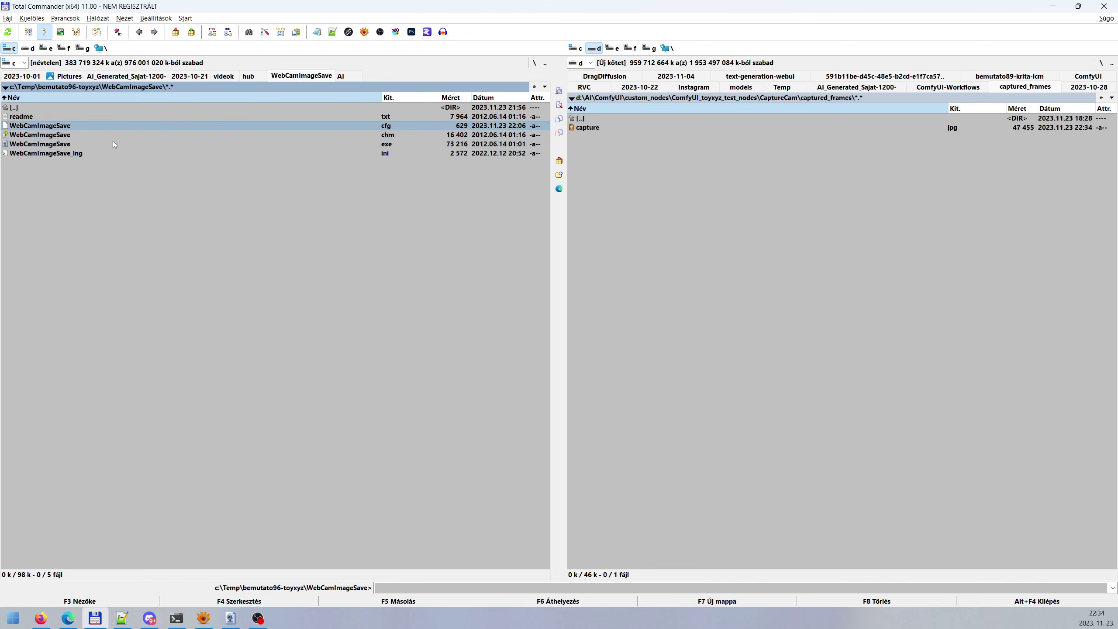
Launch WebCamImageSave.exe and move its window to the middle of the screen.
key(Down)
key(Down)
key(Down)
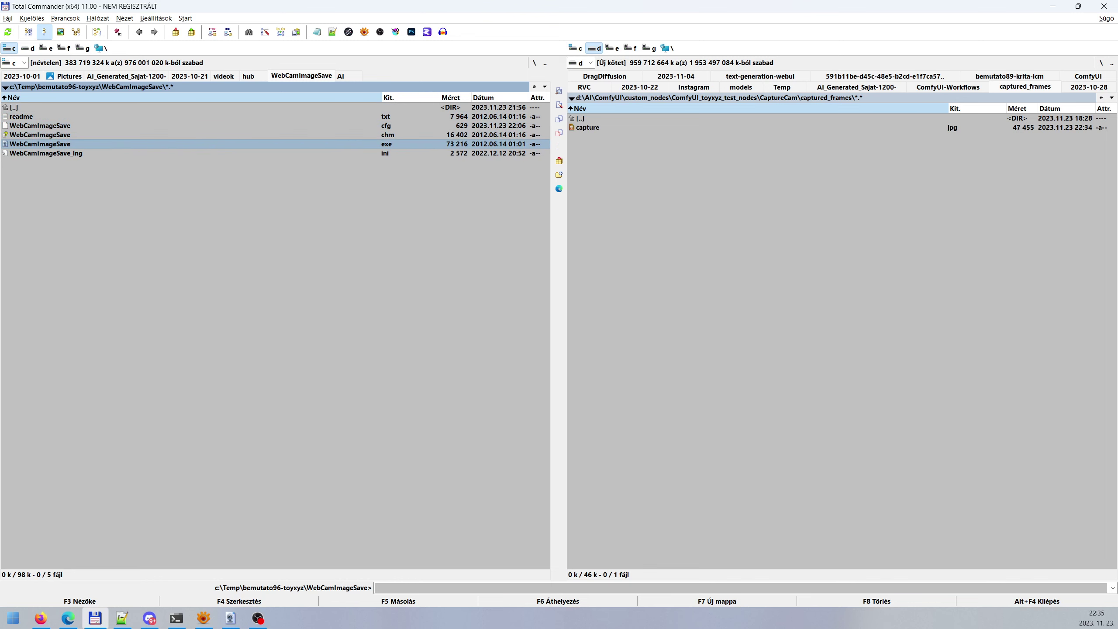
key(Return)
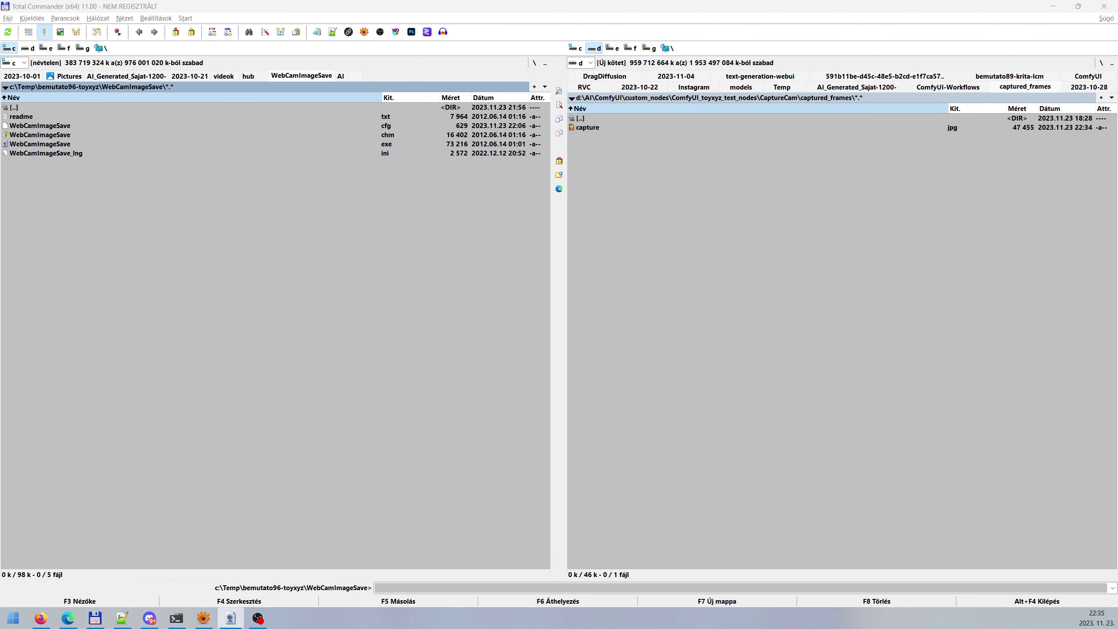
drag(1109, 243, 431, 227)
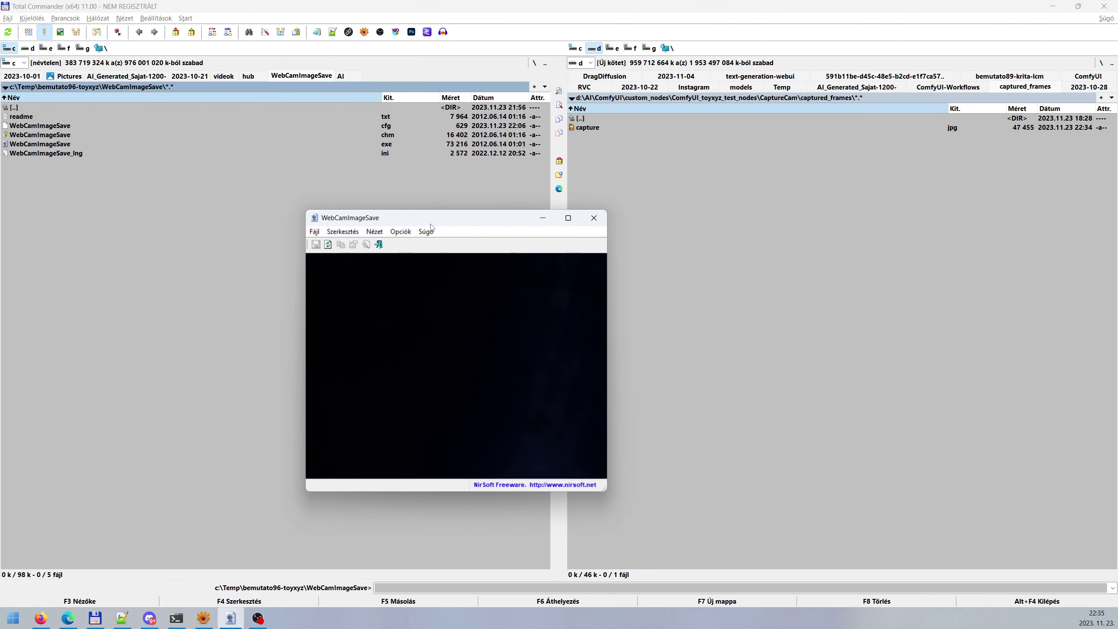
View the available capture devices in WebCamImageSave's video source dialog and cancel it without choosing one.
click(315, 232)
click(357, 256)
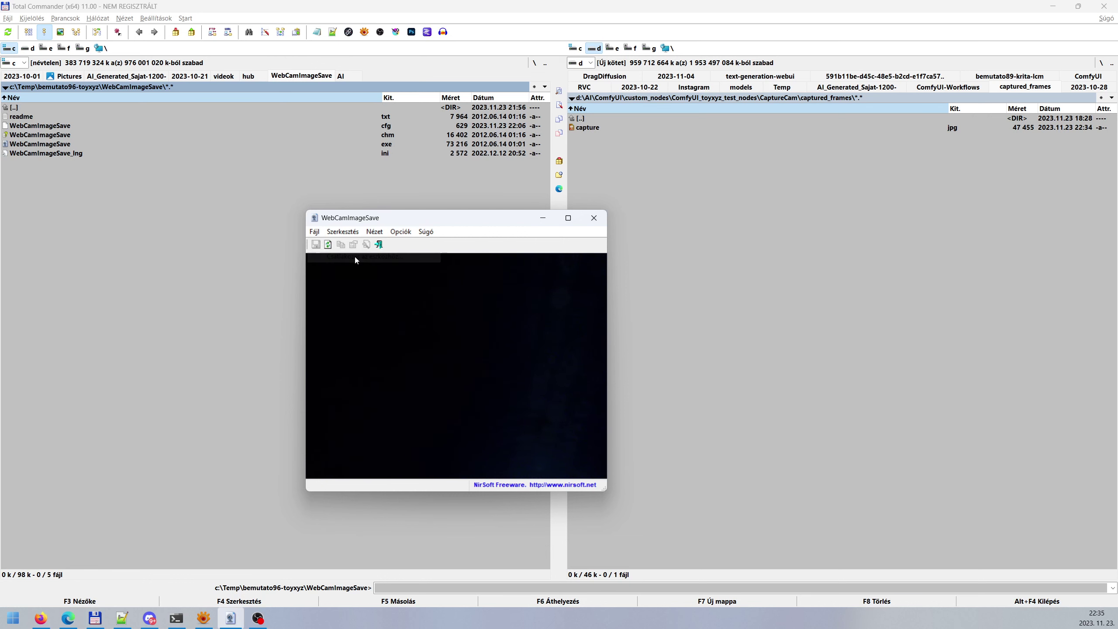
drag(963, 66, 388, 228)
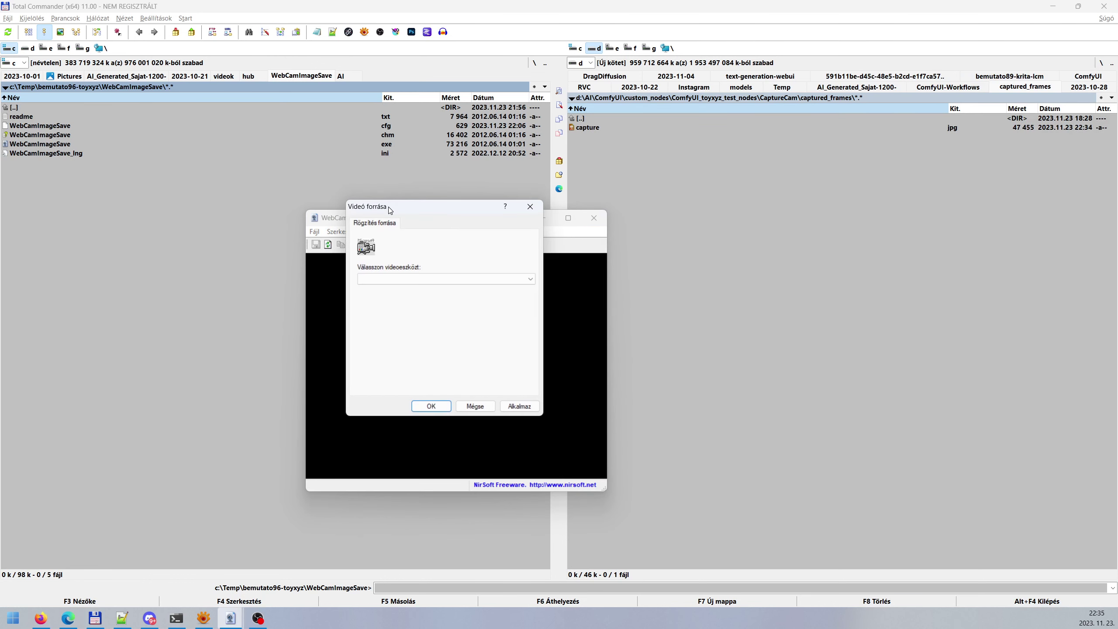
click(442, 296)
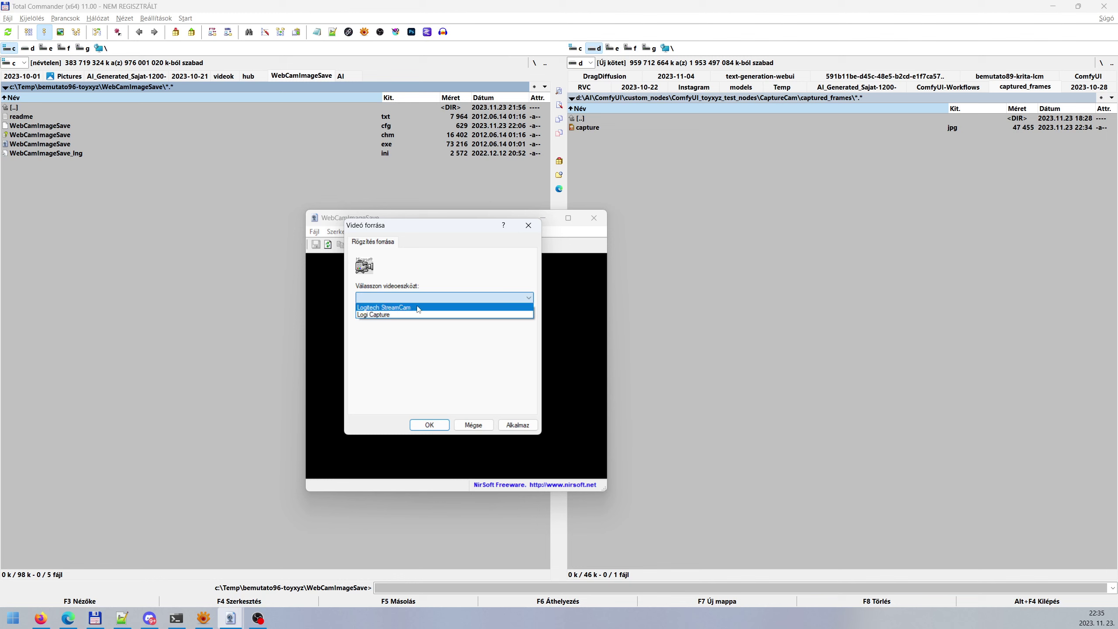
click(480, 422)
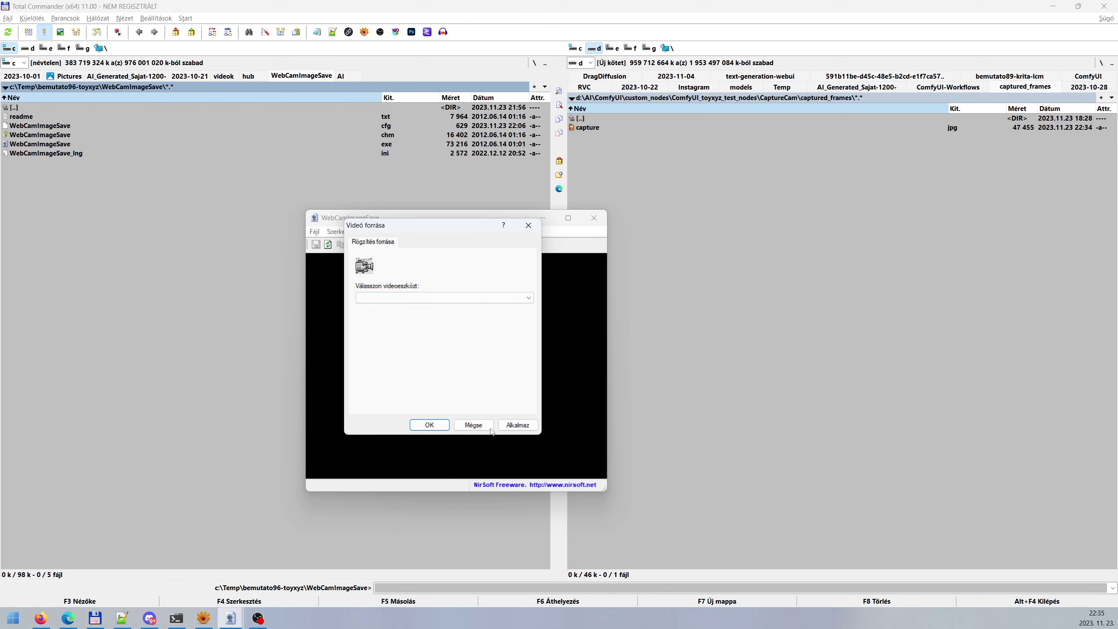
click(480, 424)
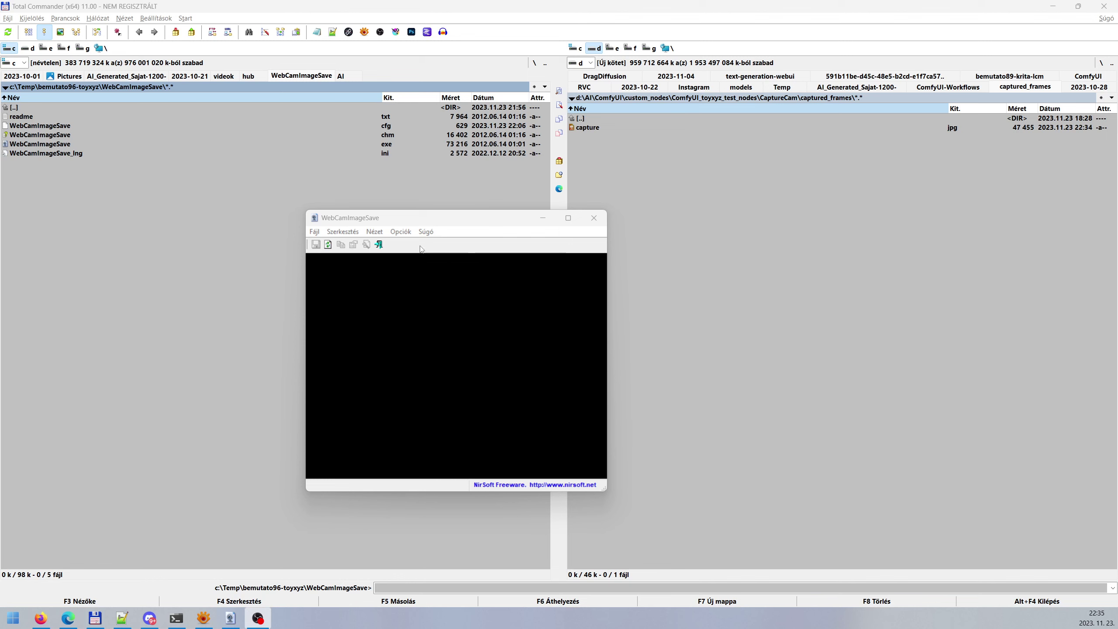
Review WebCamImageSave's capture options, including the file name, capture interval and JPEG quality, and cancel the dialog.
click(400, 231)
click(428, 314)
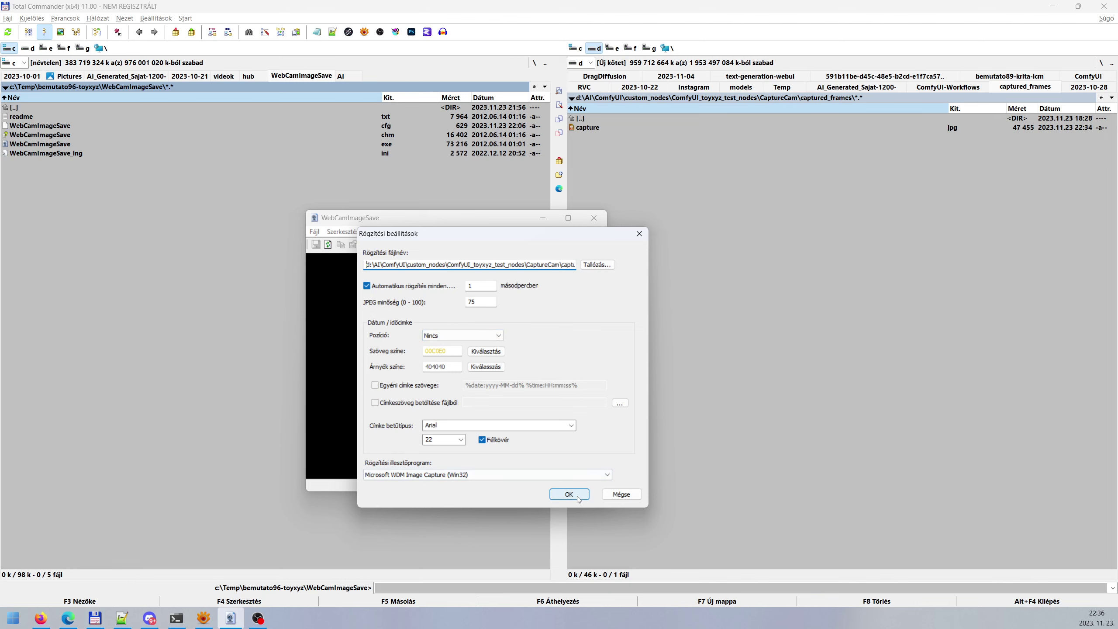
click(612, 495)
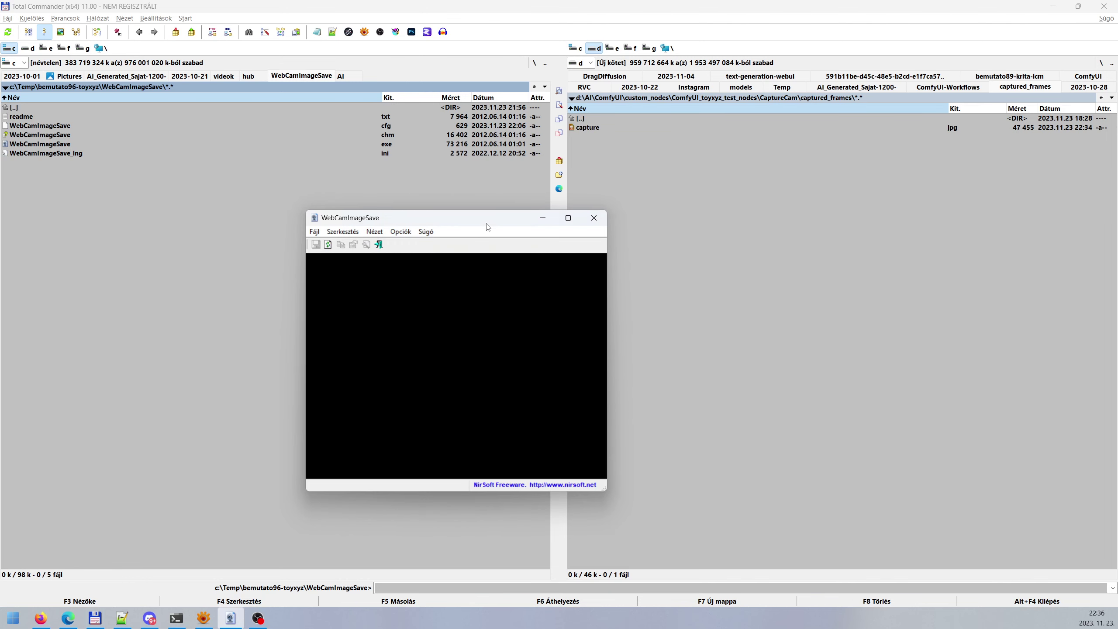
Move the WebCamImageSave window aside, minimize it and return to the captured_frames file list in Total Commander.
drag(486, 222, 924, 251)
click(983, 244)
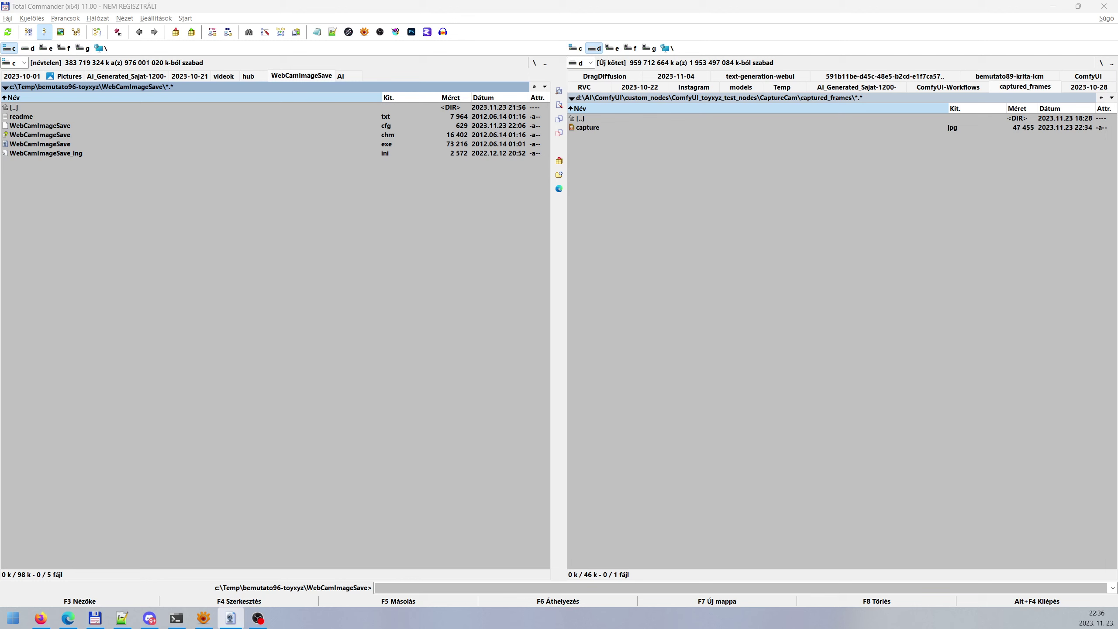
click(709, 247)
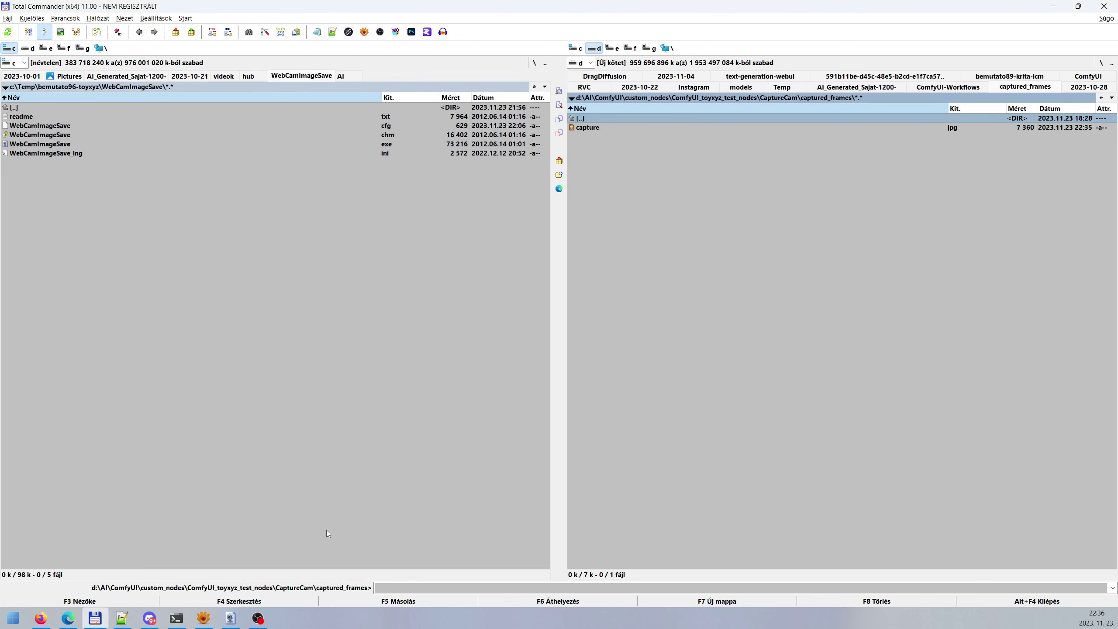
Switch to the browser, view the empty ComfyUI page and bring up the Margot Robbie LoRA page on Civitai.
click(68, 618)
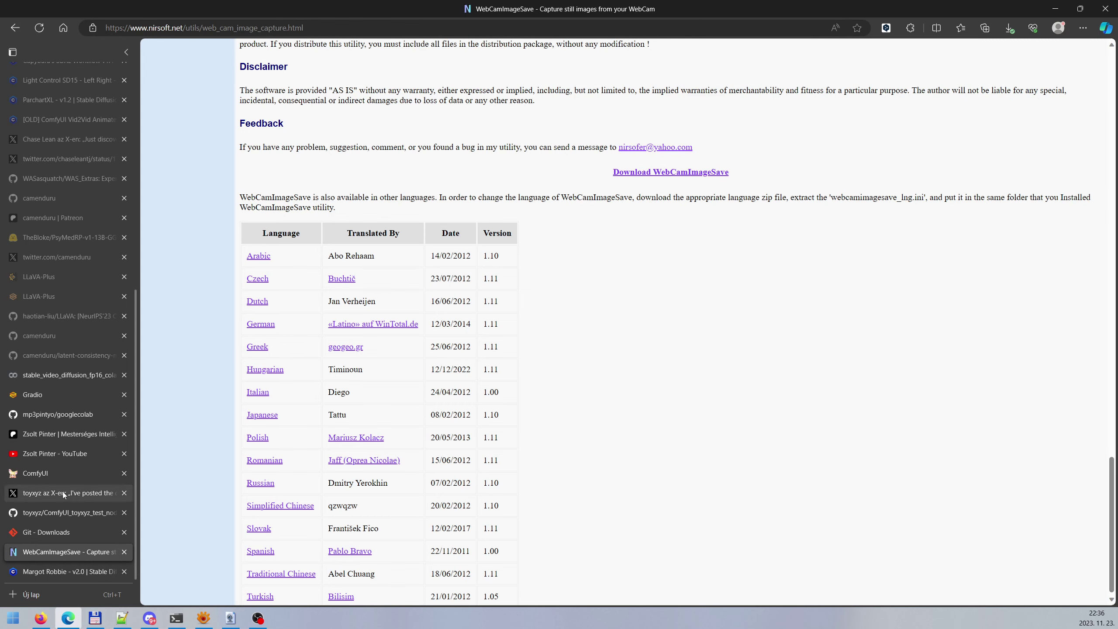
click(58, 474)
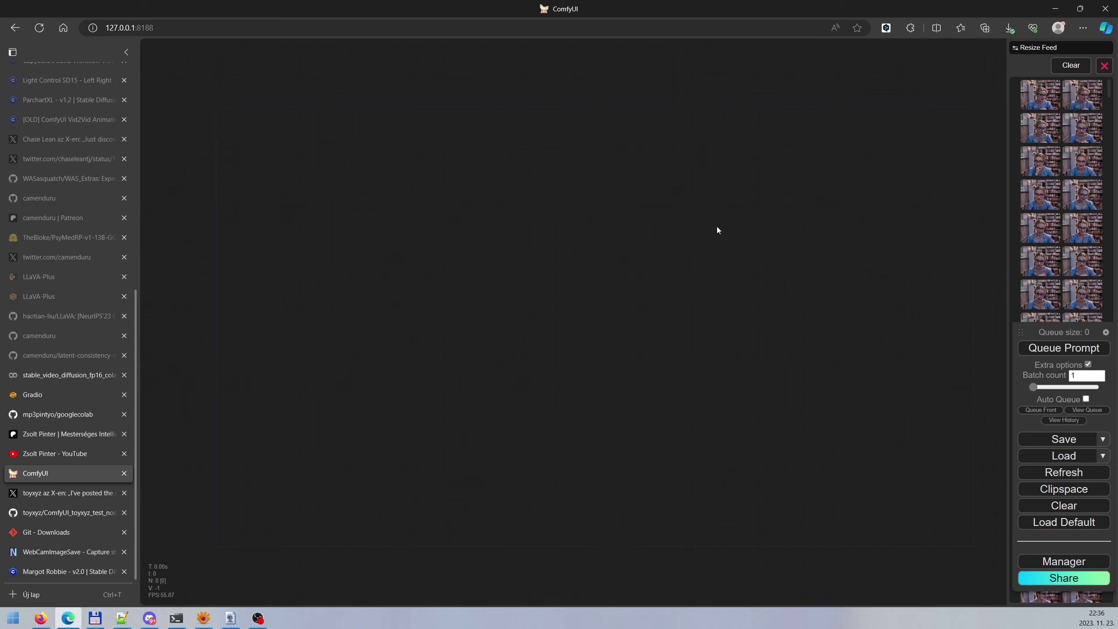
click(62, 568)
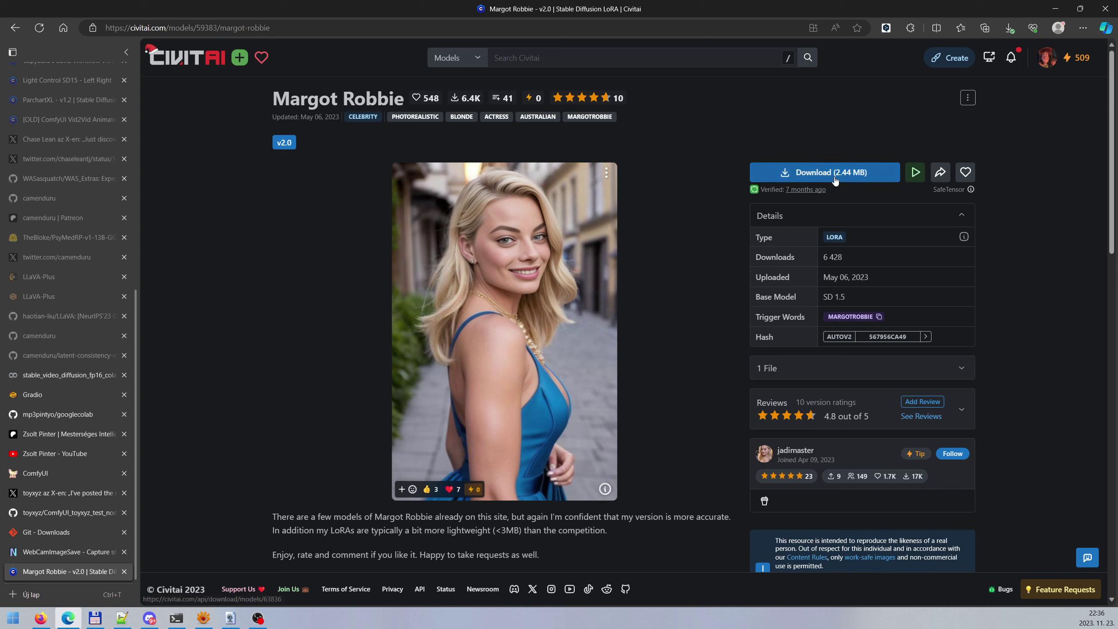
Switch to Total Commander and go from captured_frames up to the ComfyUI folder and into its models folder.
click(95, 618)
key(BackSpace)
key(BackSpace)
key(BackSpace)
key(BackSpace)
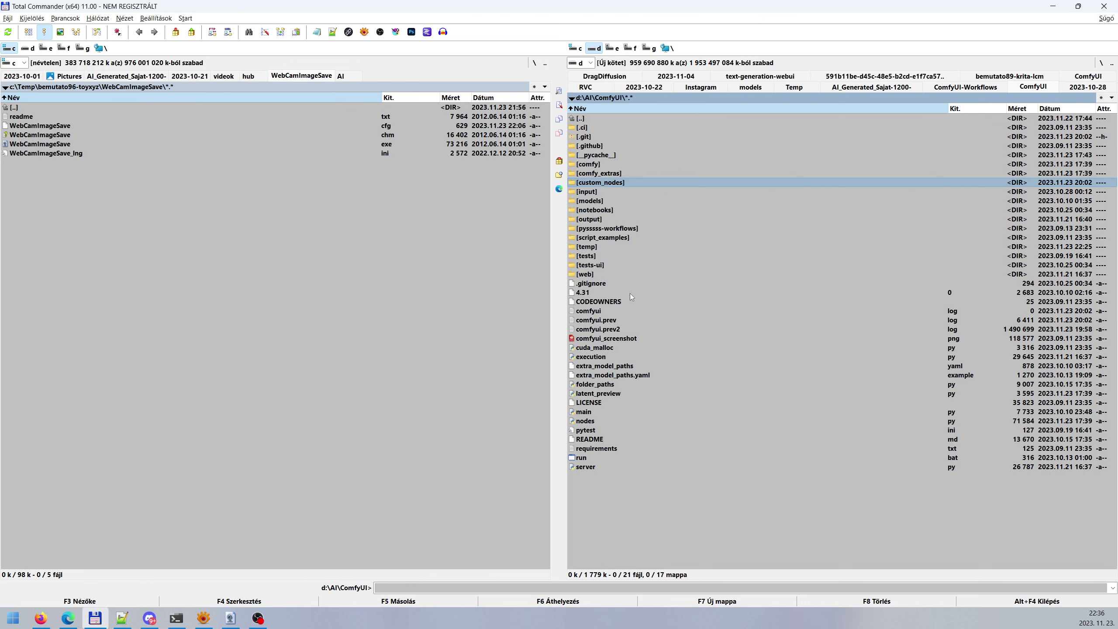
key(Up)
key(Up)
key(Down)
key(Down)
key(Down)
key(Down)
key(Return)
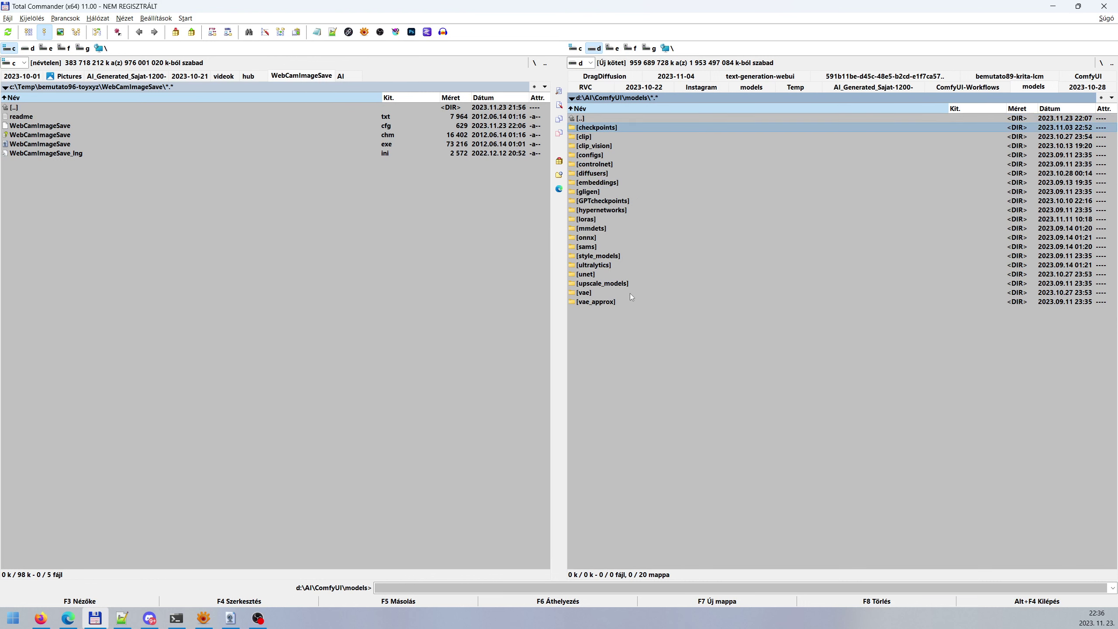
Open the loras folder inside d:\AI\ComfyUI\models.
key(Down)
key(Down)
key(Down)
key(Down)
key(Down)
key(Down)
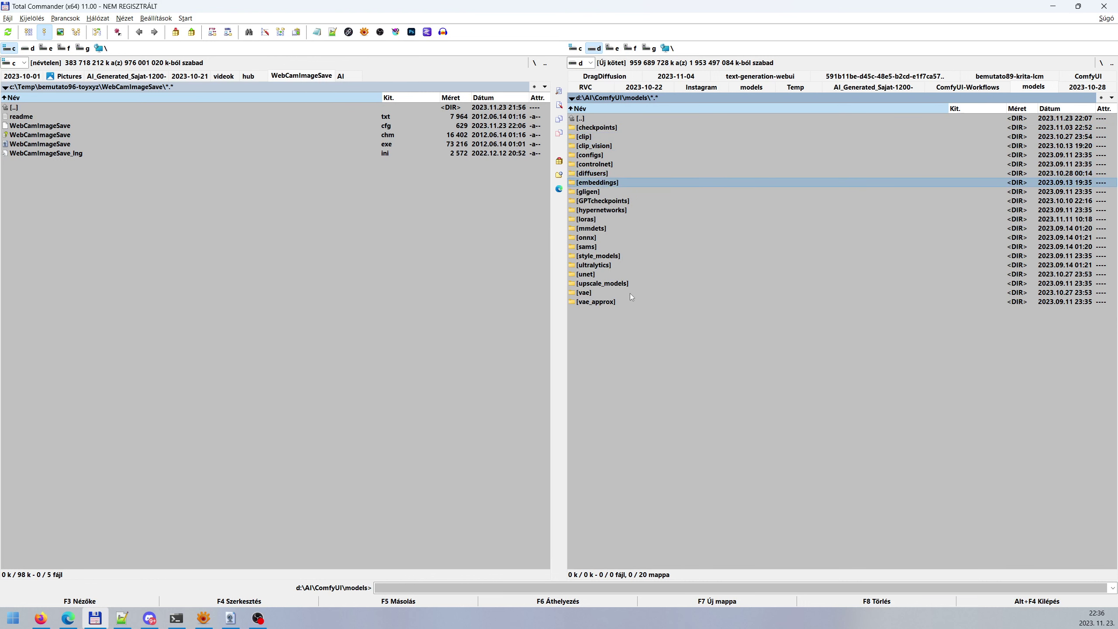
key(Down)
key(Down)
key(Down)
key(Down)
key(Return)
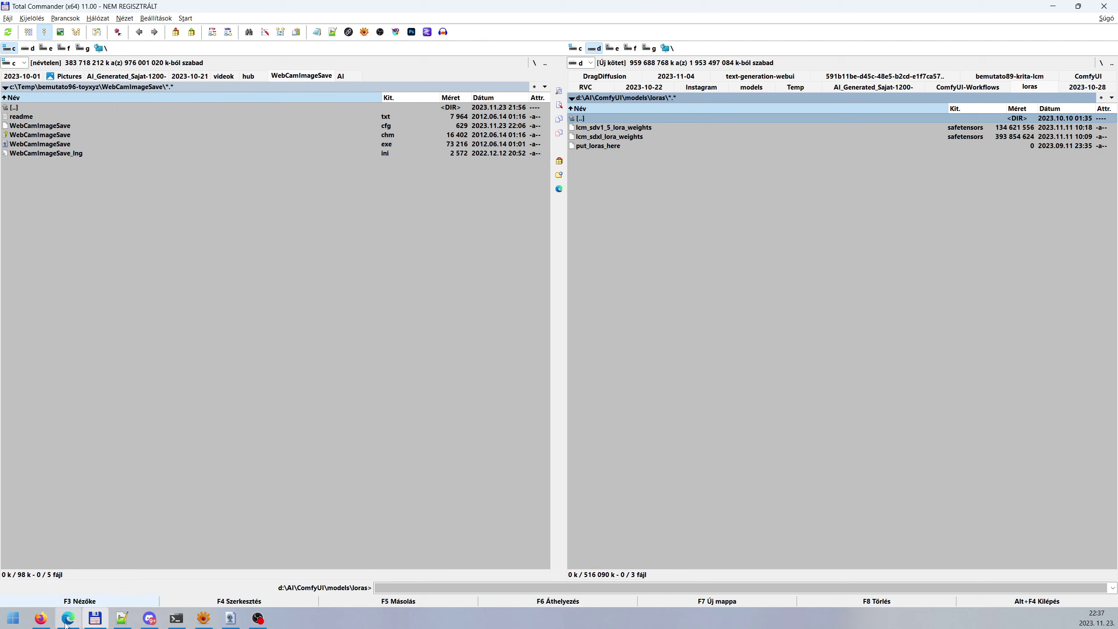
Switch to the browser and open Civitai's models page in a new tab from the Margot Robbie LoRA page.
mouse_move(59, 619)
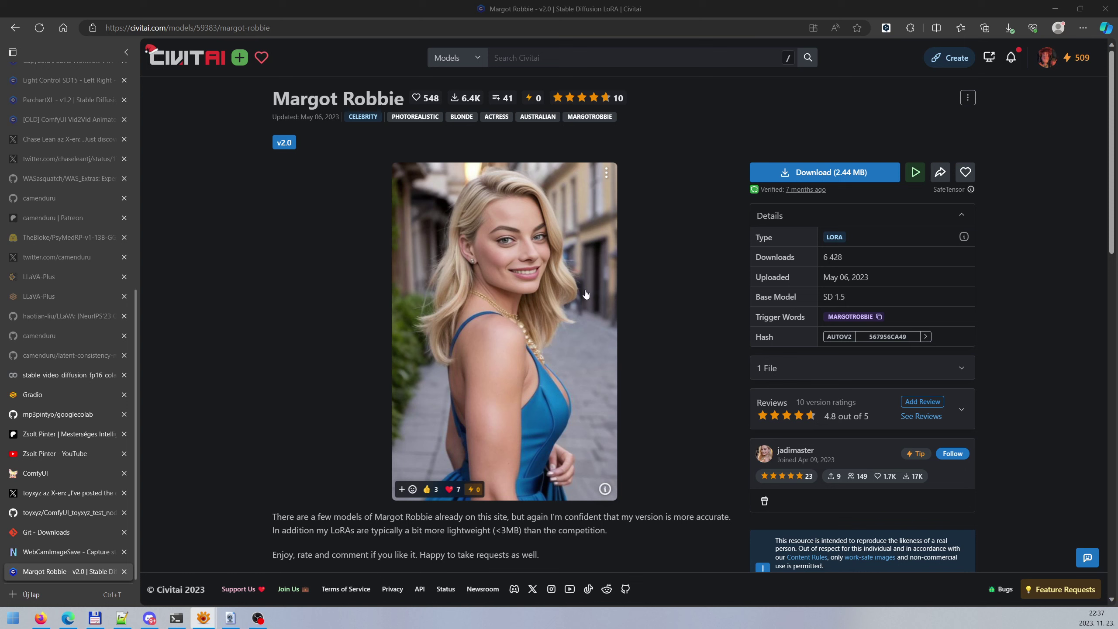
right_click(71, 572)
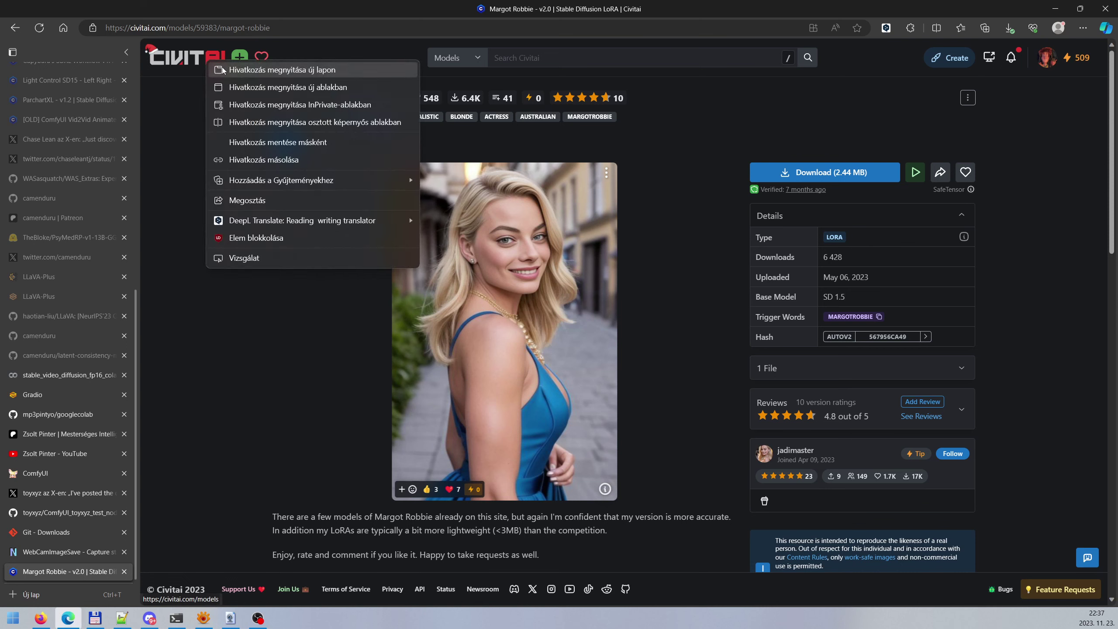
key(Escape)
click(55, 574)
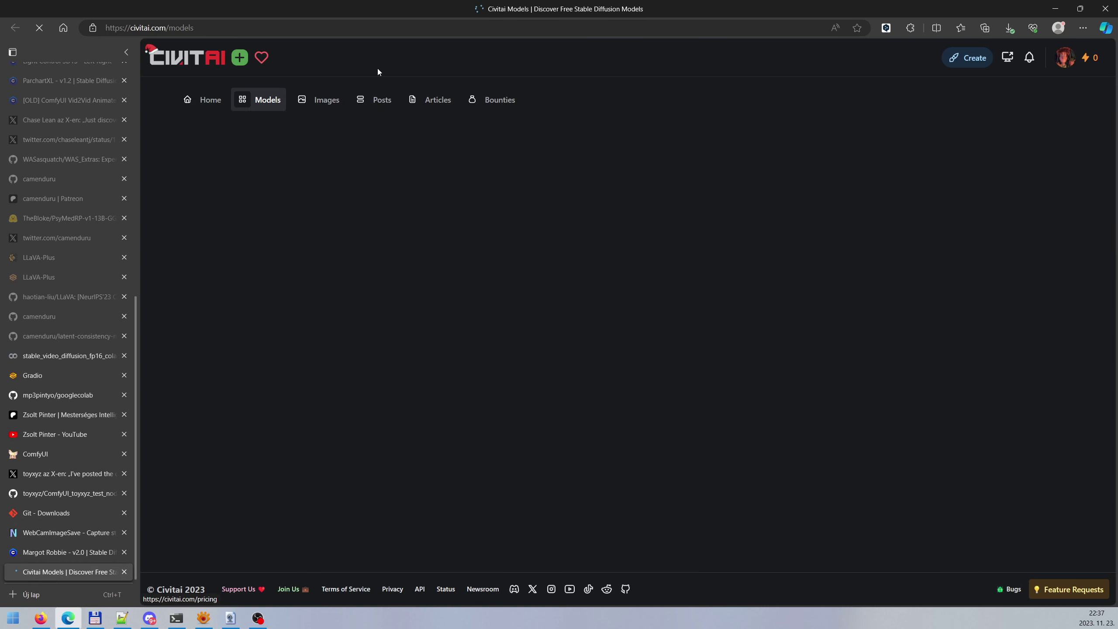
Search Civitai for "lcm lora" and open the LCM-LoRA Weights - Stable Diffusion Acceleration Module page.
click(559, 58)
text(l)
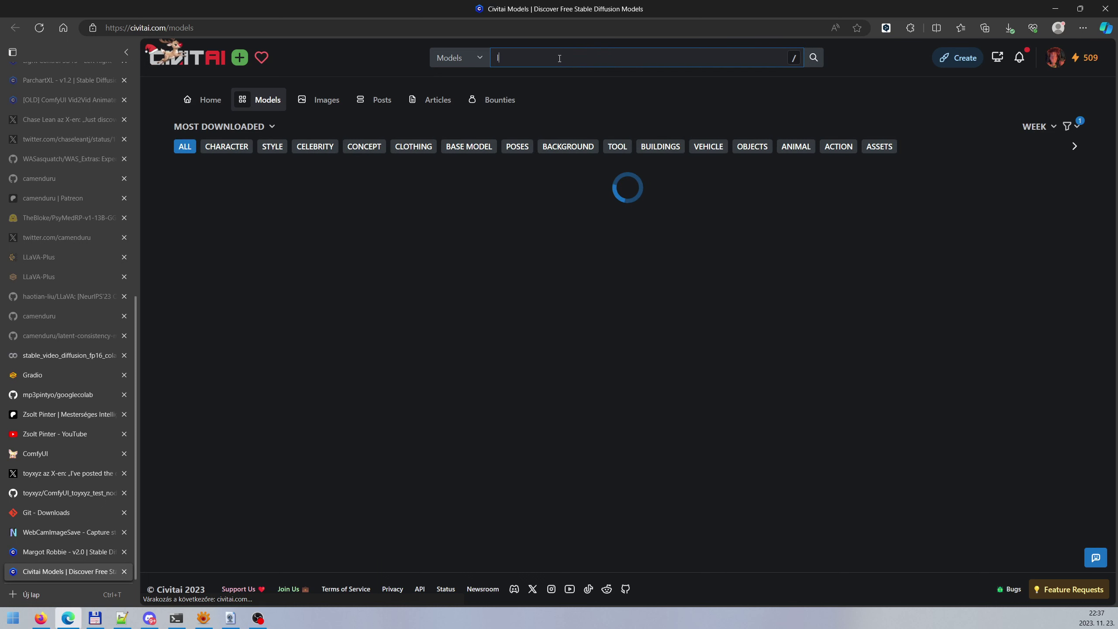
text(cm lora)
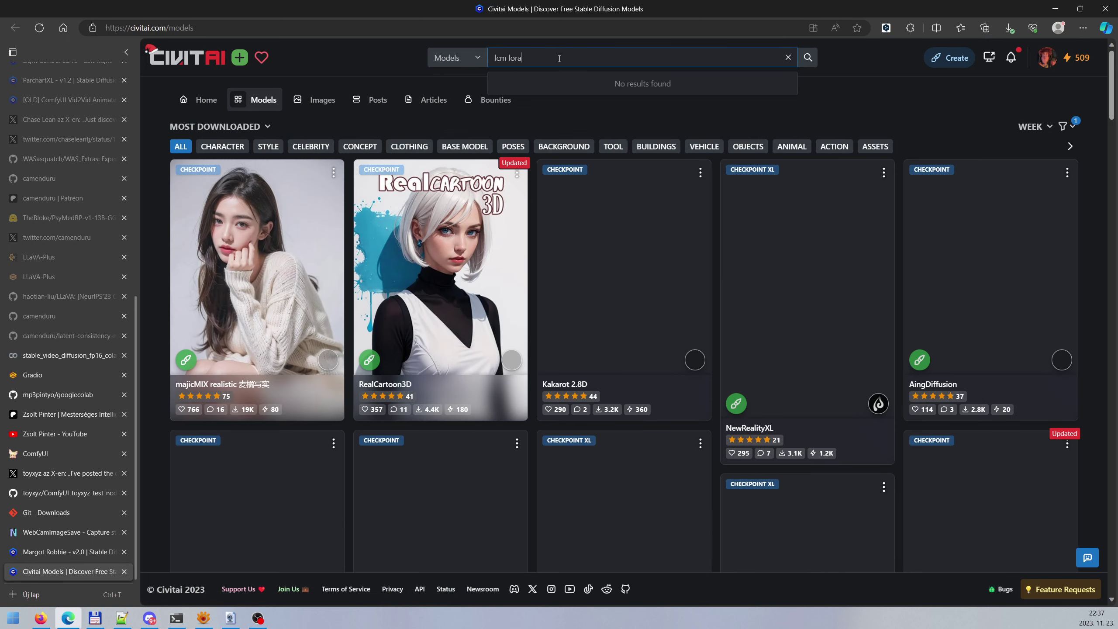
key(Return)
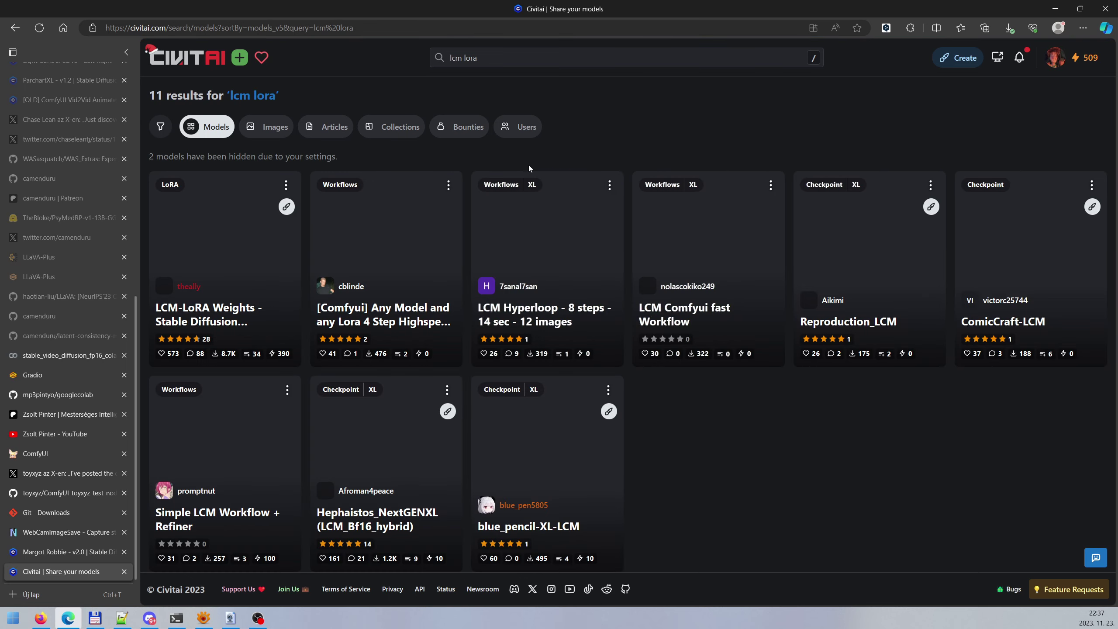
click(196, 313)
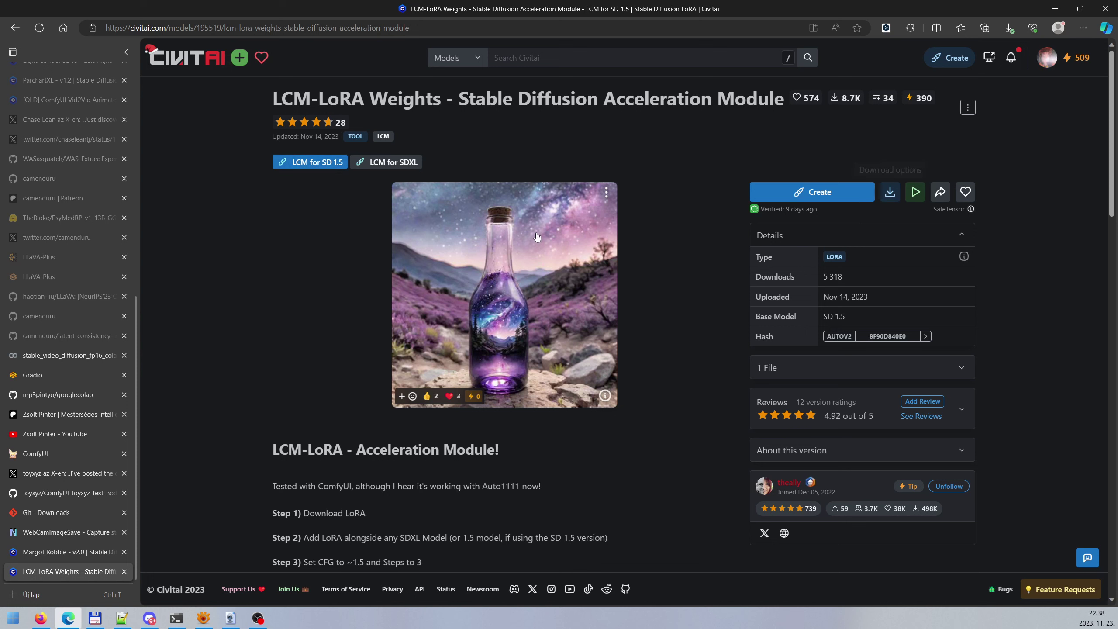
Switch to Total Commander and point out the lcm_sdv1_5_lora_weights and lcm_sdxl_lora_weights files in the loras folder.
click(95, 618)
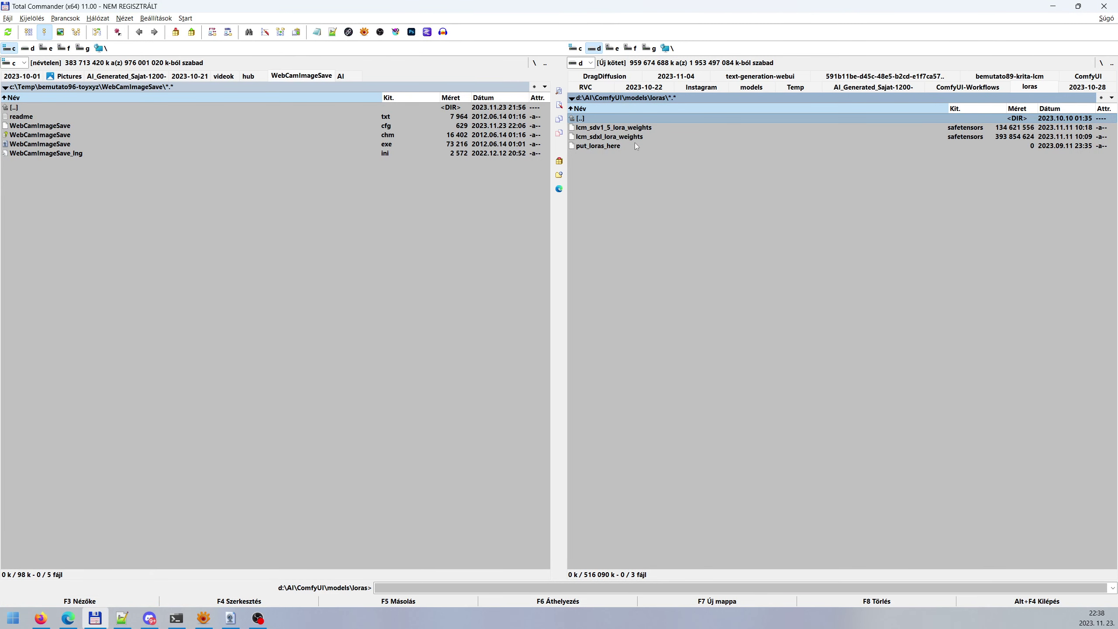
click(1004, 132)
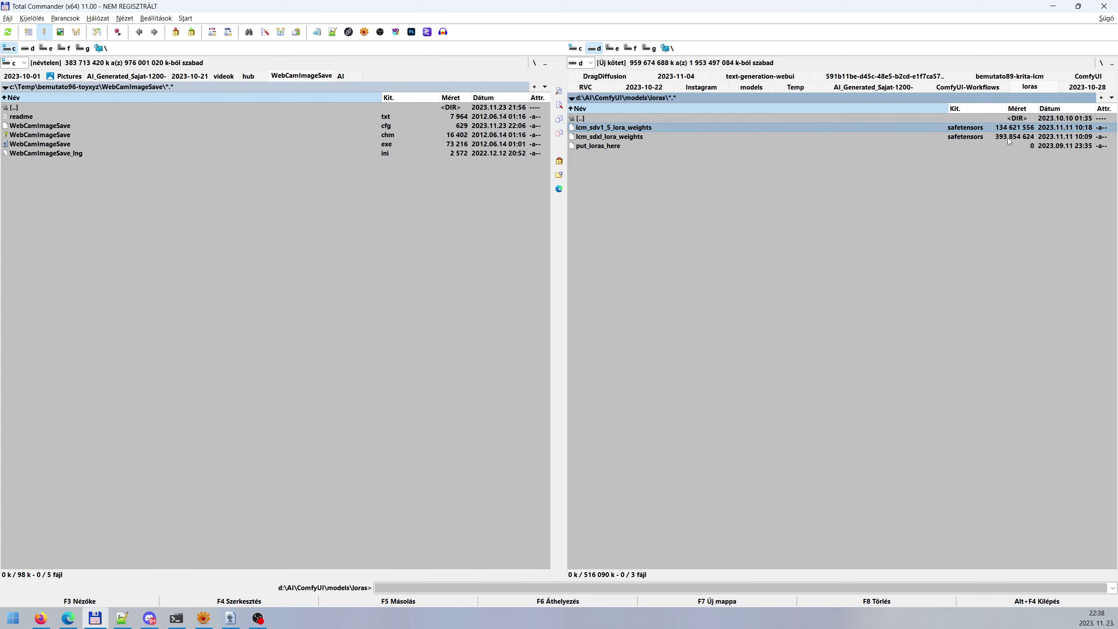
click(994, 138)
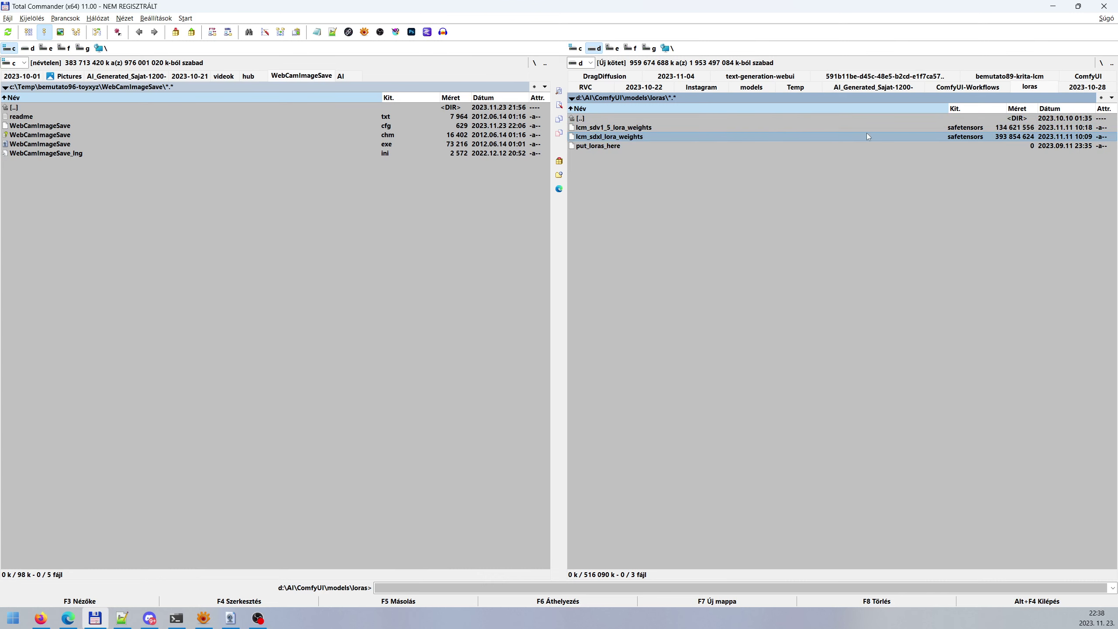
click(624, 128)
click(623, 137)
key(alt+Tab)
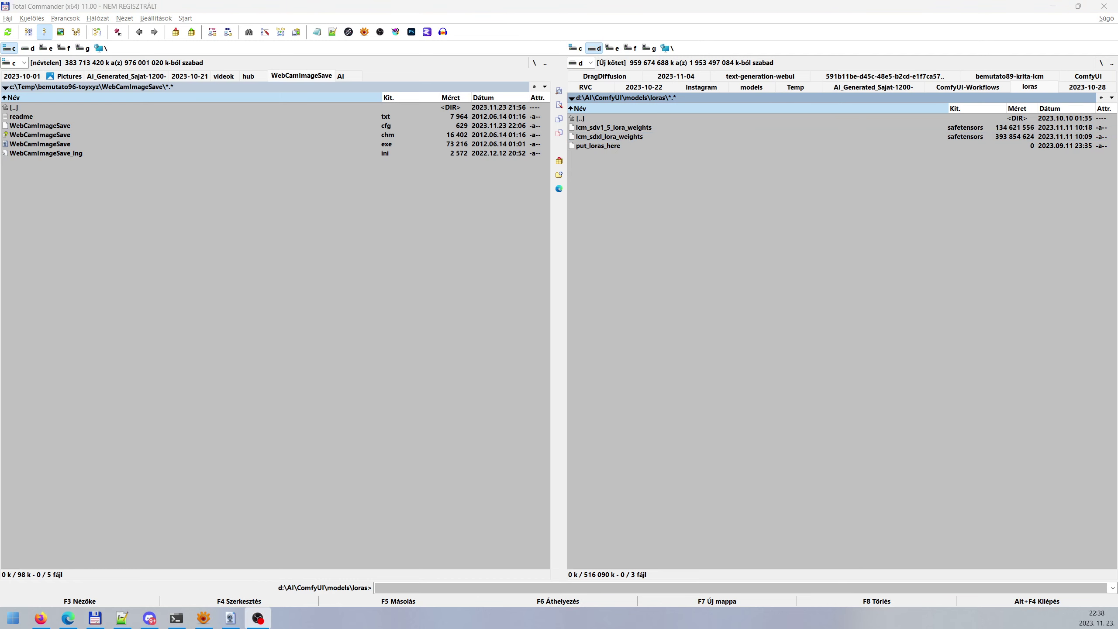
Switch to the browser and bring up the empty ComfyUI workspace.
click(68, 618)
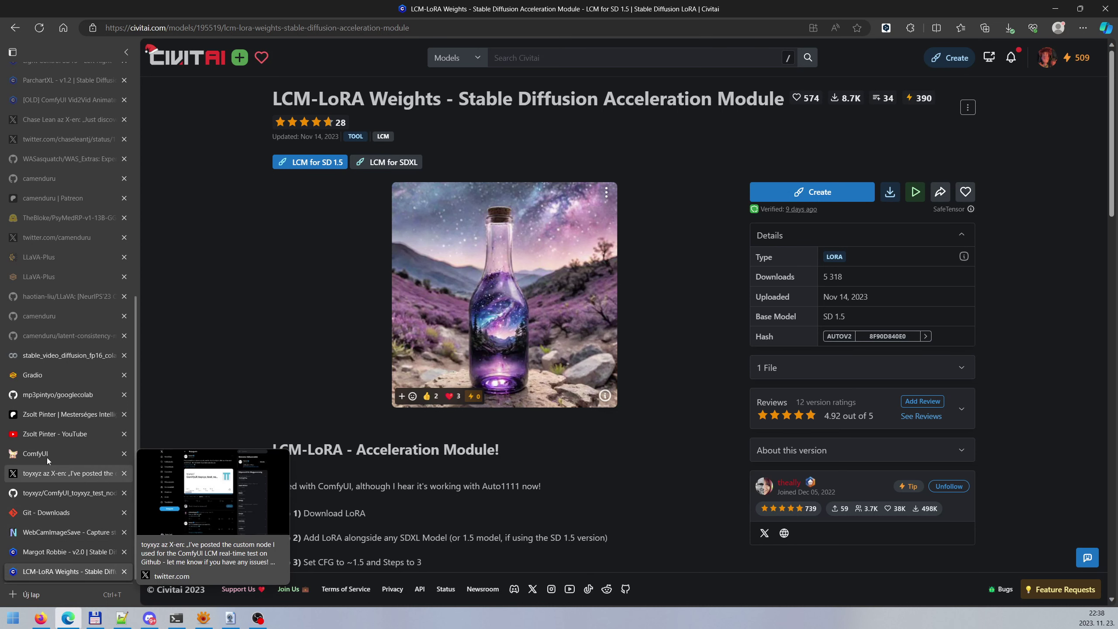
click(62, 454)
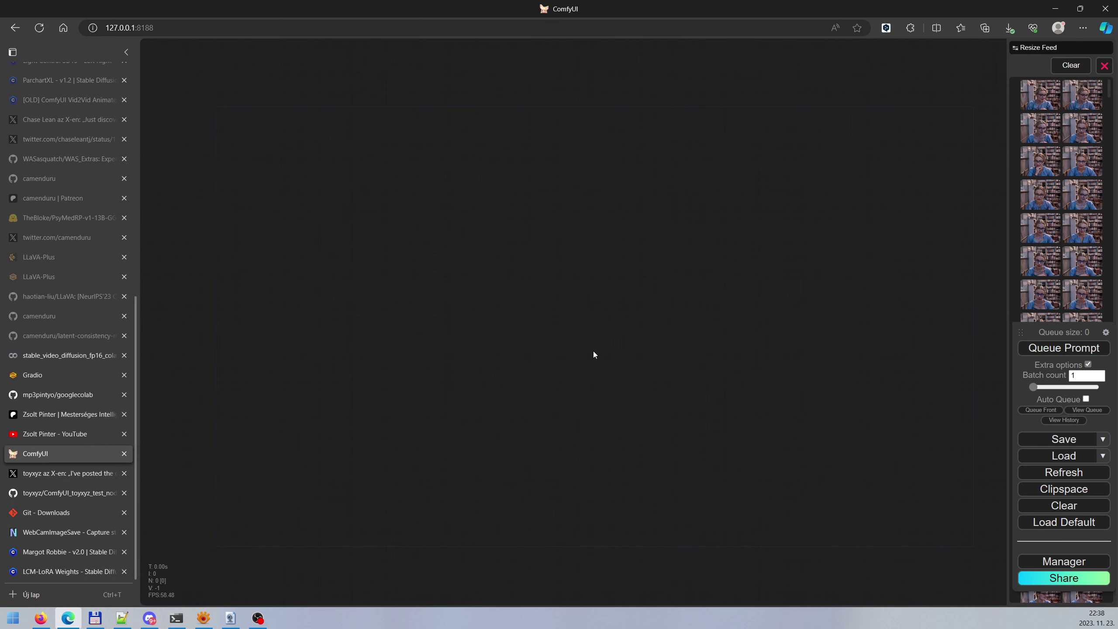
key(alt+Tab)
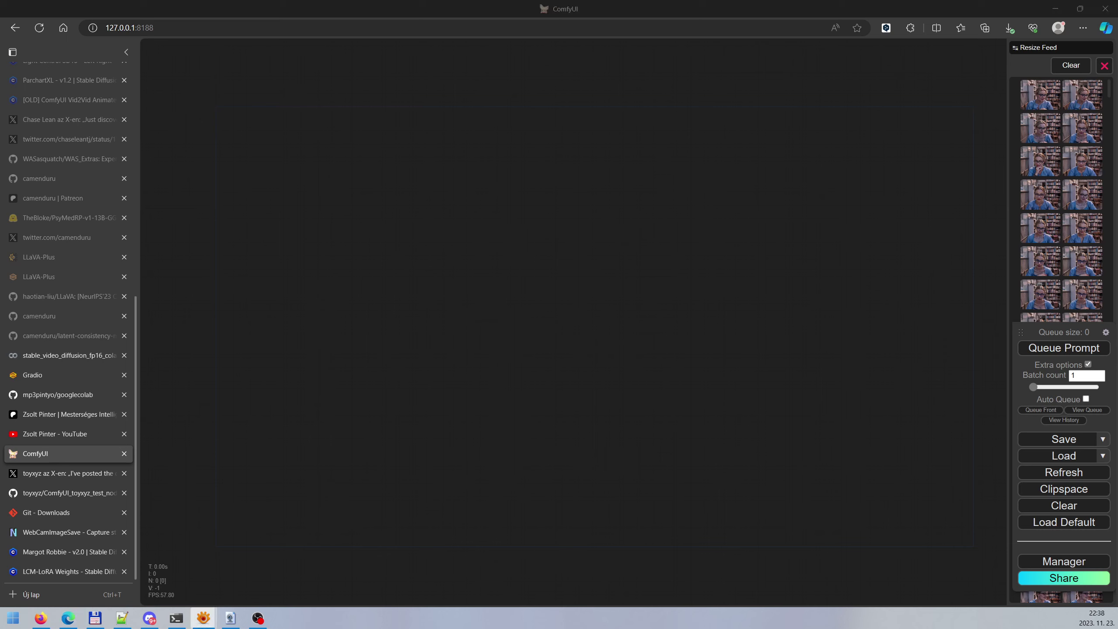
double_click(265, 281)
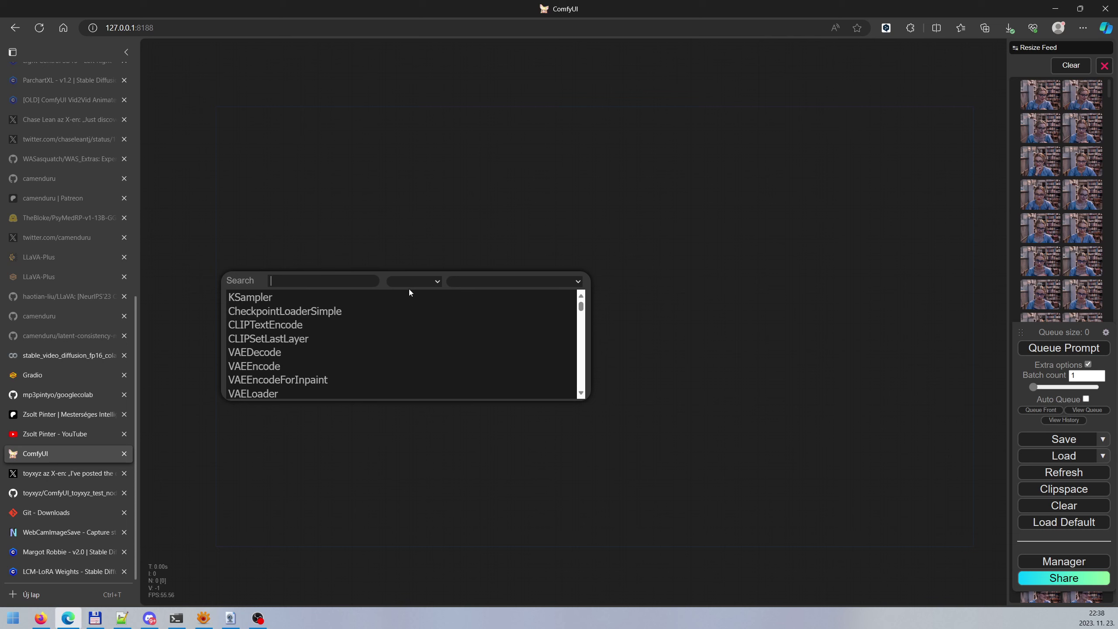
text(ce)
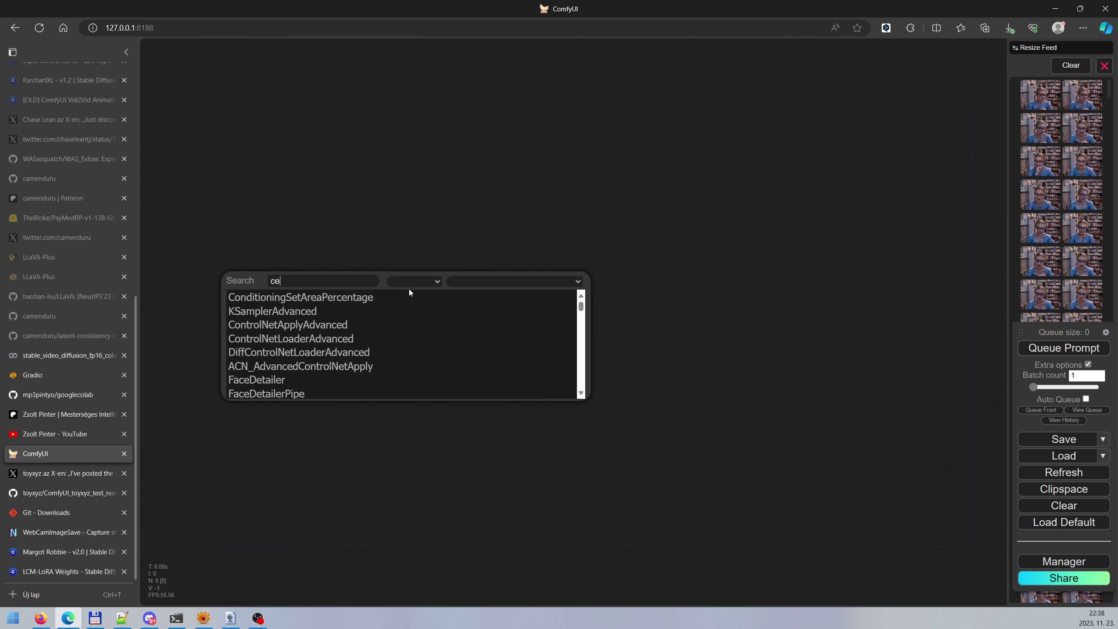
key(BackSpace)
key(BackSpace)
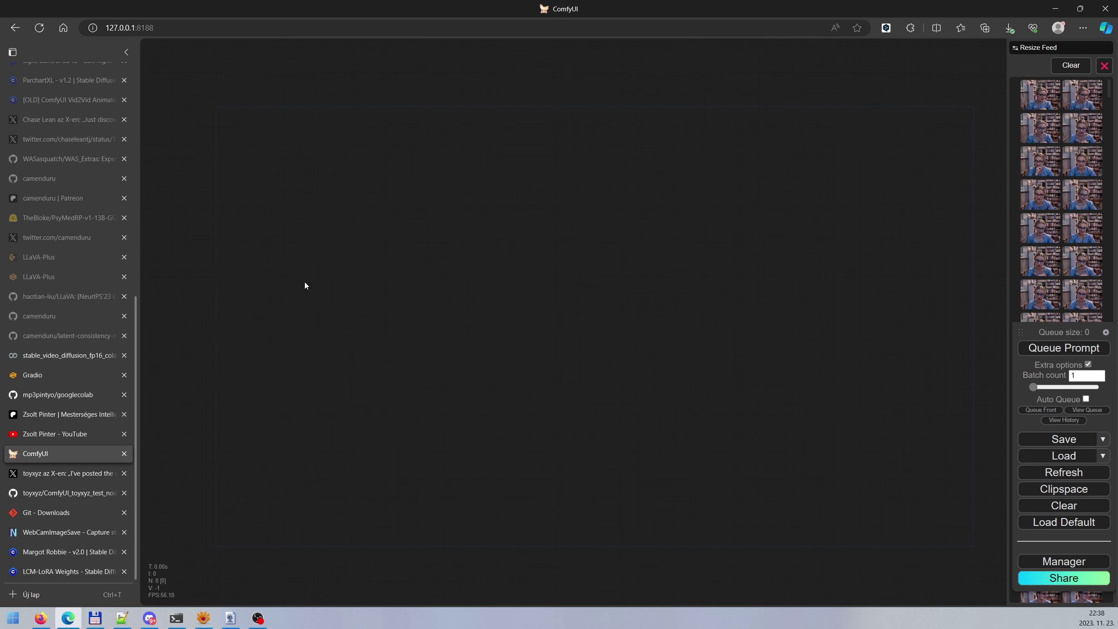
Add a Load Checkpoint node to the empty ComfyUI canvas.
double_click(286, 269)
key(Return)
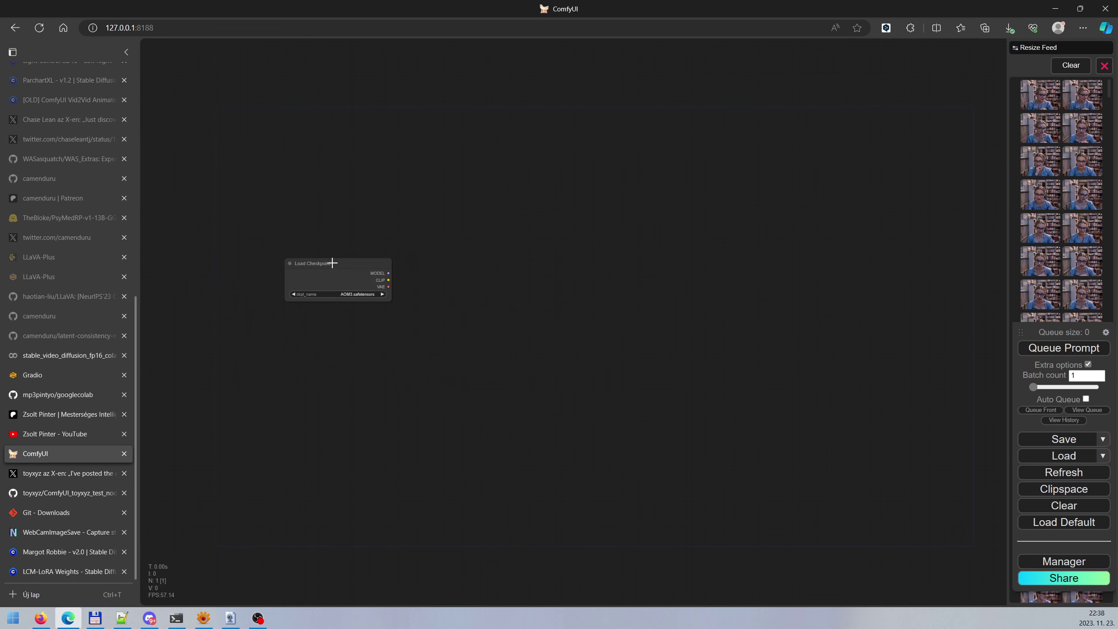
scroll(301, 275, up, 12)
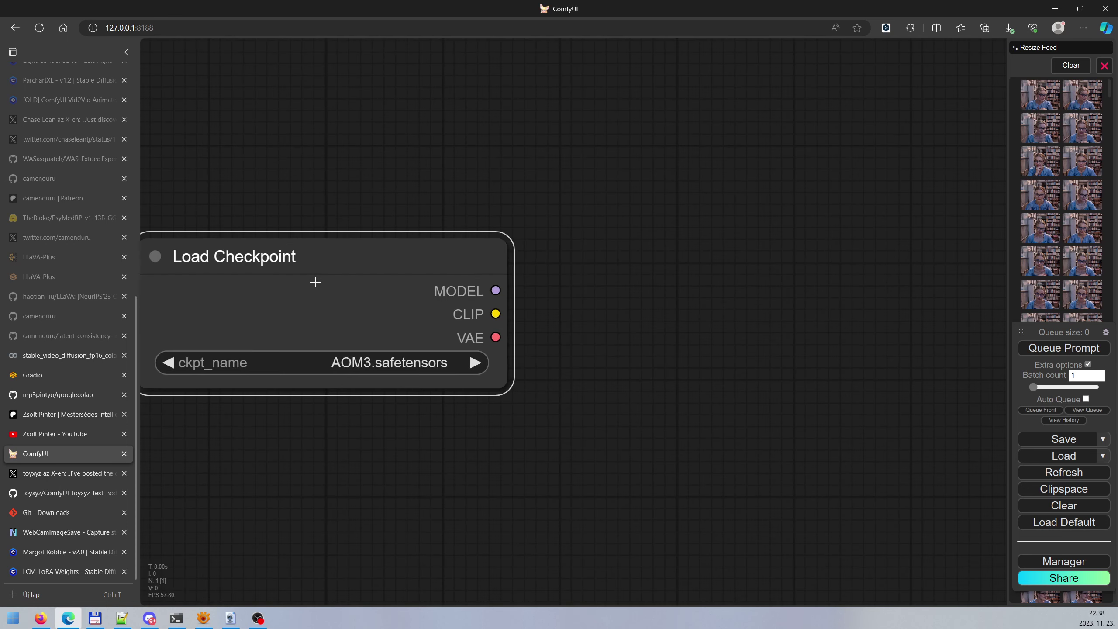
scroll(333, 280, down, 2)
drag(333, 280, 378, 292)
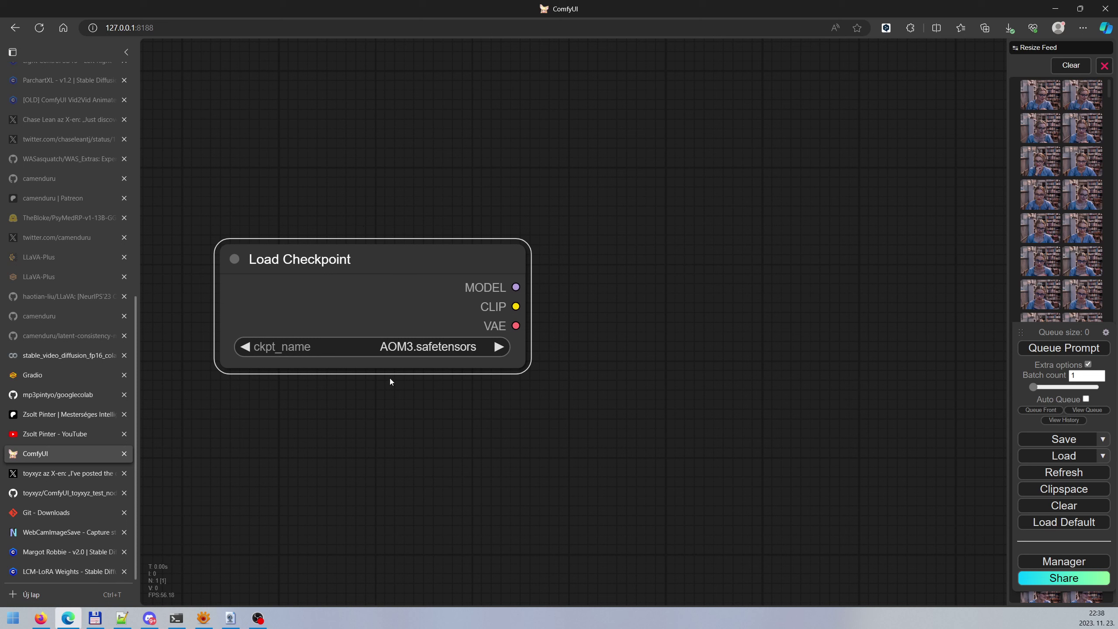
Set the Load Checkpoint node's model to realisticVisionV51_v51VAE.safetensors.
click(411, 346)
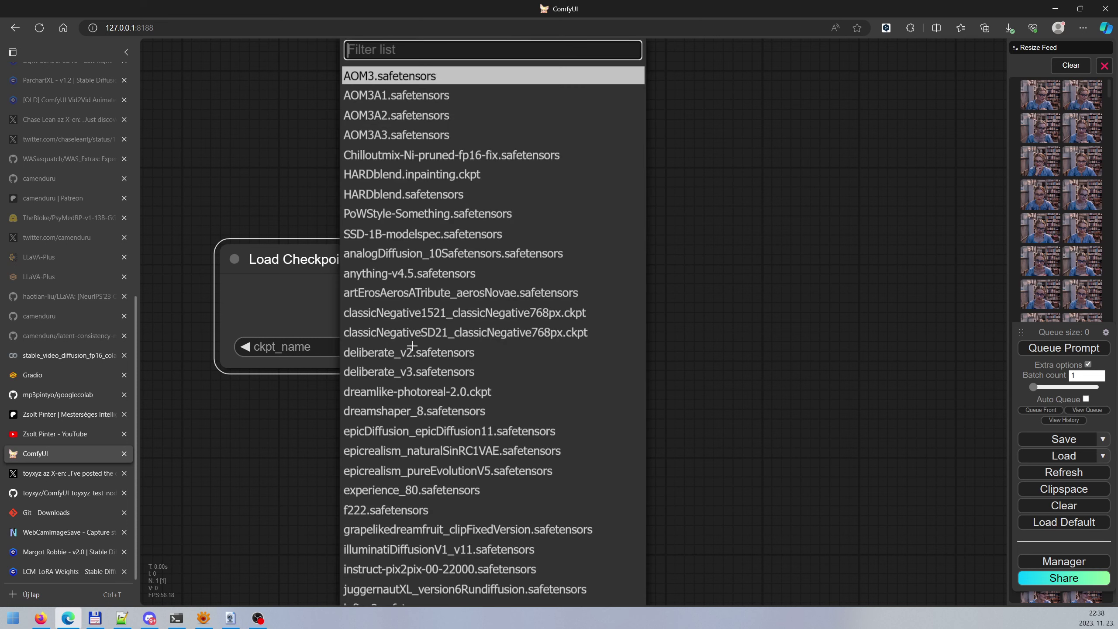
scroll(438, 479, up, 1)
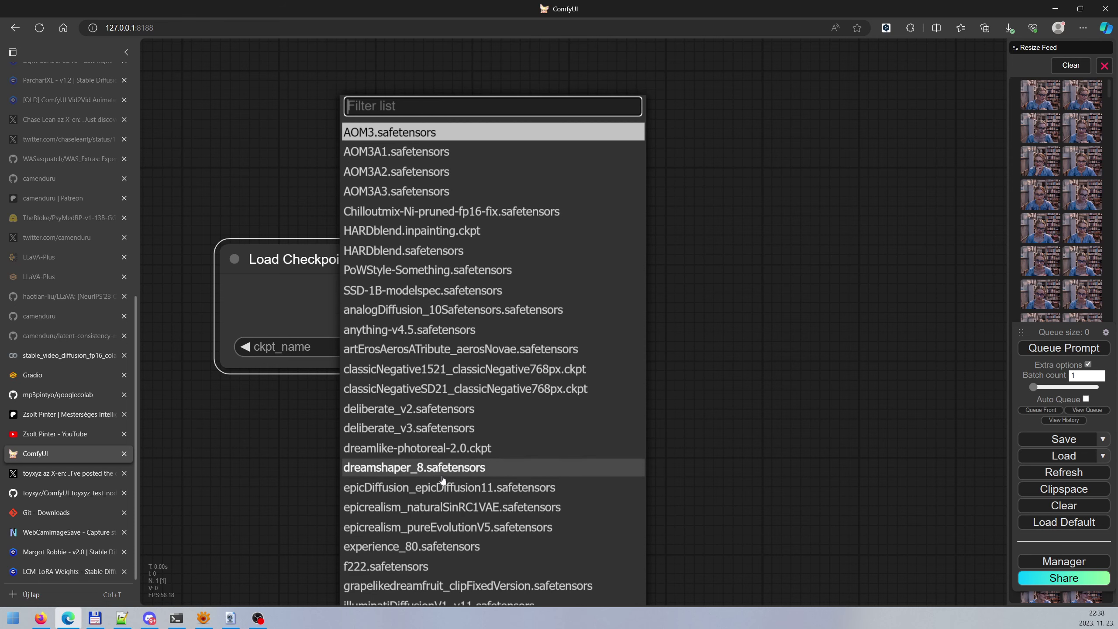
scroll(440, 478, down, 5)
scroll(442, 479, down, 1)
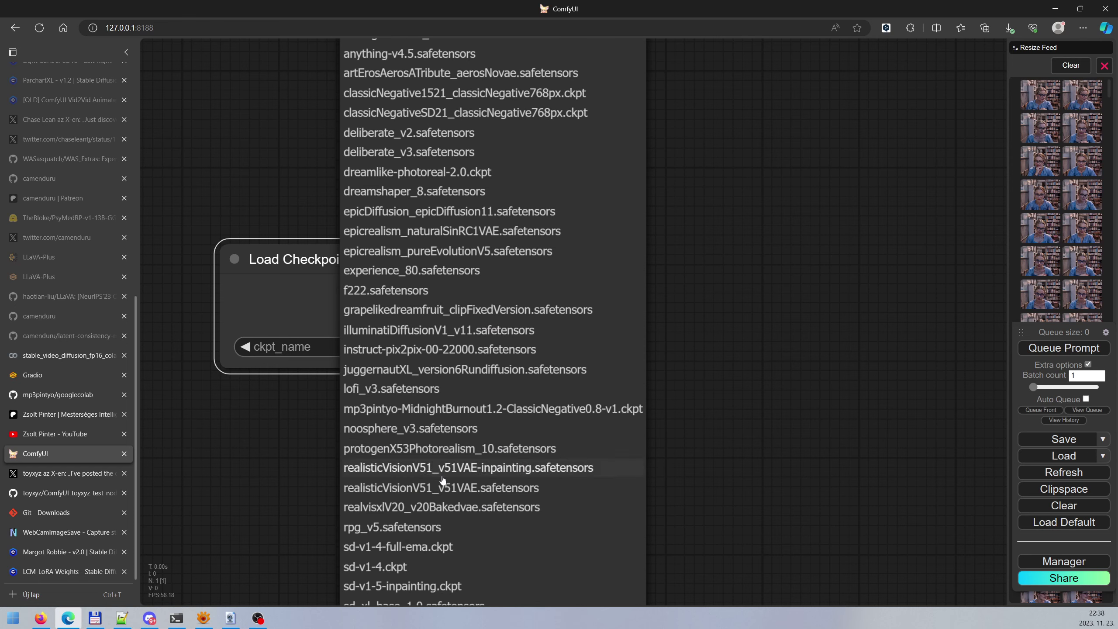
click(430, 488)
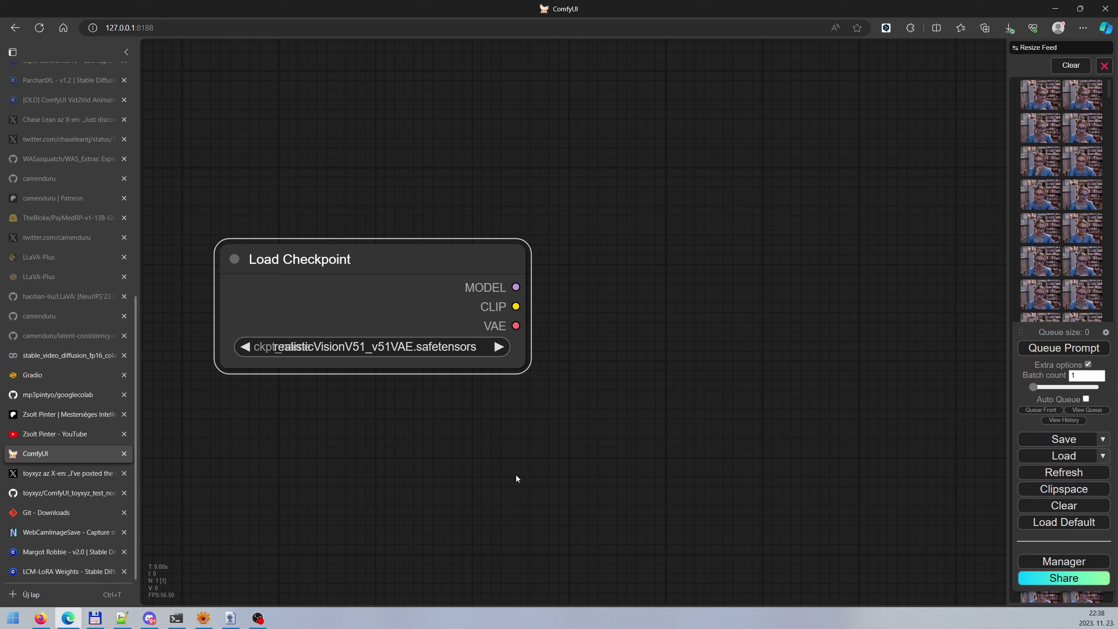
Switch to the WebCamImageSave program and close it.
key(alt+Tab)
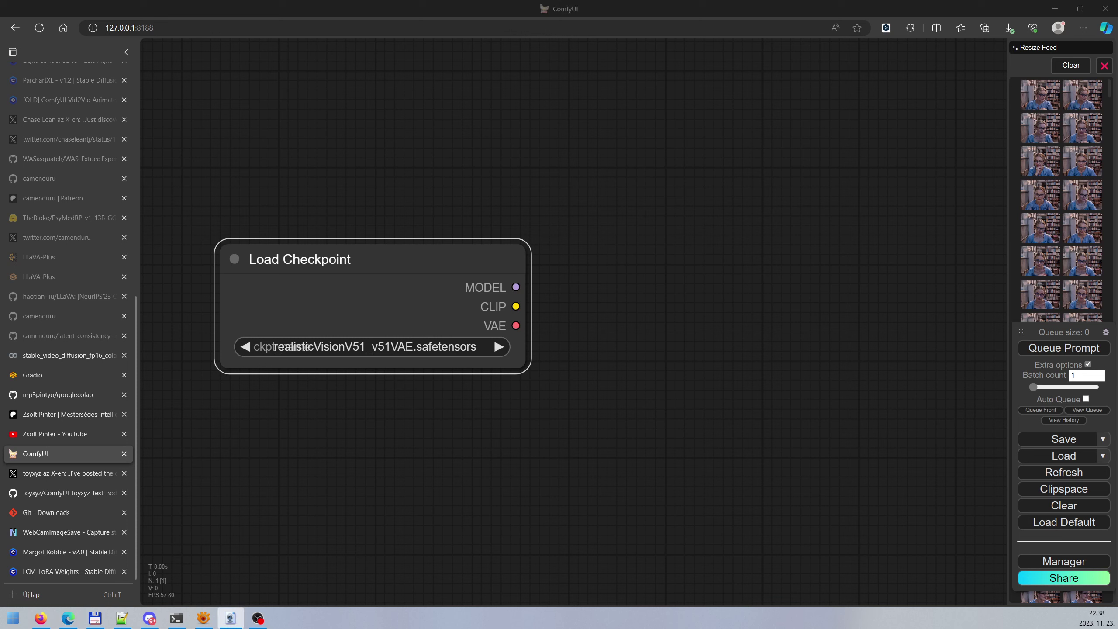
key(alt+F4)
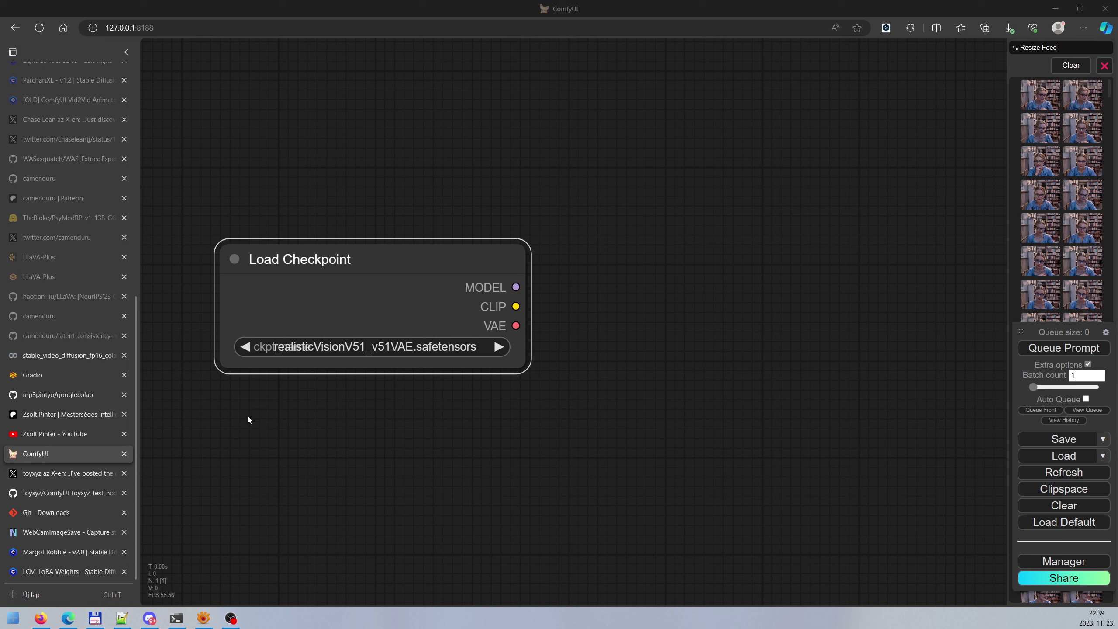
Add a Load VAE node and place it below the Load Checkpoint node.
double_click(235, 411)
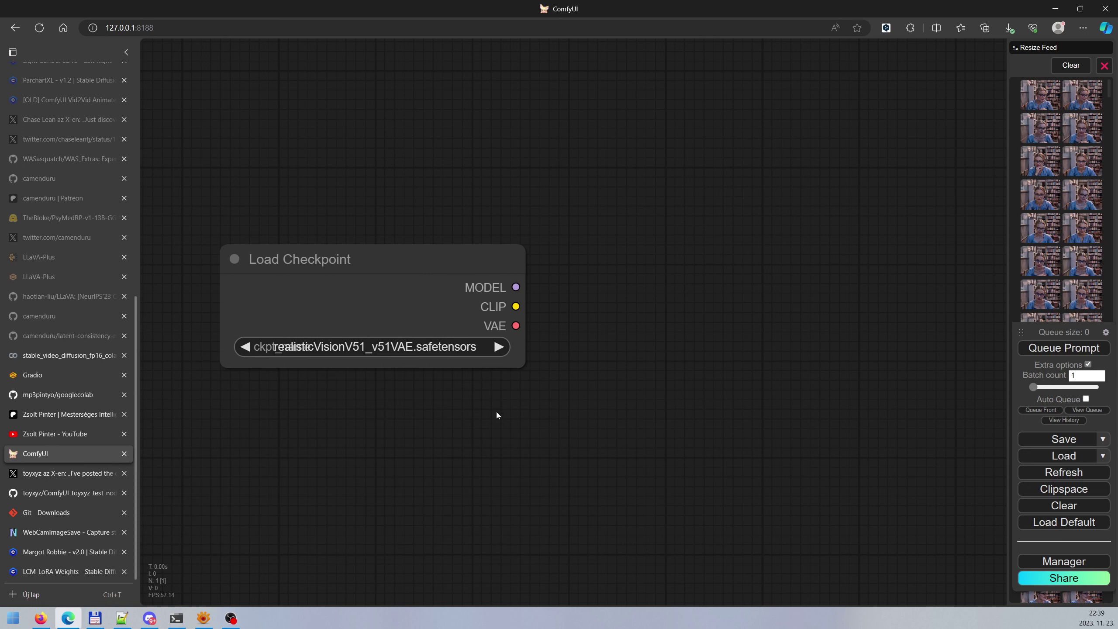
double_click(496, 415)
text(va)
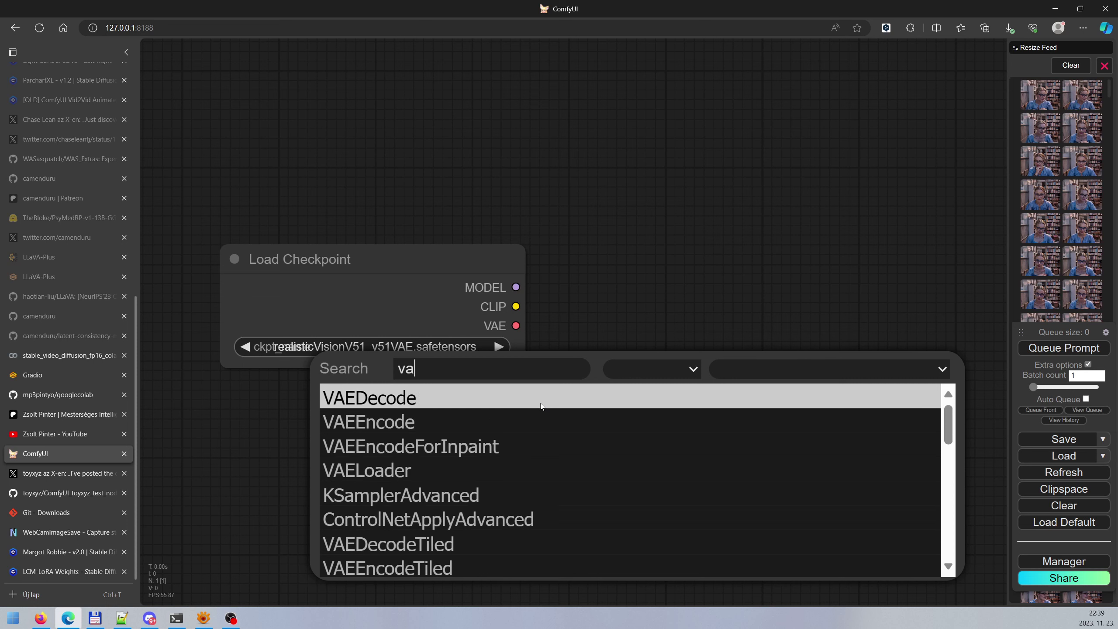
text(e)
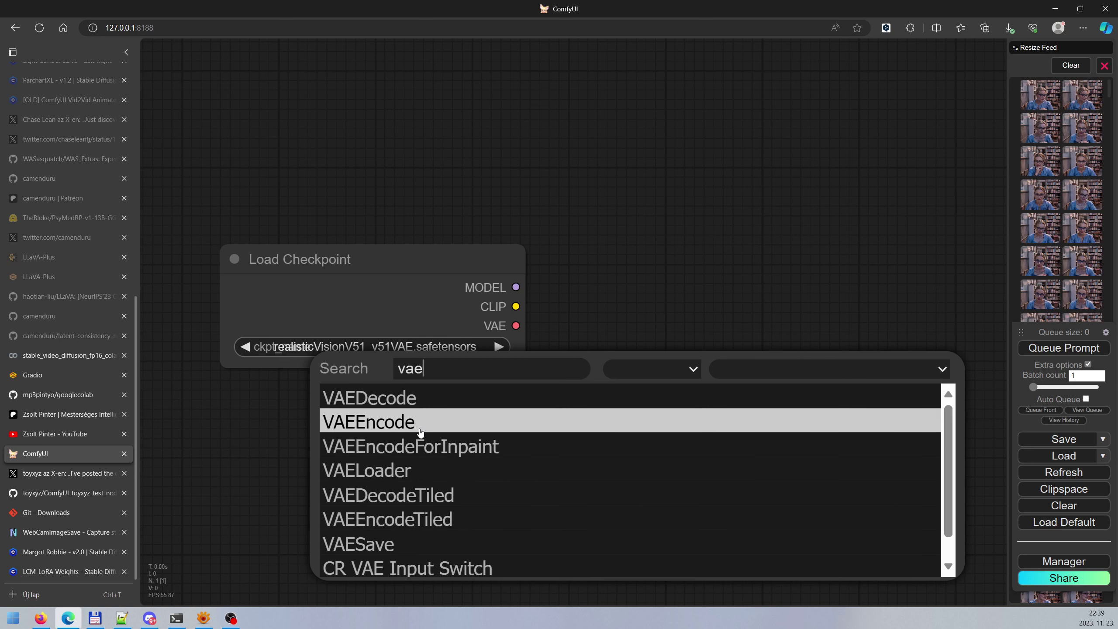
key(BackSpace)
key(BackSpace)
key(BackSpace)
text(load v)
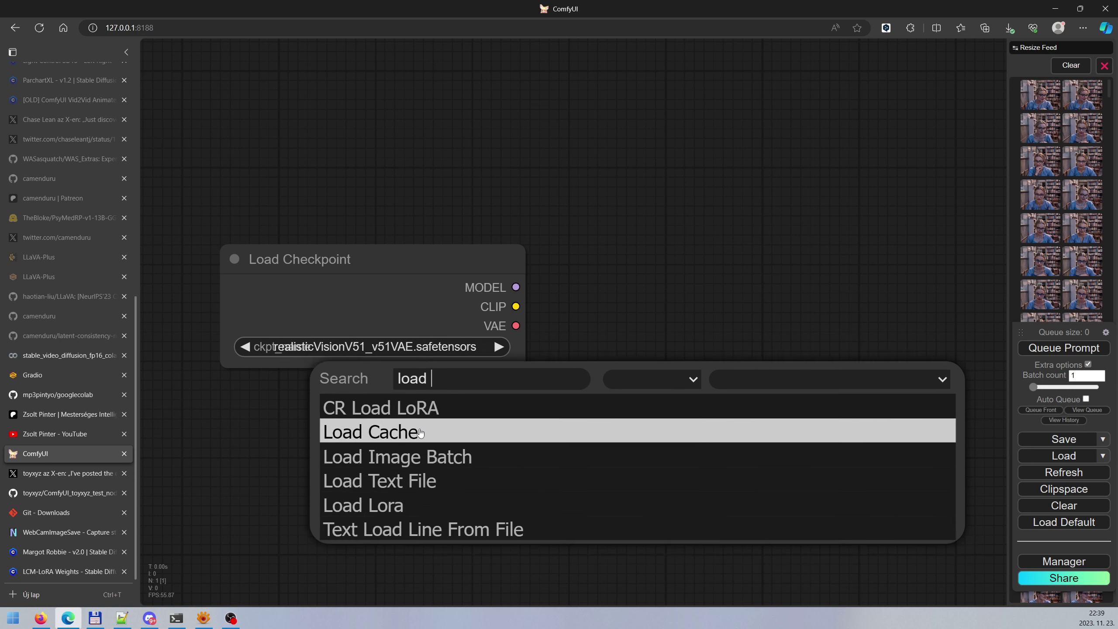
key(BackSpace)
key(BackSpace)
key(BackSpace)
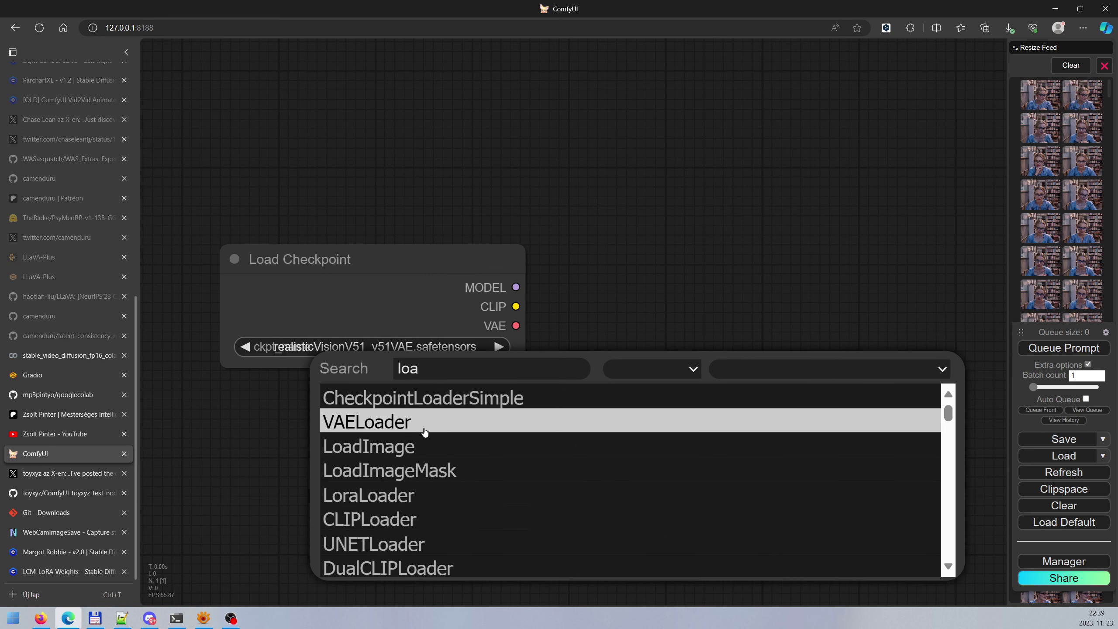
click(424, 422)
drag(559, 404, 279, 448)
Set the Load VAE node's model to vae-ft-mse-840000-ema-pruned.safetensors.
click(322, 493)
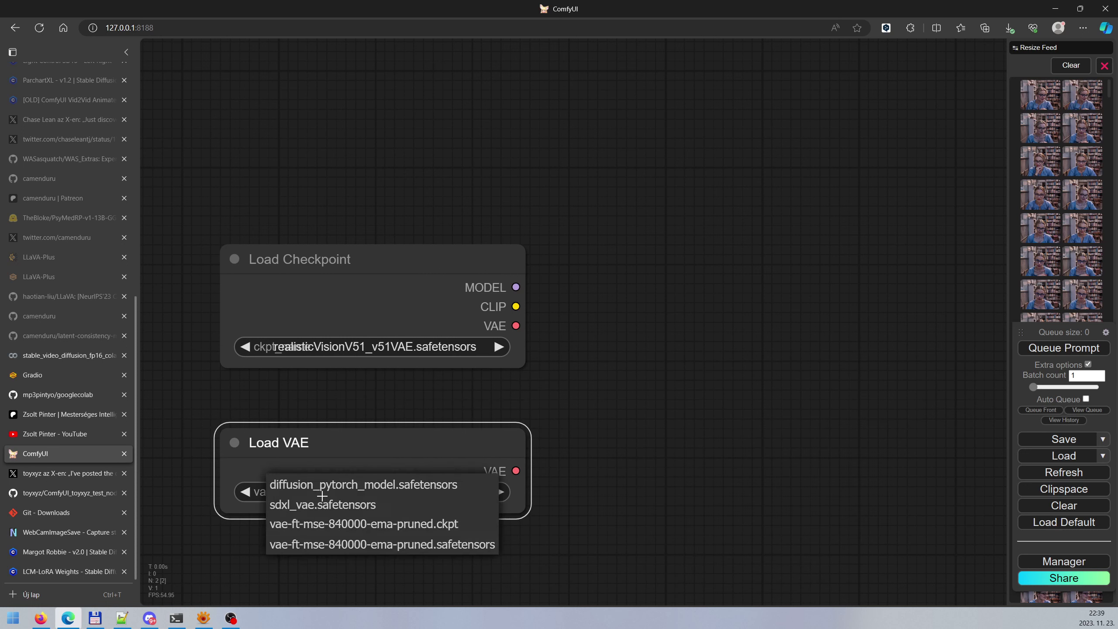
click(328, 546)
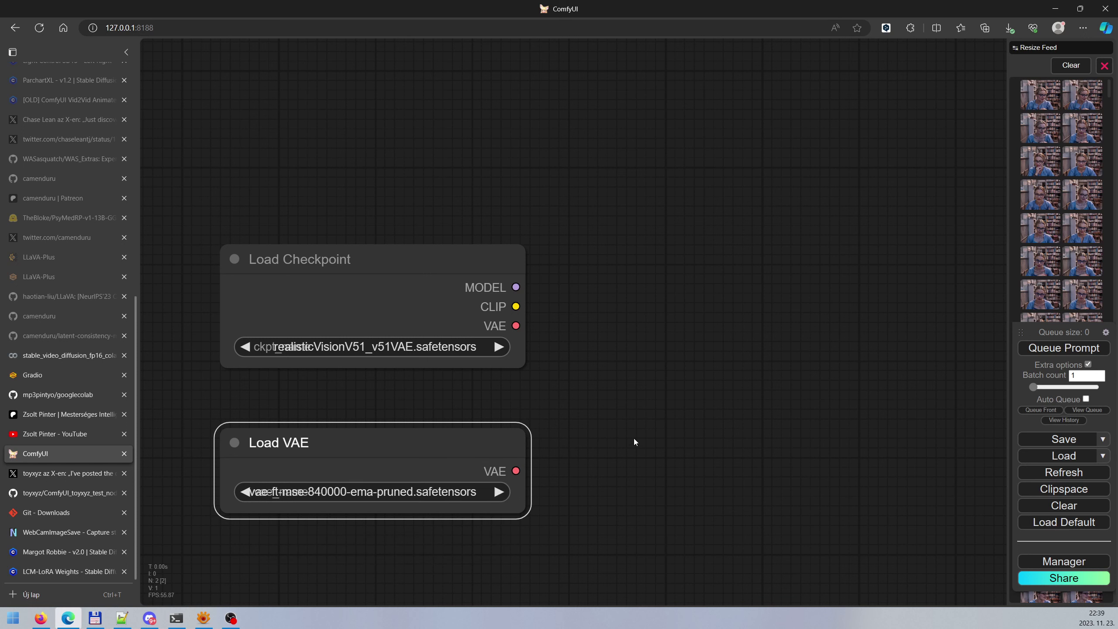
drag(645, 431, 562, 434)
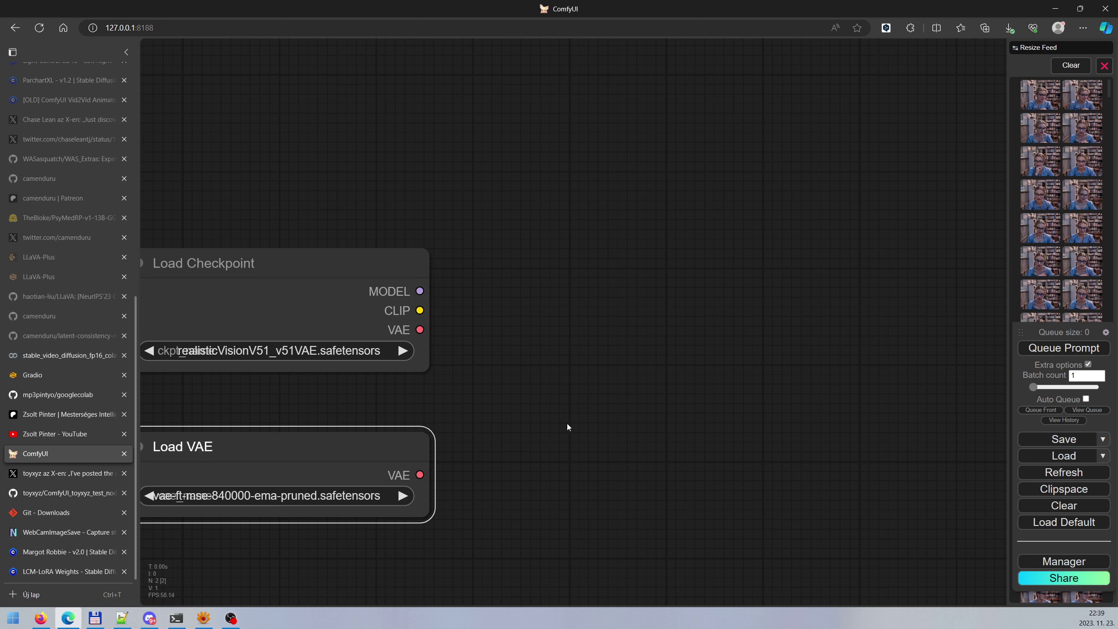
scroll(537, 366, down, 2)
drag(503, 334, 459, 330)
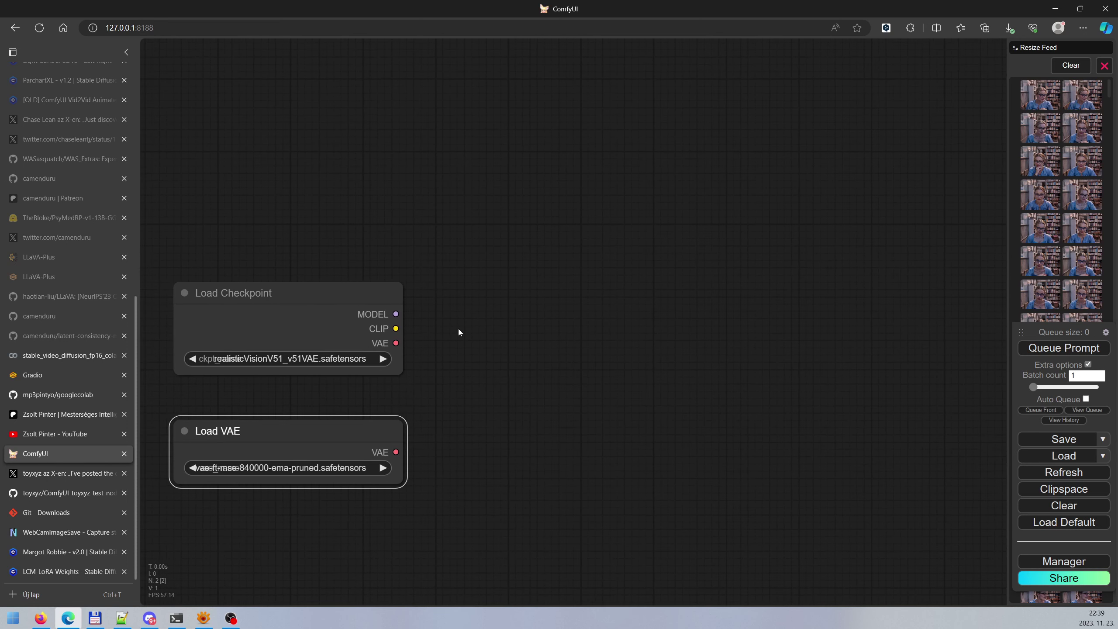
Add a Load LoRA node and place it beside the Load Checkpoint node, level with it.
click(458, 328)
double_click(458, 330)
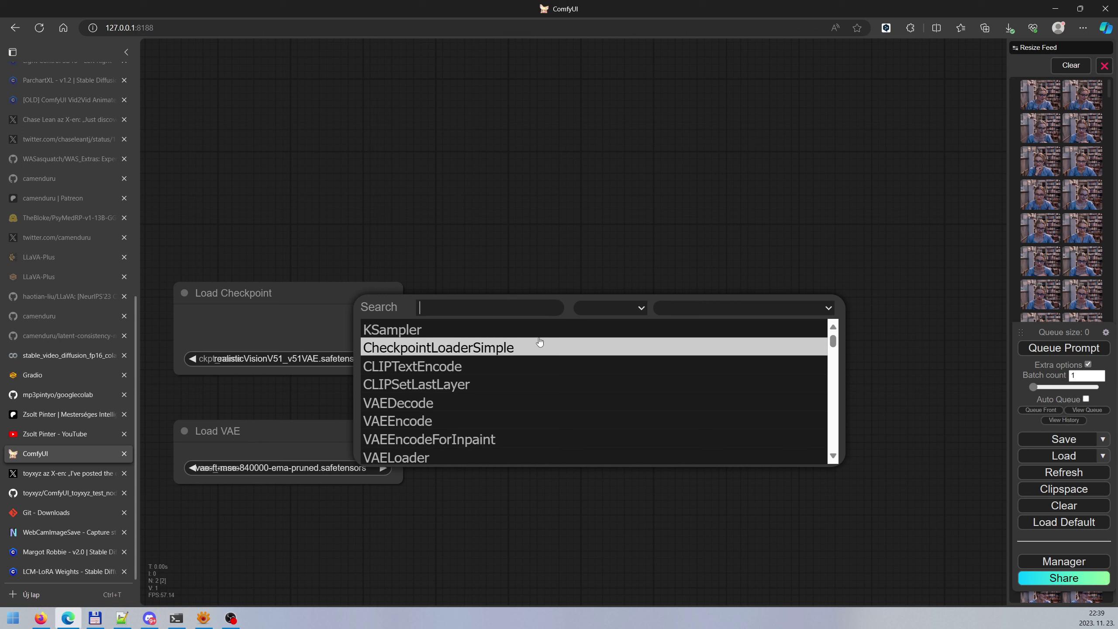
text(lora)
key(Return)
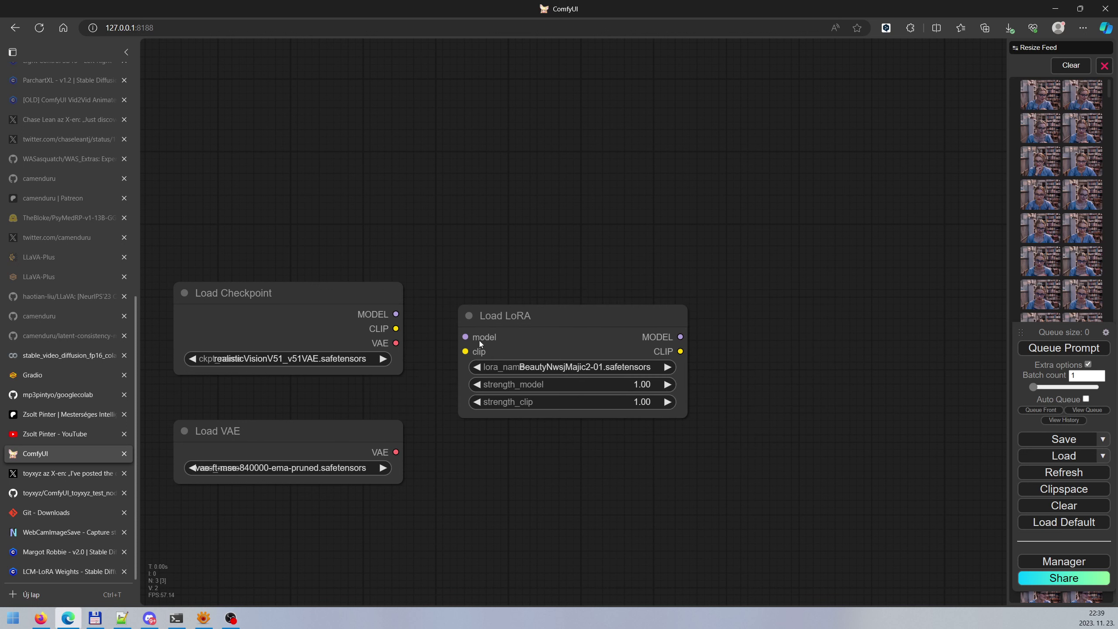
drag(520, 317, 546, 293)
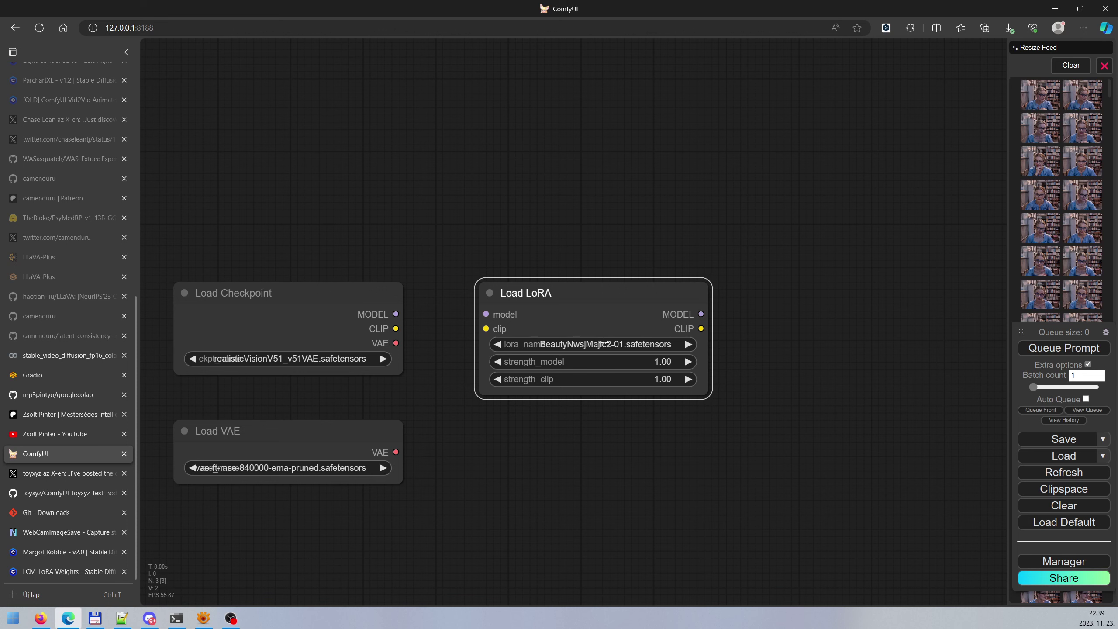
Set the Load LoRA node's model to lcm_sdv1_5_lora_weights.safetensors.
click(277, 359)
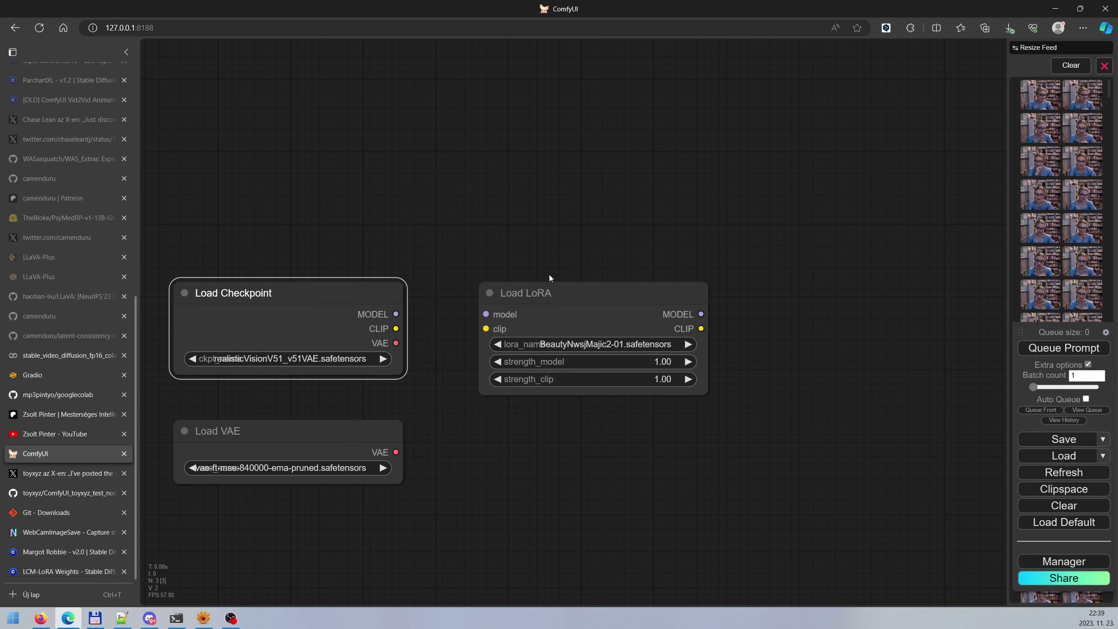
click(596, 345)
scroll(652, 388, up, 3)
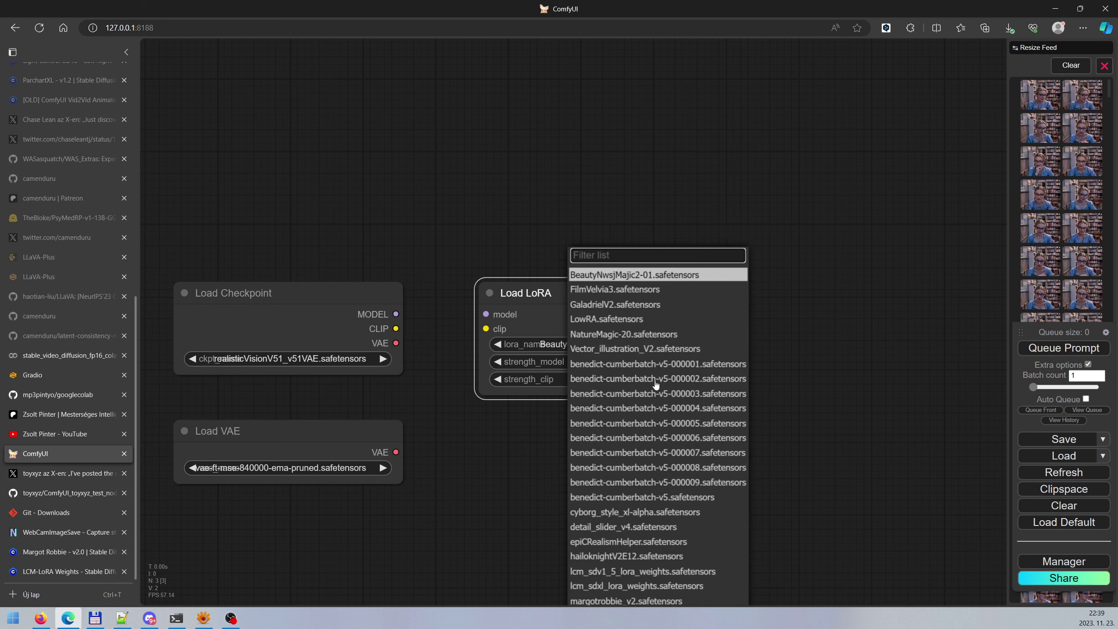
scroll(656, 423, down, 5)
scroll(659, 449, down, 1)
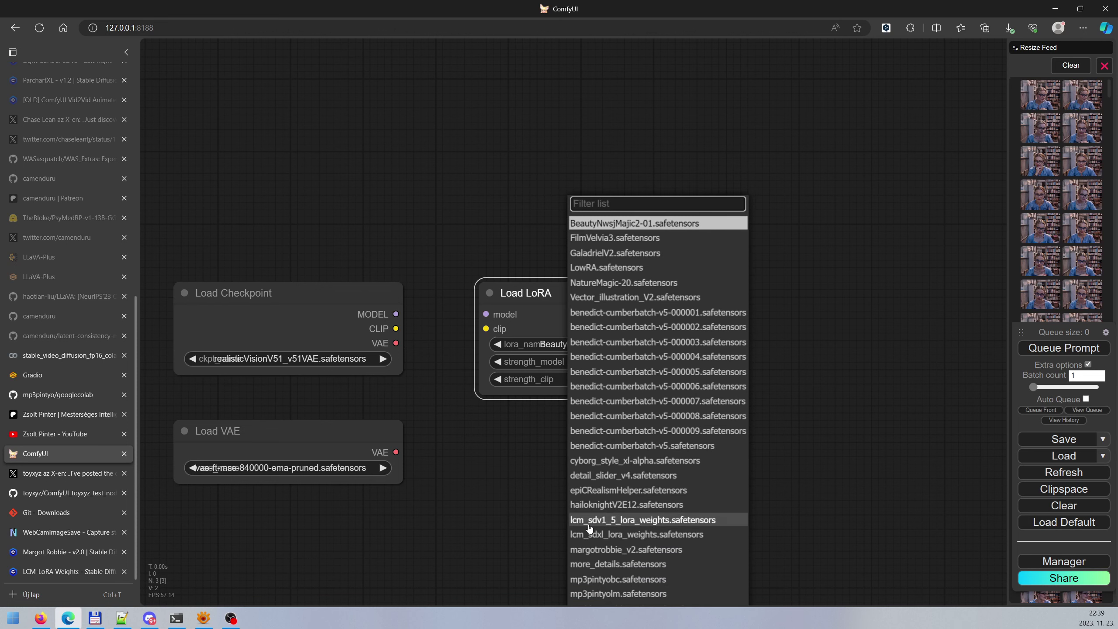
click(618, 520)
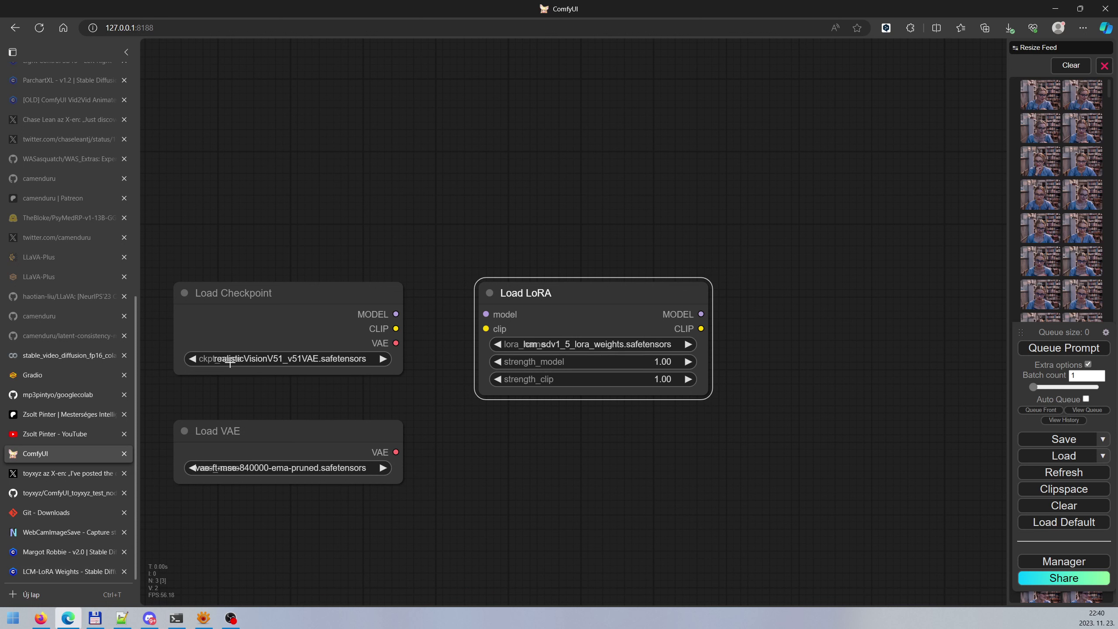
Check the base model of the LCM-LoRA Weights on its Civitai page, then return to ComfyUI.
click(34, 572)
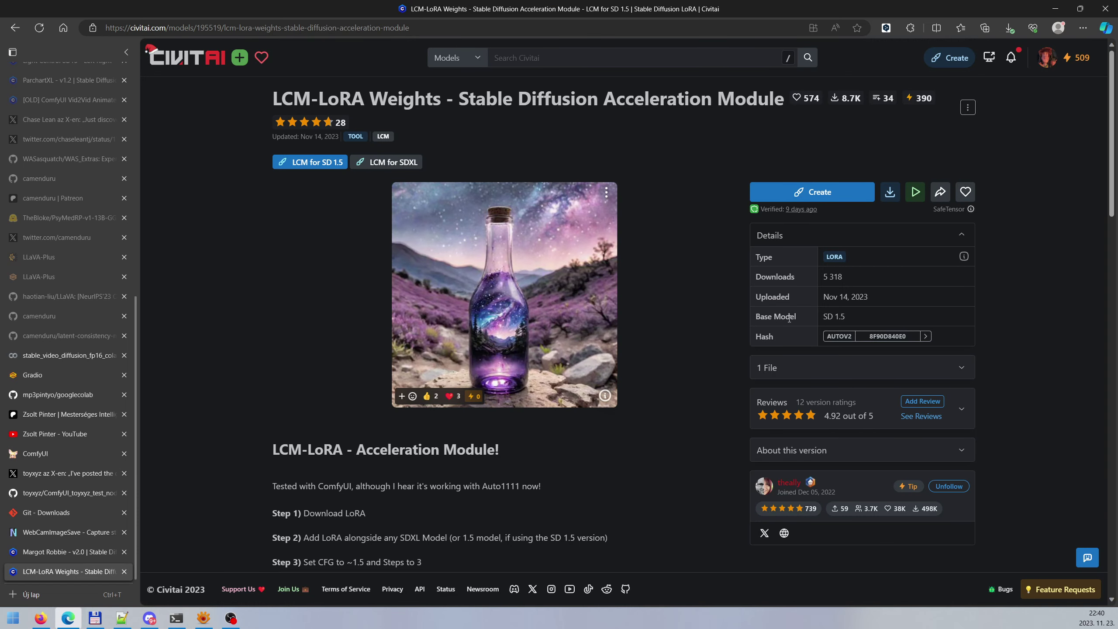
drag(758, 316, 878, 318)
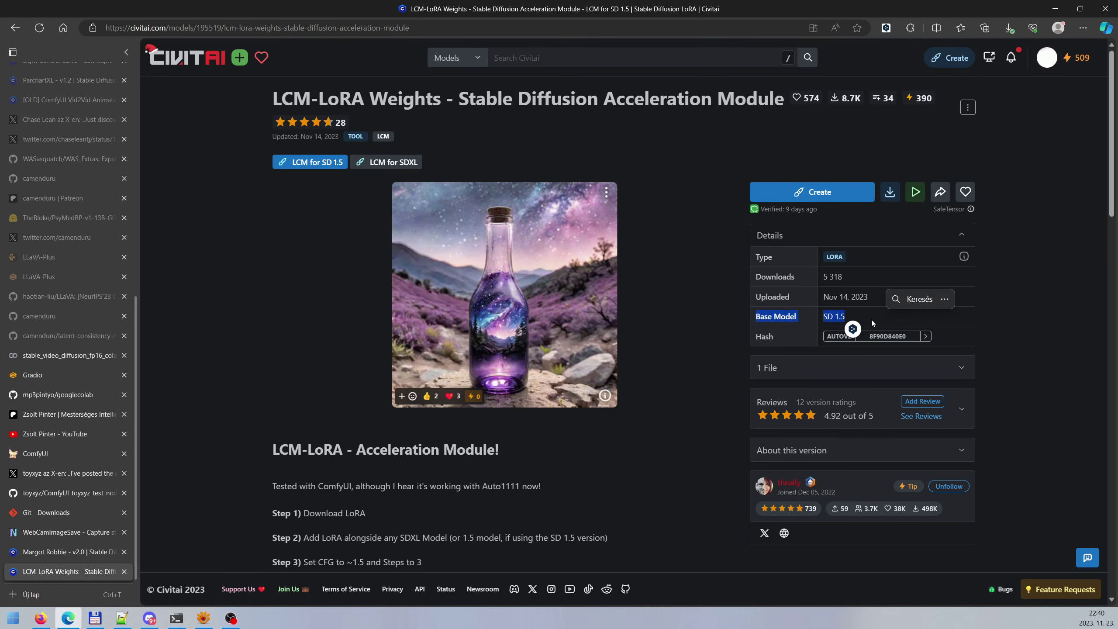
click(816, 318)
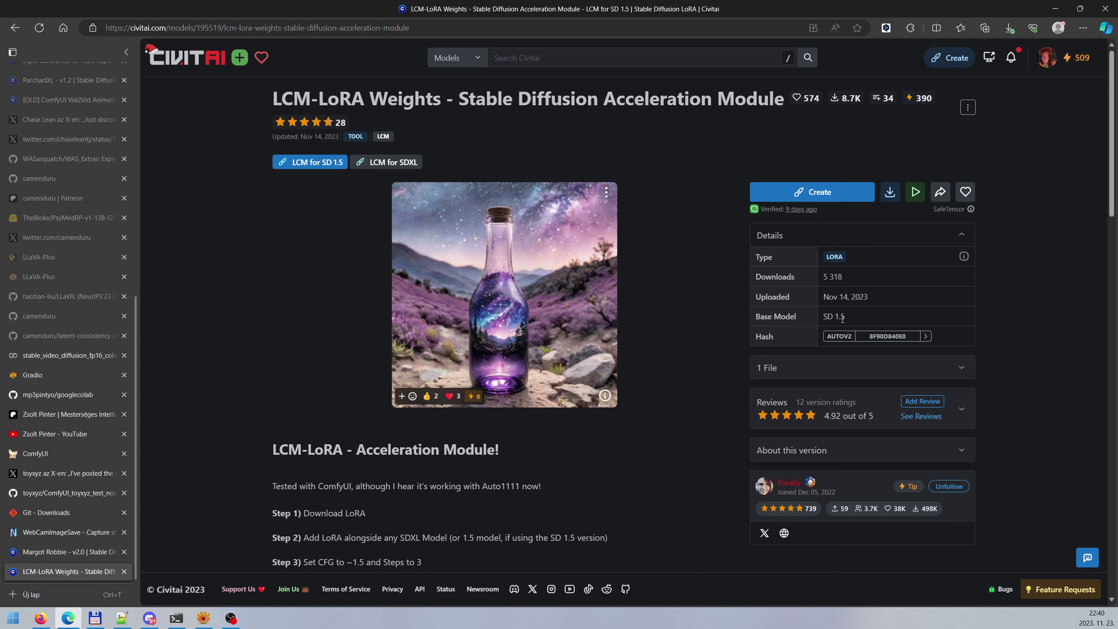
click(46, 451)
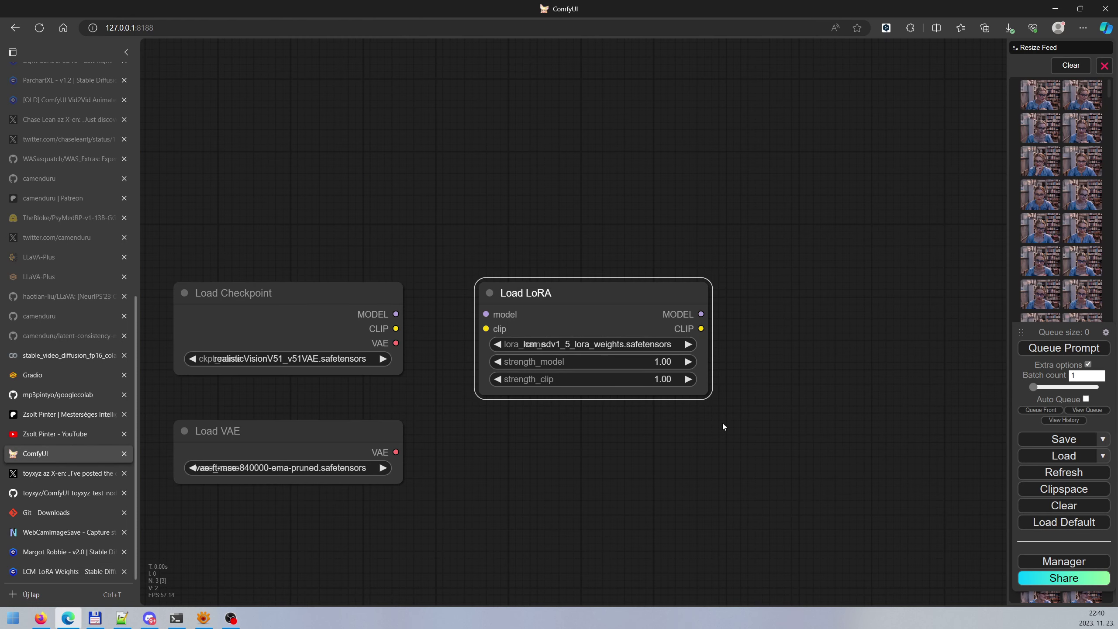
Add a ModelSamplingDiscrete node below the Load LoRA node and set its sampling to lcm.
scroll(710, 356, up, 3)
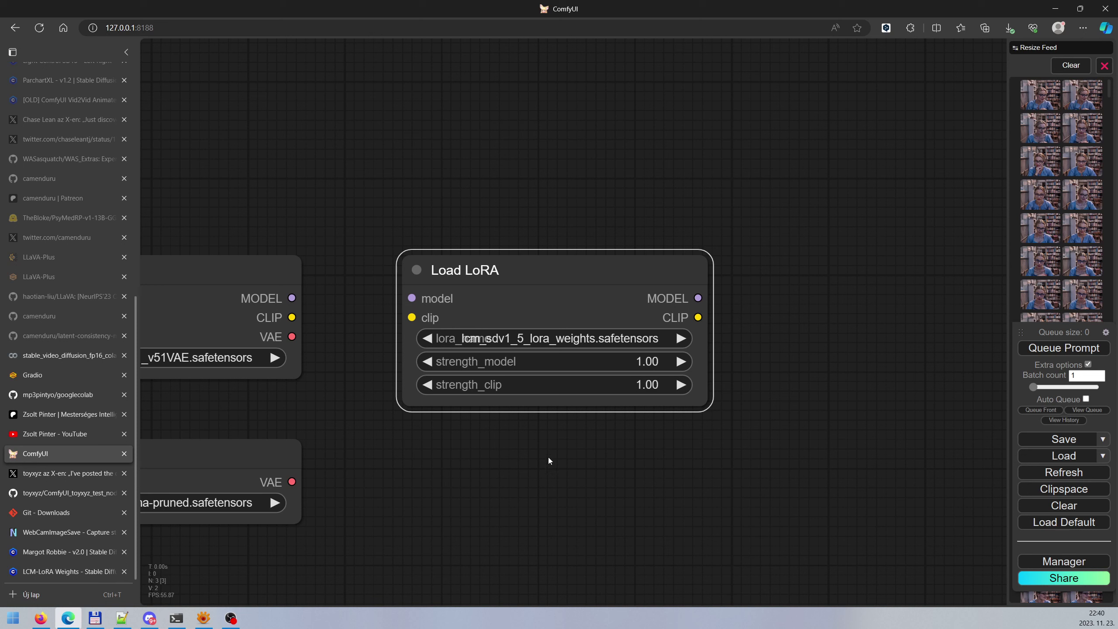
double_click(440, 454)
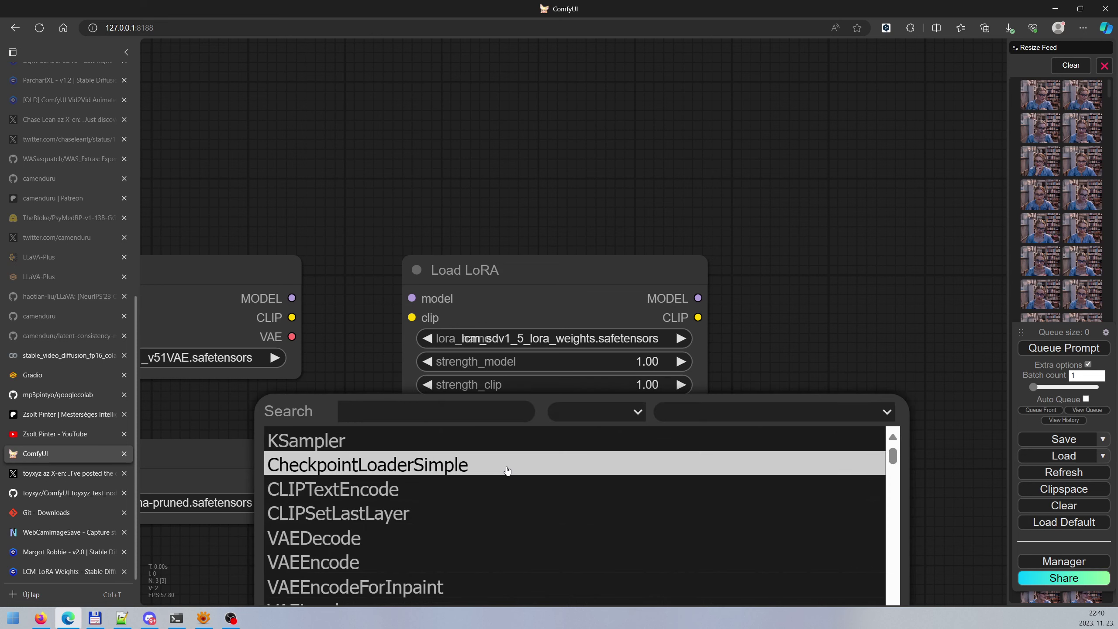
text(models)
click(345, 474)
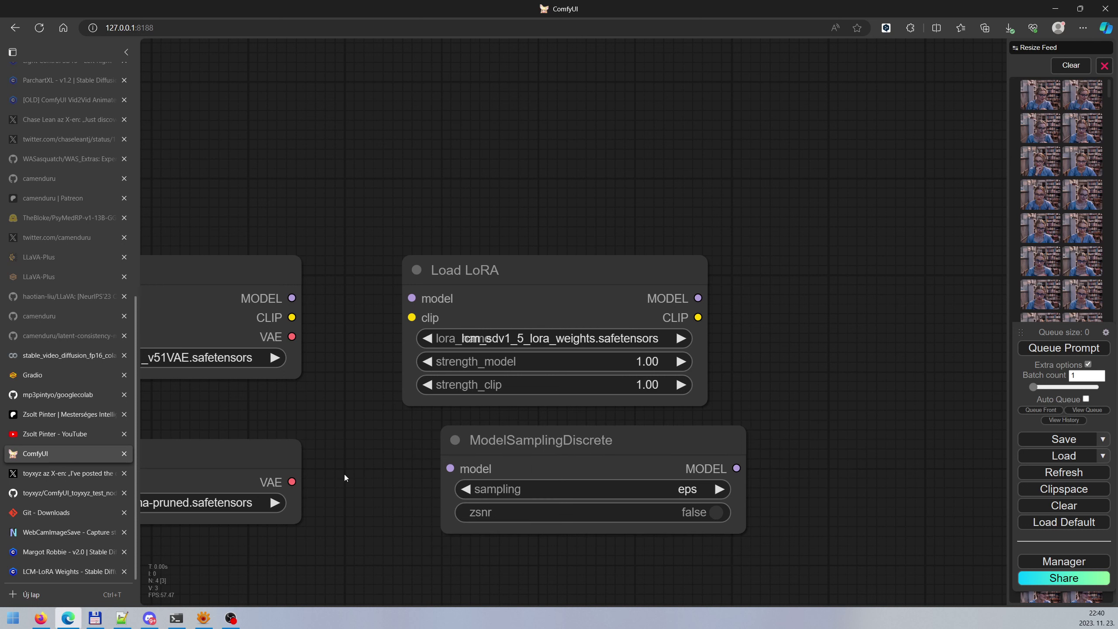
drag(559, 440, 530, 453)
click(673, 502)
click(674, 533)
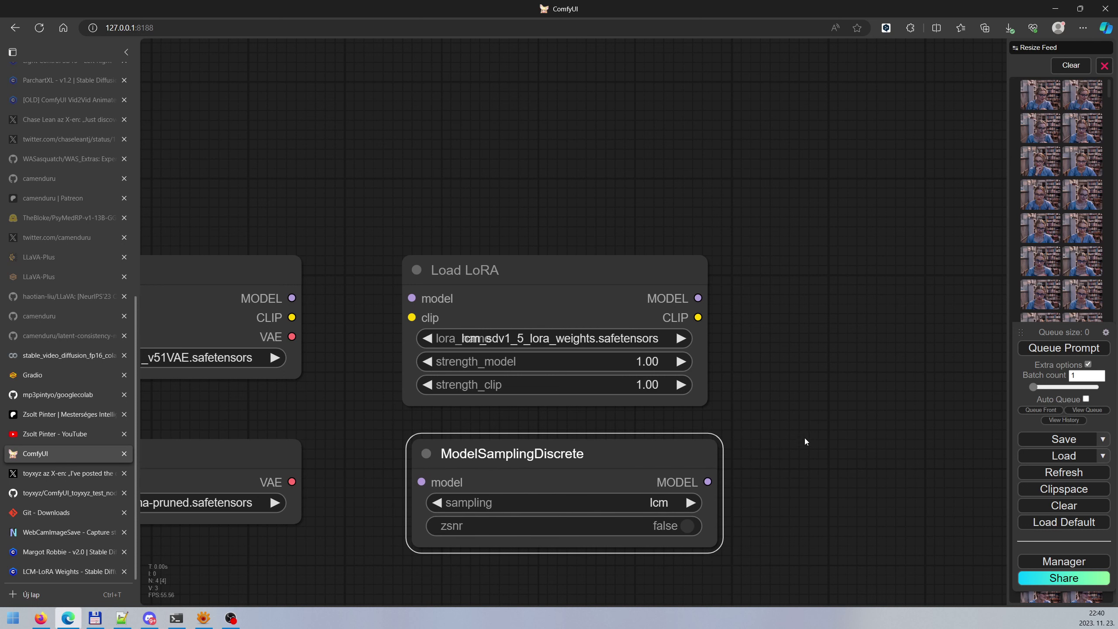
Move the ModelSamplingDiscrete node down and add a second Load LoRA node in the gap below the first.
click(804, 438)
scroll(819, 468, down, 3)
drag(805, 470, 799, 371)
scroll(786, 355, down, 1)
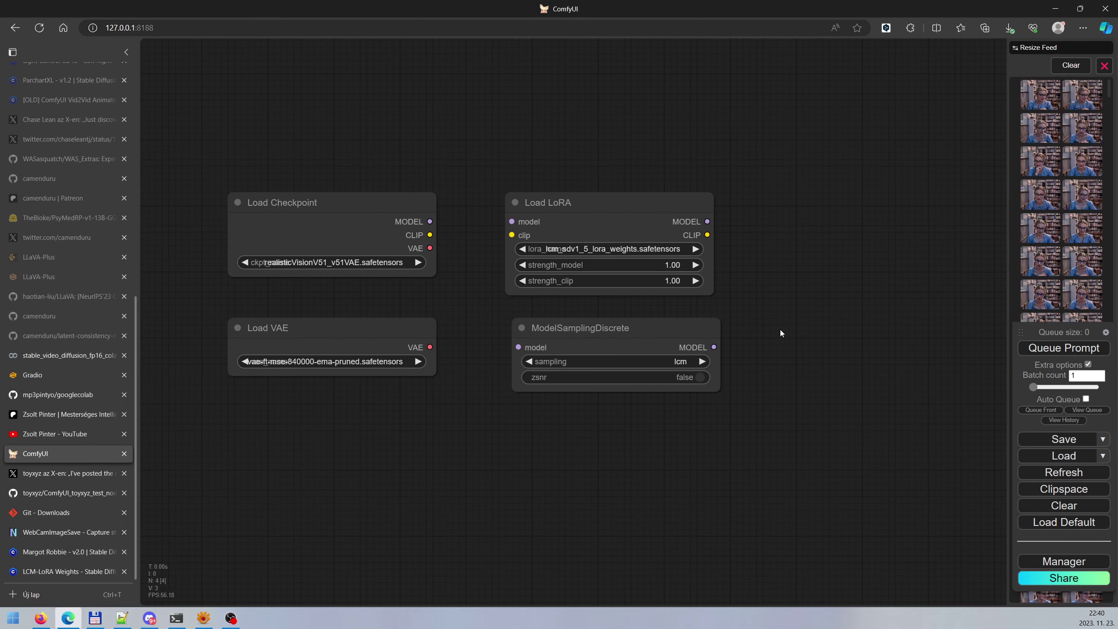
drag(780, 329, 788, 369)
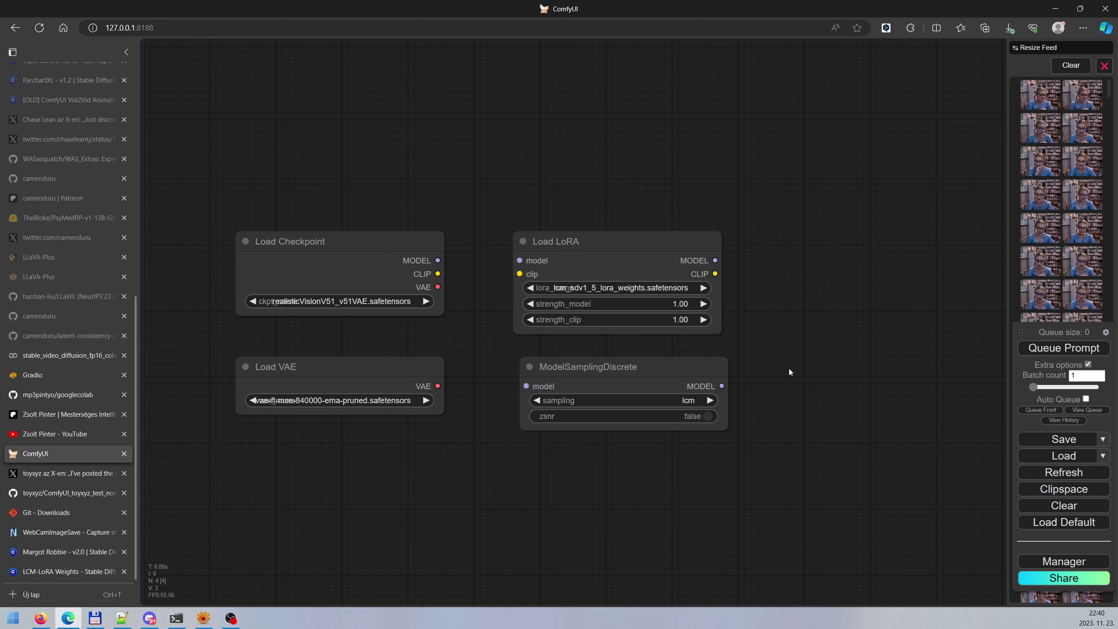
drag(807, 365, 774, 363)
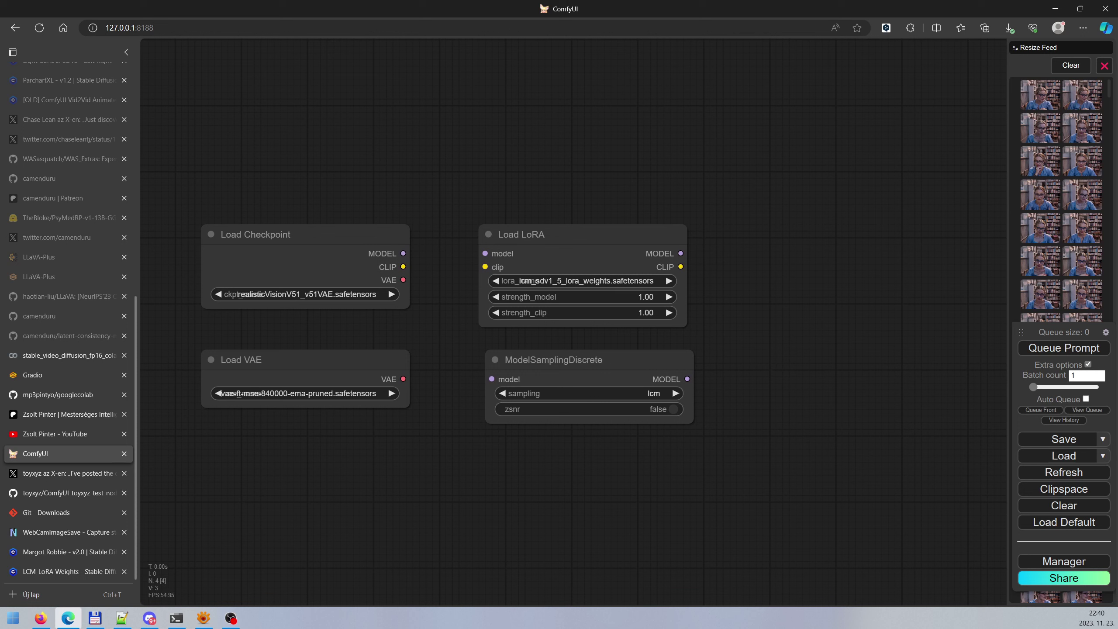
drag(637, 360, 645, 472)
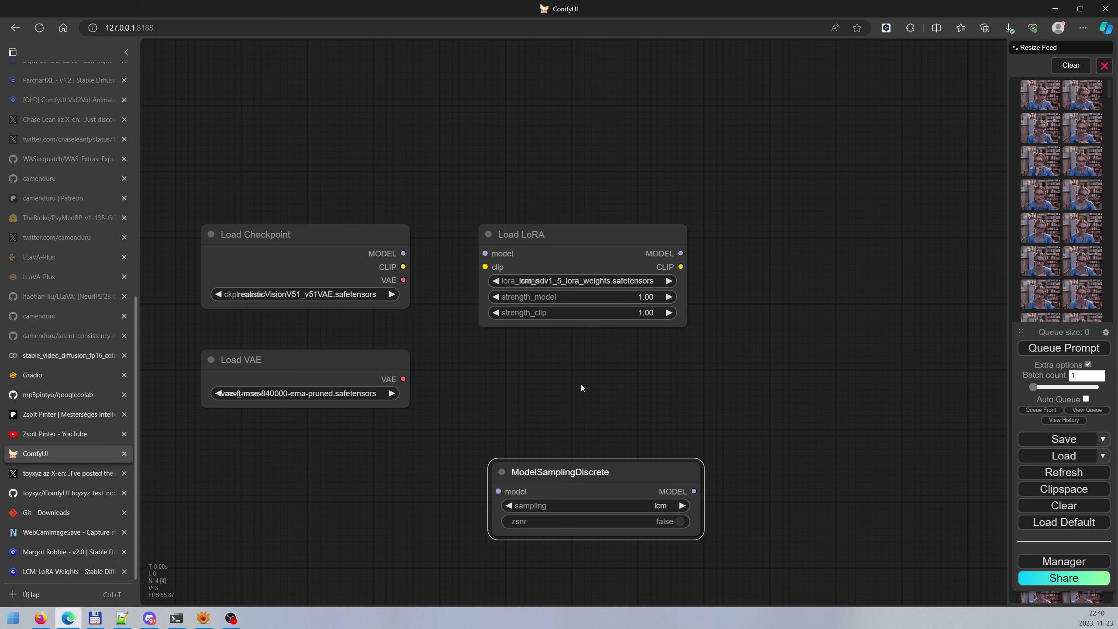
double_click(521, 380)
text(lora)
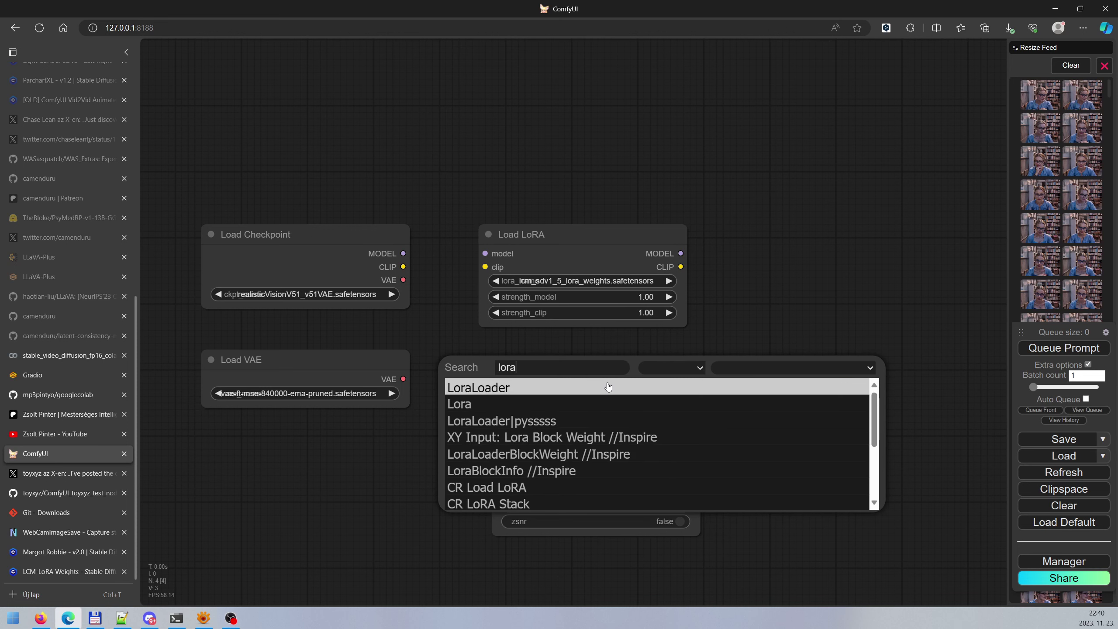
click(554, 387)
drag(575, 378, 540, 368)
Set the second Load LoRA node to margotrobbie_v2.safetensors and move the ModelSamplingDiscrete node further down to clear it.
click(605, 406)
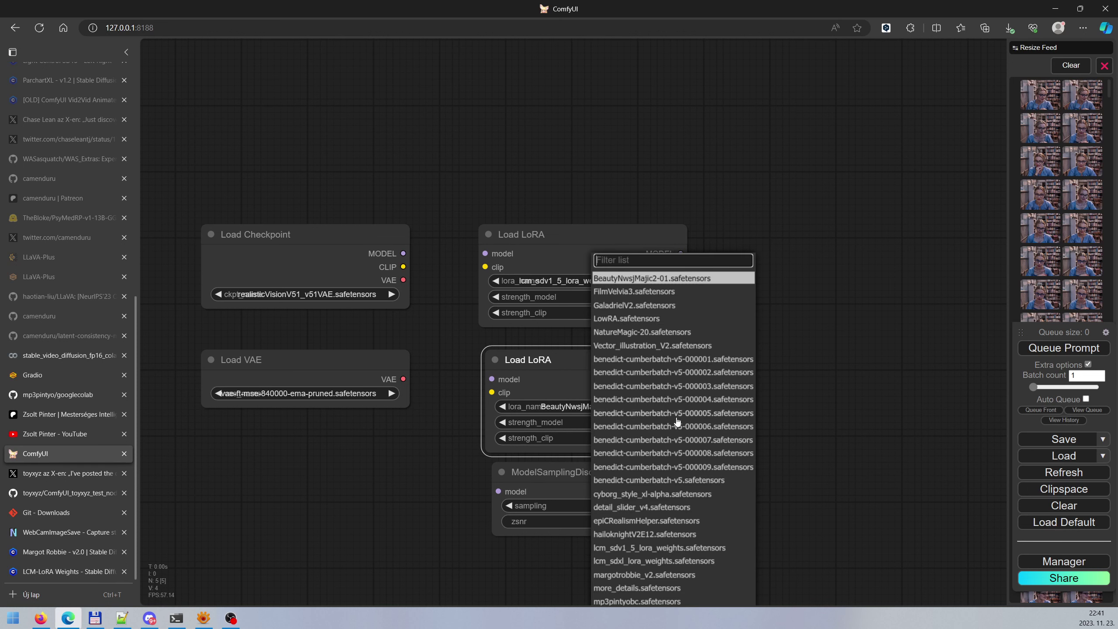
scroll(680, 458, up, 1)
scroll(665, 507, down, 2)
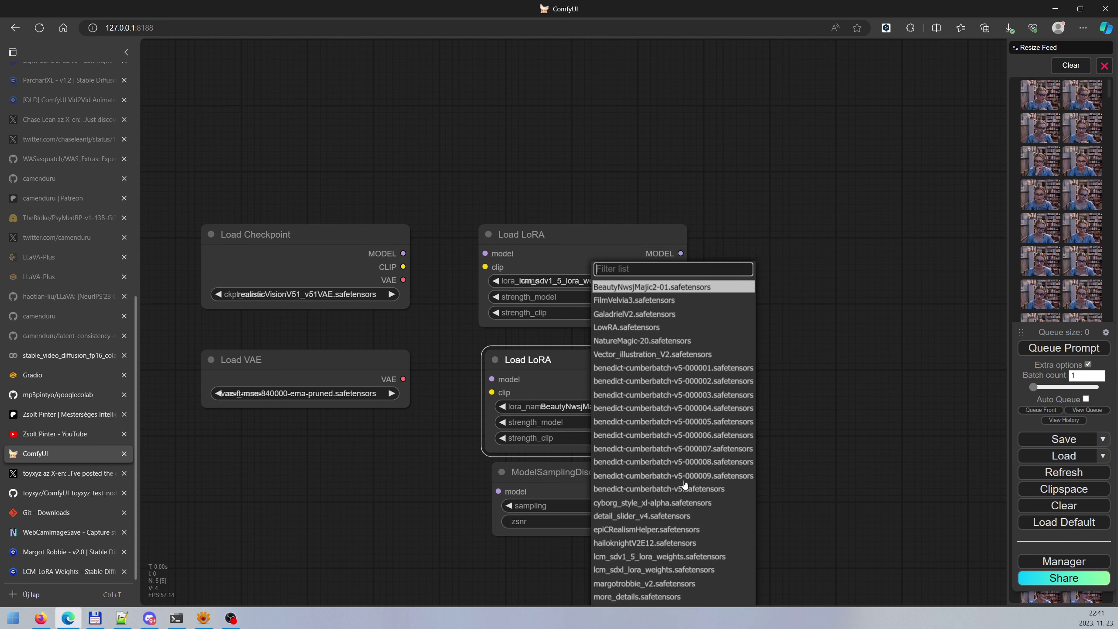
click(646, 552)
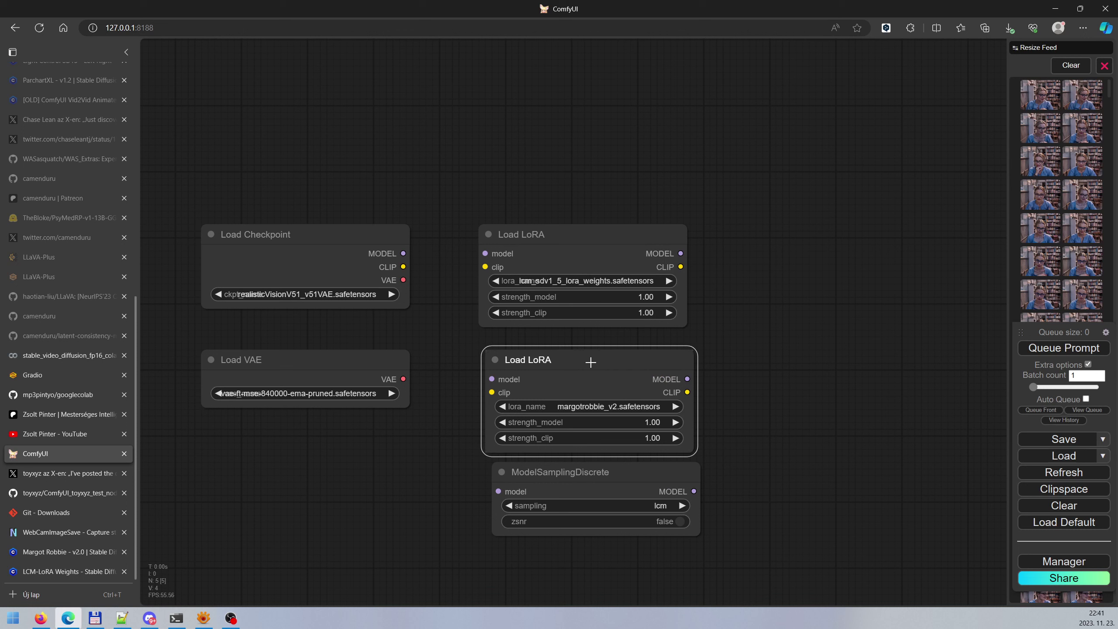
drag(586, 472, 581, 512)
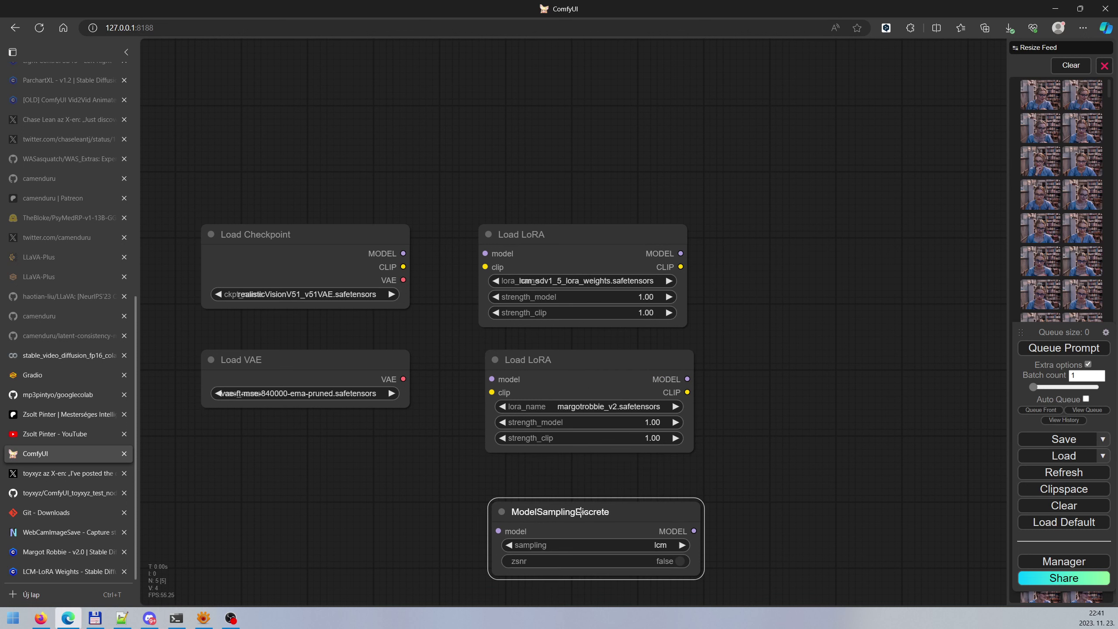
Add a CLIP Text Encode (Prompt) node above and beyond the LoRA nodes and colour it green.
click(814, 404)
drag(767, 345, 640, 376)
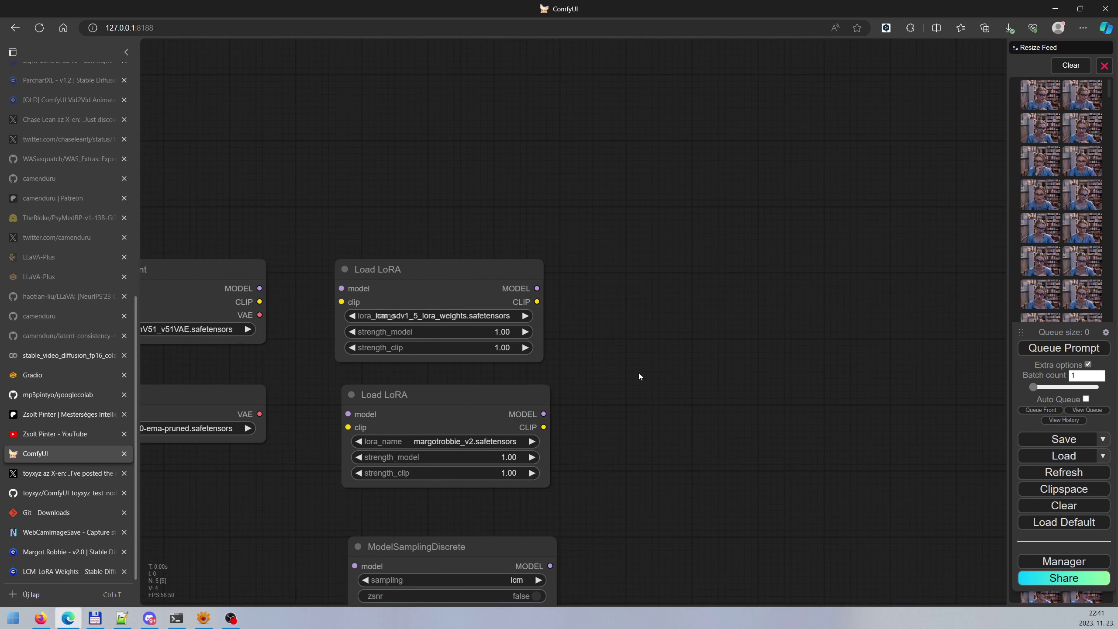
double_click(628, 188)
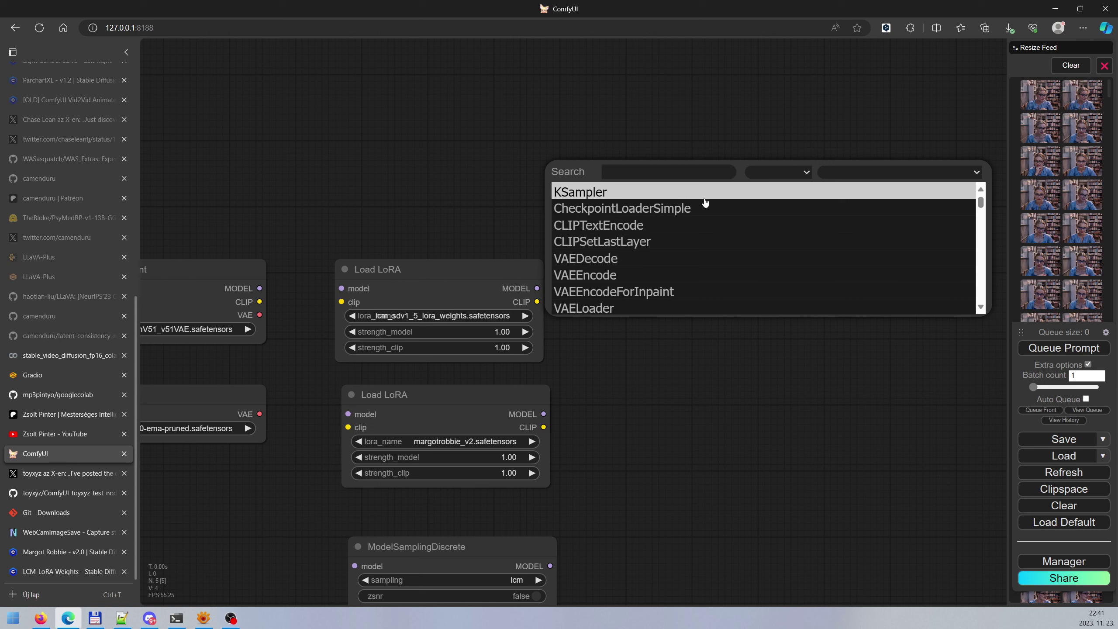
click(691, 225)
drag(710, 180, 686, 101)
right_click(686, 101)
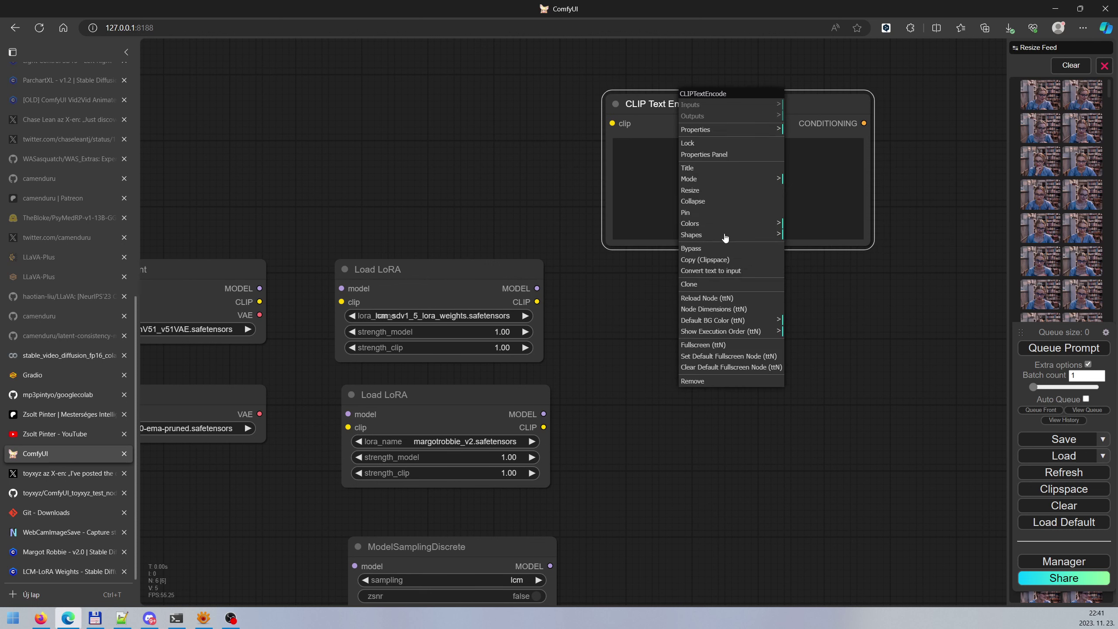
click(698, 225)
click(819, 260)
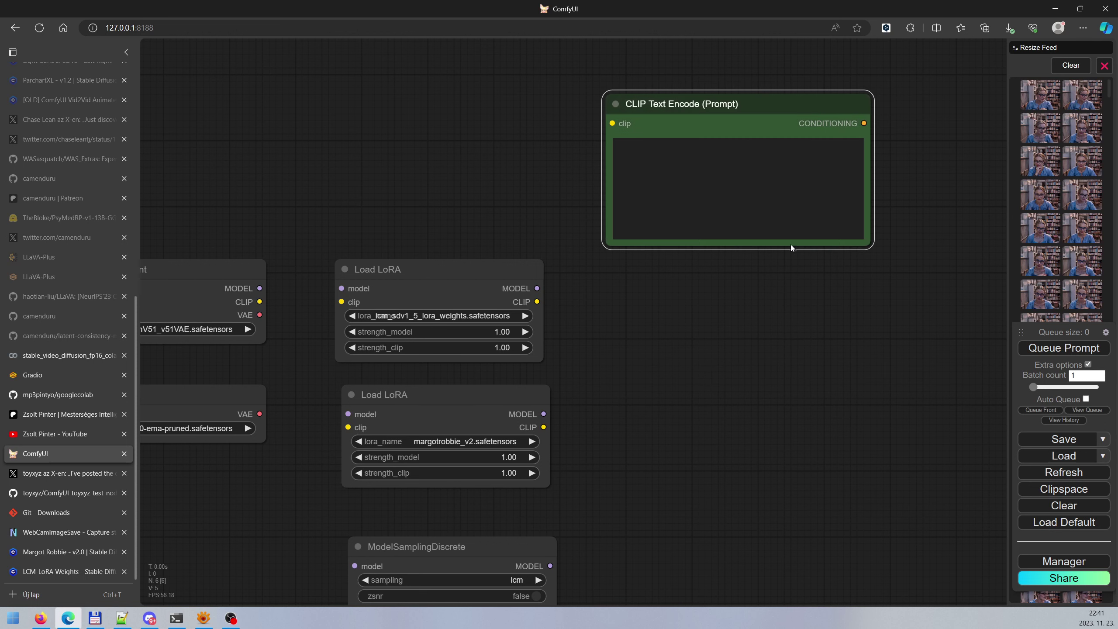
Add a second CLIP Text Encode (Prompt) node below the green one and colour it red.
double_click(621, 285)
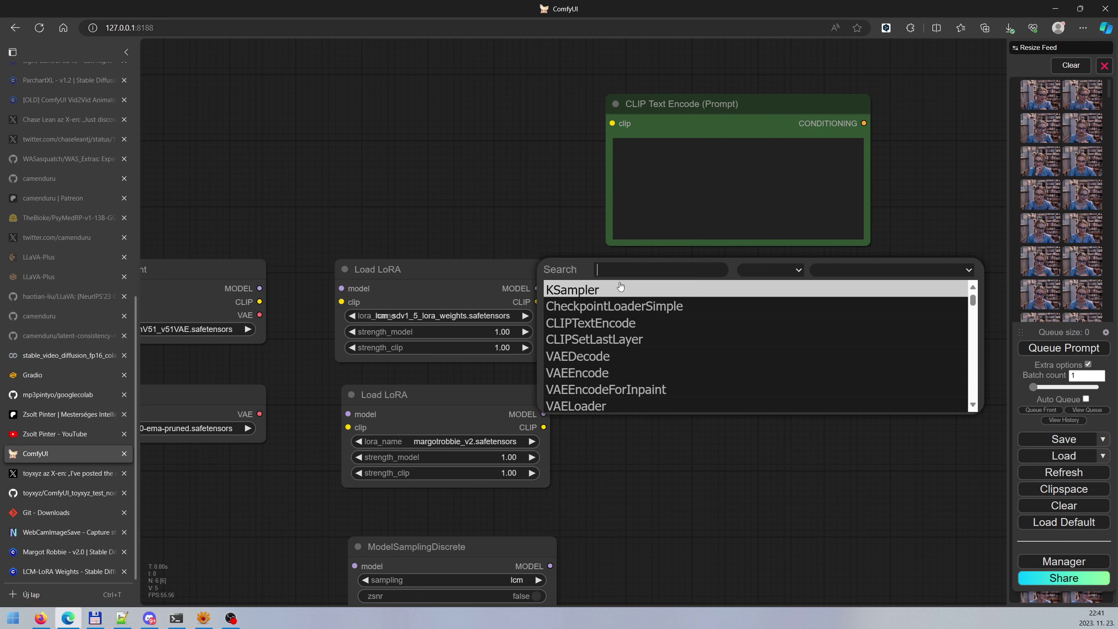
click(633, 328)
click(686, 303)
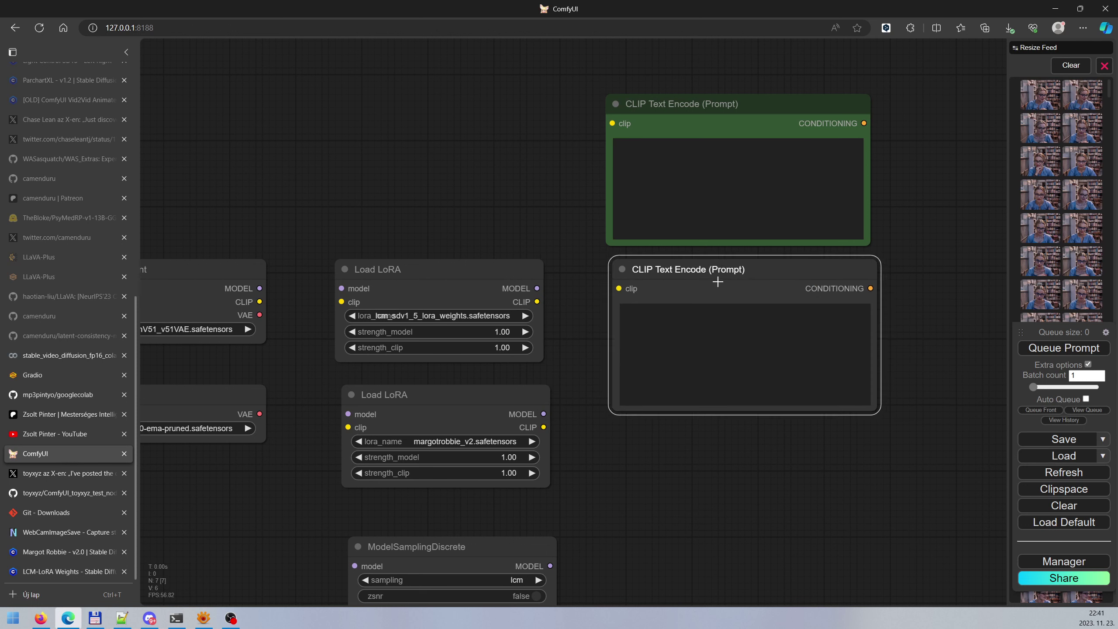
right_click(736, 270)
click(813, 399)
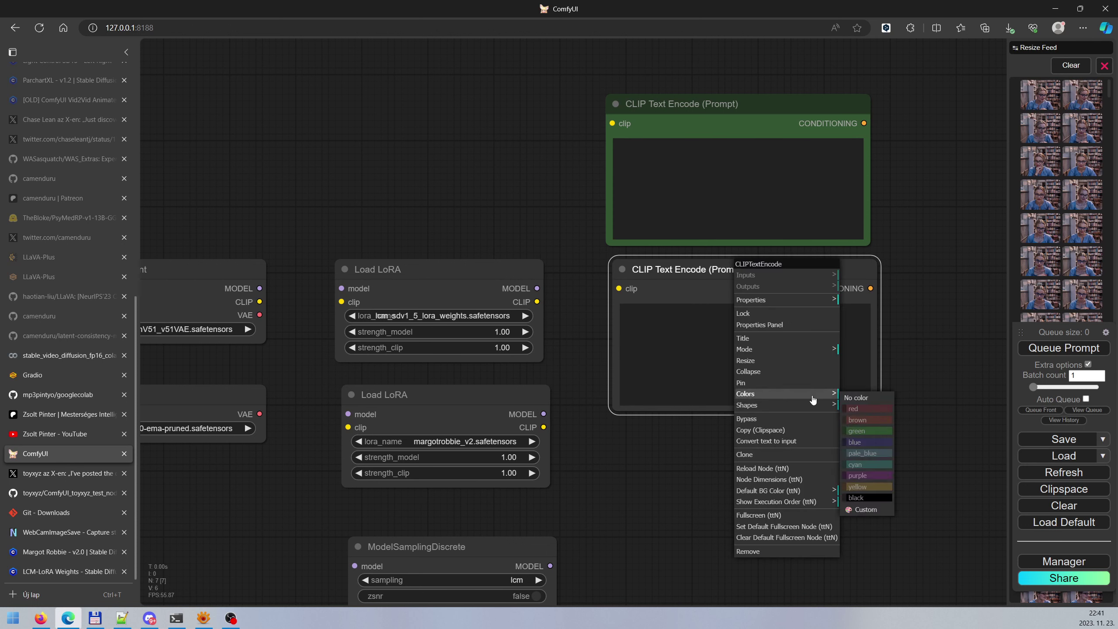
click(869, 410)
click(814, 460)
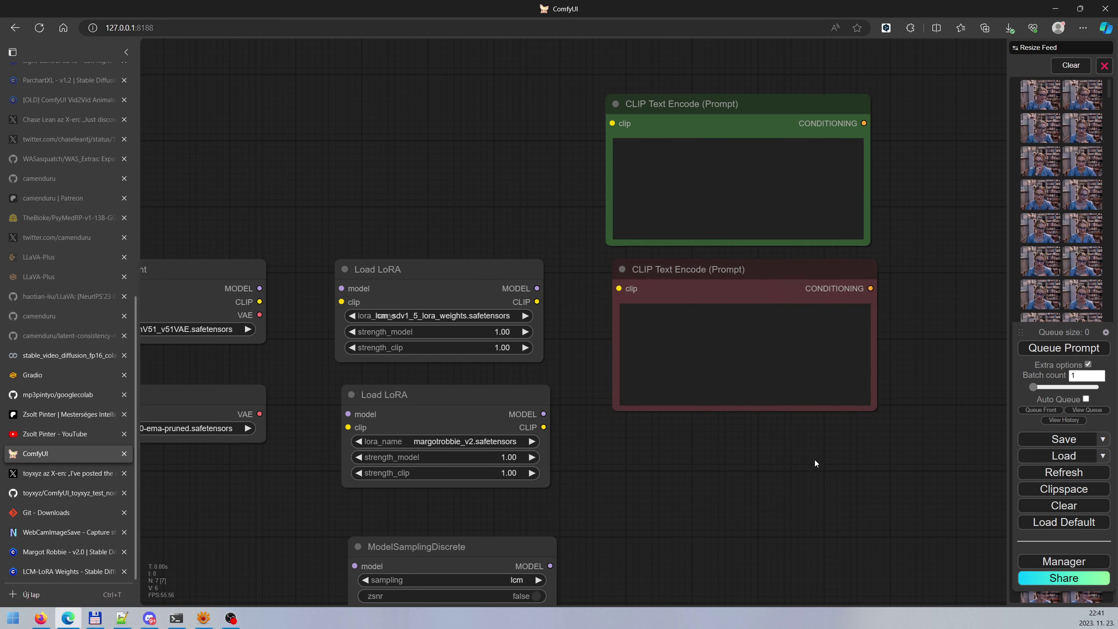
drag(797, 482, 842, 411)
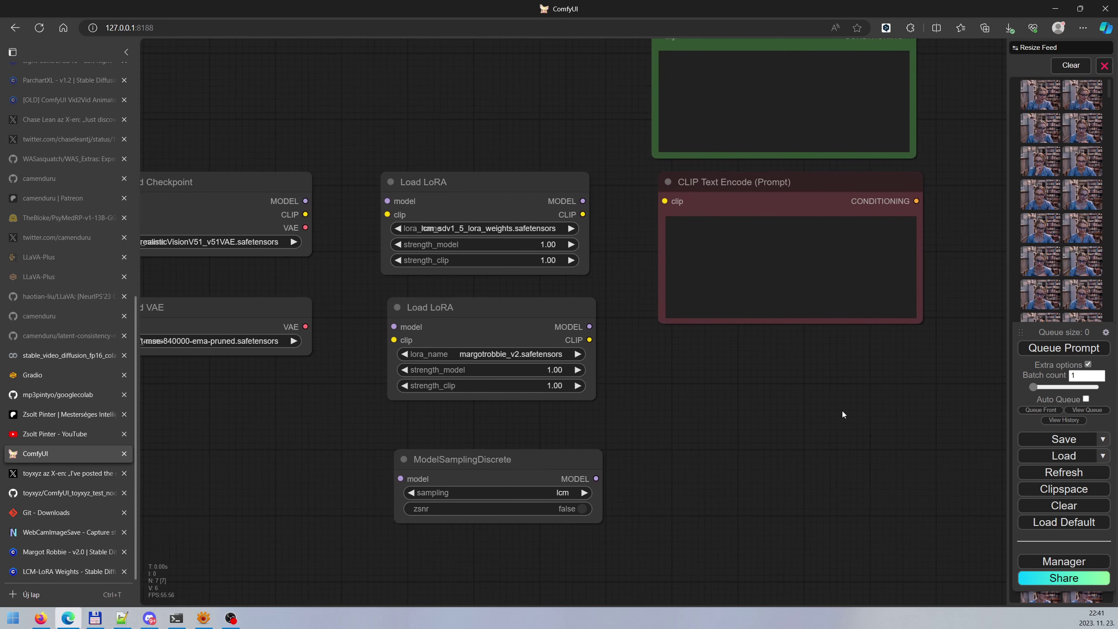
scroll(793, 439, down, 4)
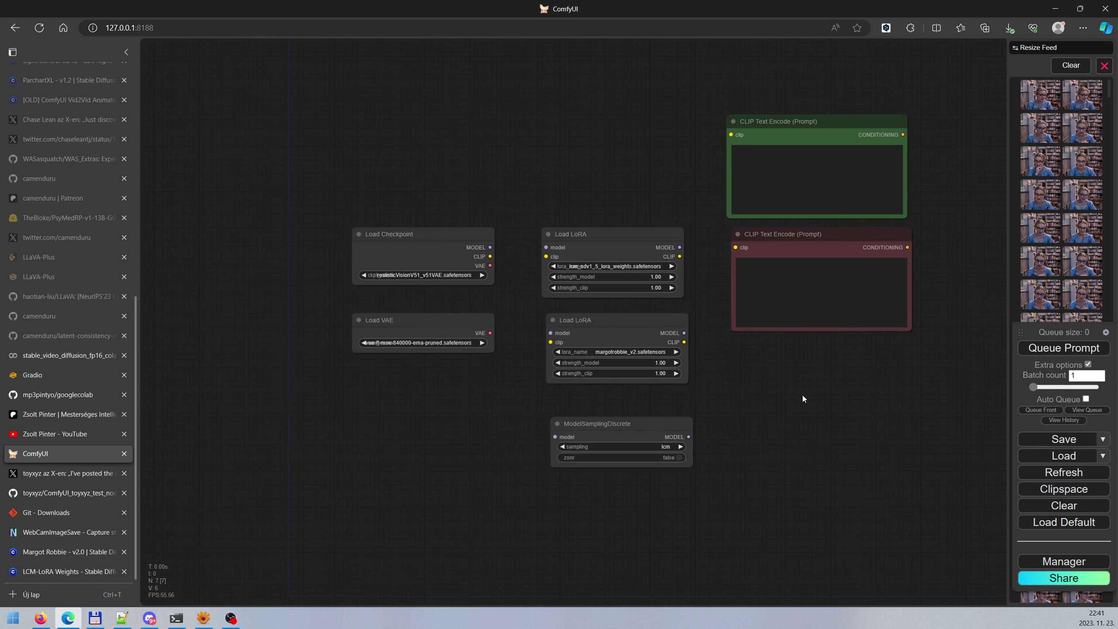
drag(774, 386, 772, 356)
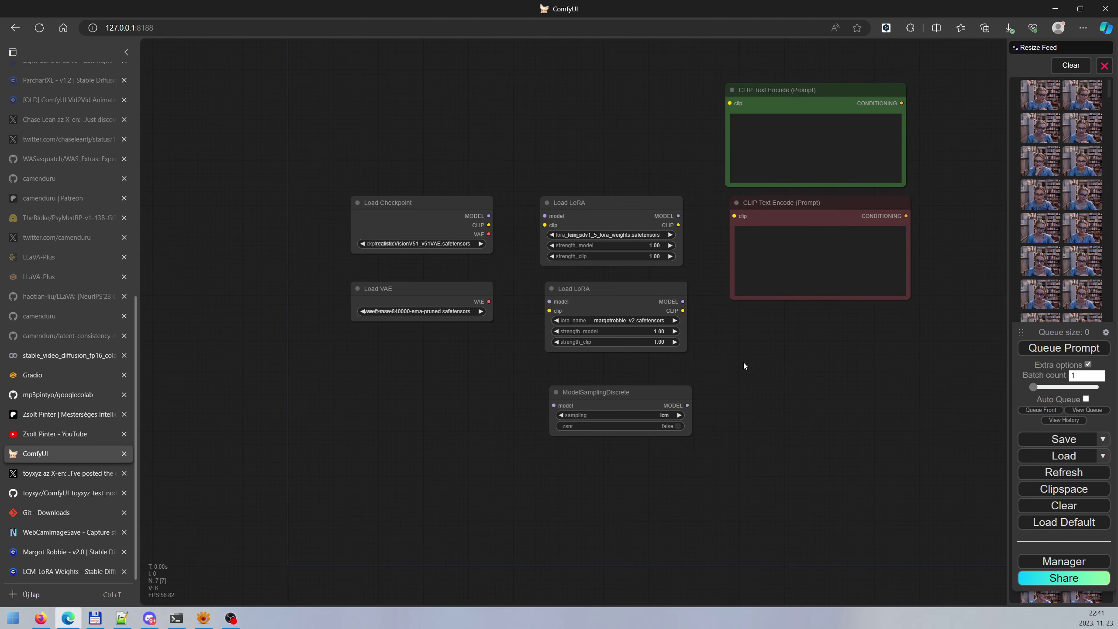
Add a Load Webcam Image node (LoadWebcamImage) below the Load VAE node.
double_click(408, 467)
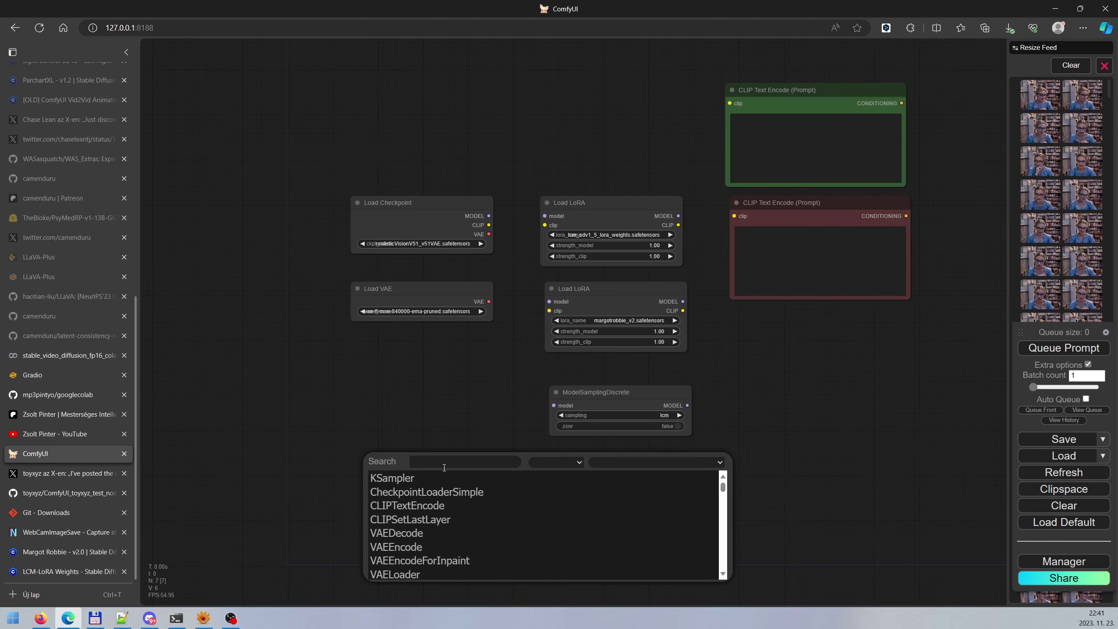
text(load w)
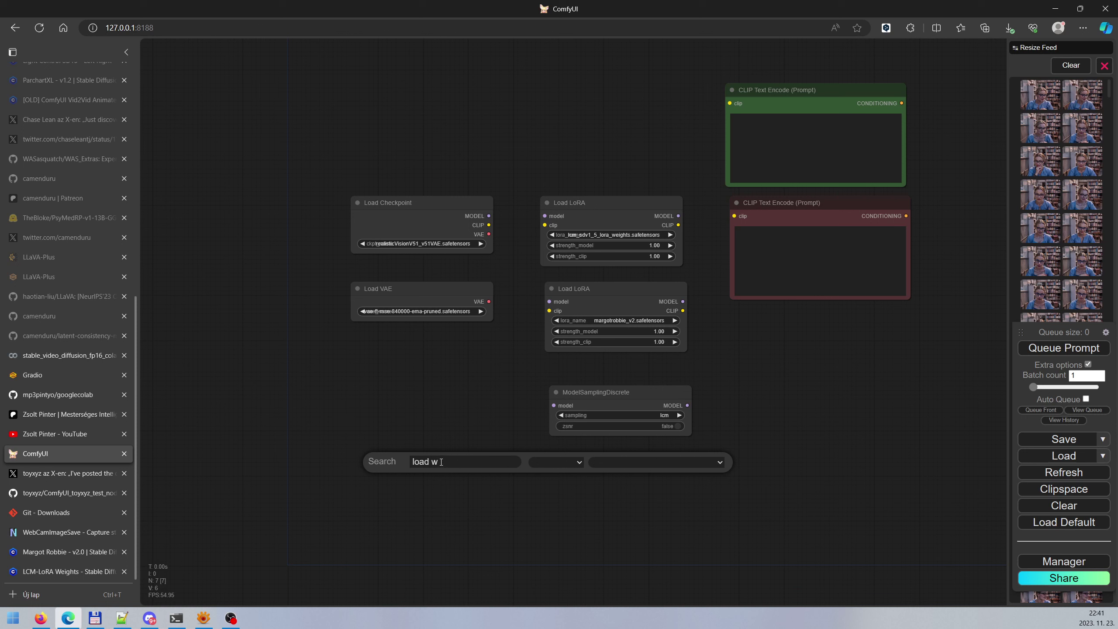
key(BackSpace)
key(BackSpace)
key(BackSpace)
key(BackSpace)
key(BackSpace)
key(BackSpace)
text(web)
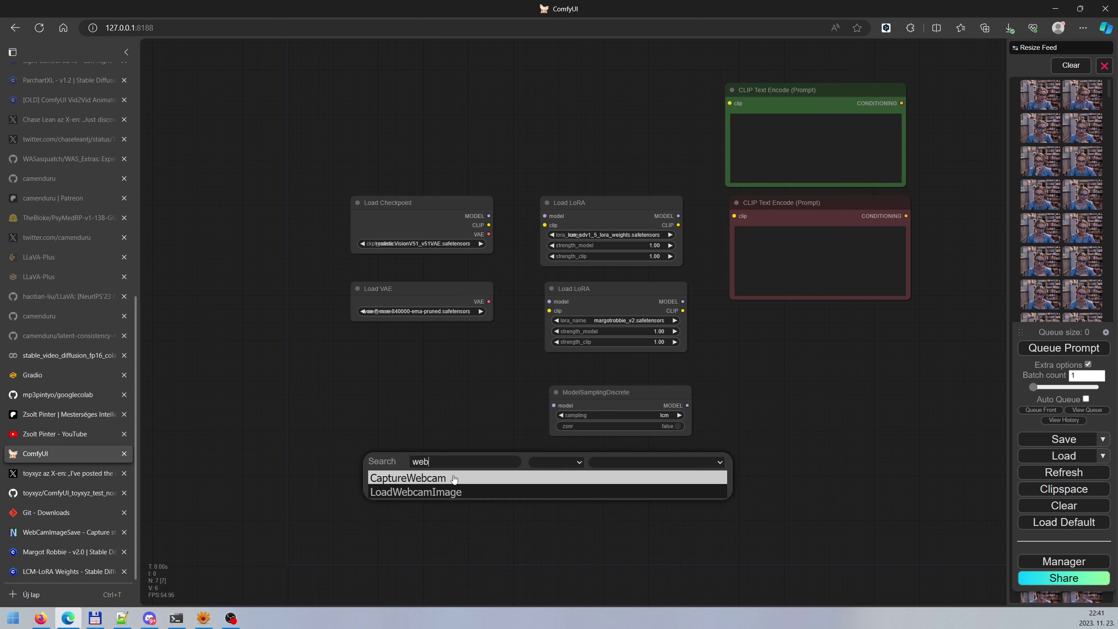
text(c)
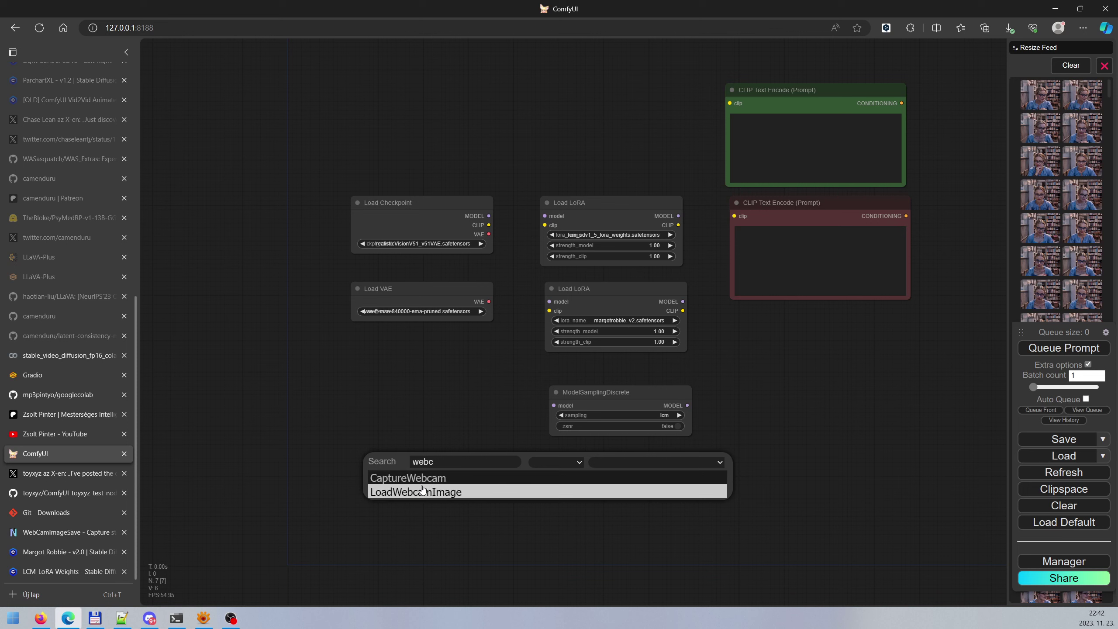
click(474, 492)
click(455, 460)
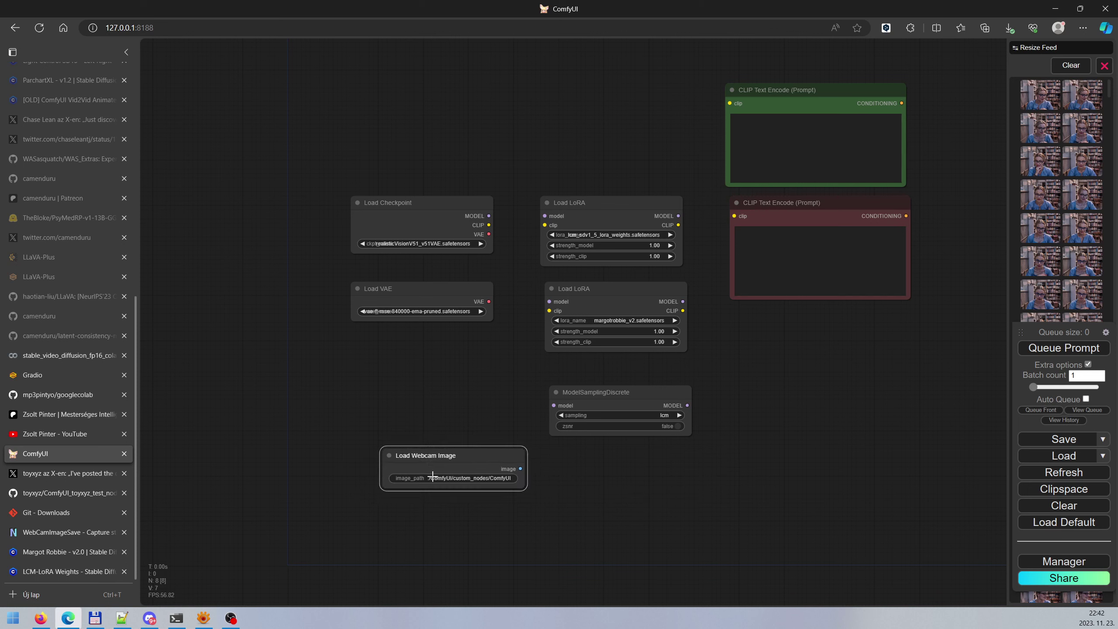
Open the Load Webcam Image node's image_path value for editing and check the file name at the end of the path.
scroll(465, 494, up, 10)
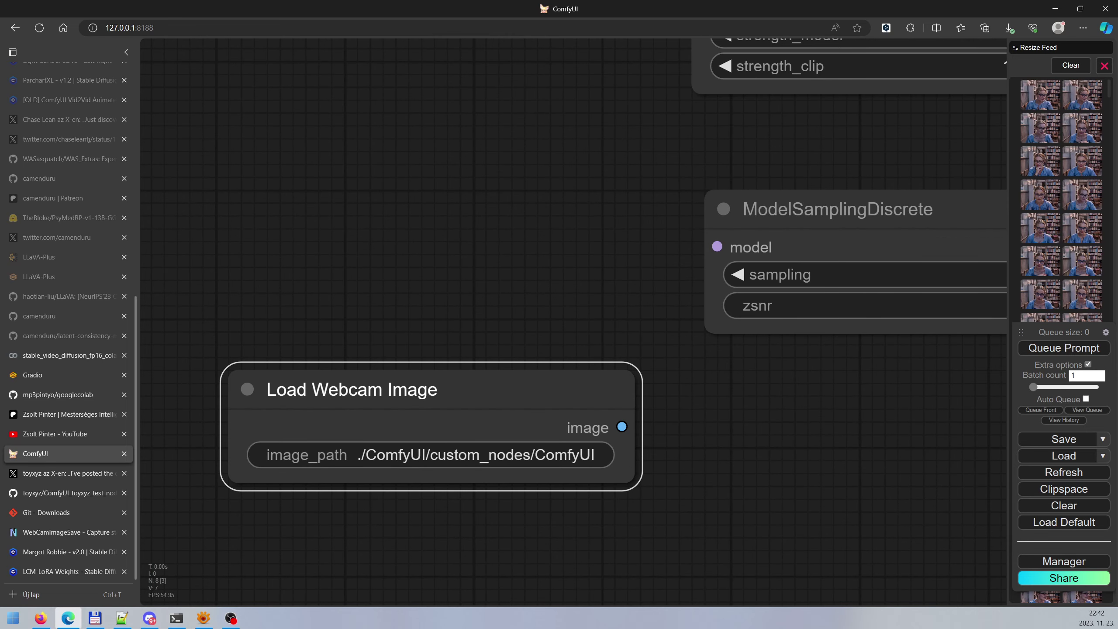
click(563, 463)
click(687, 461)
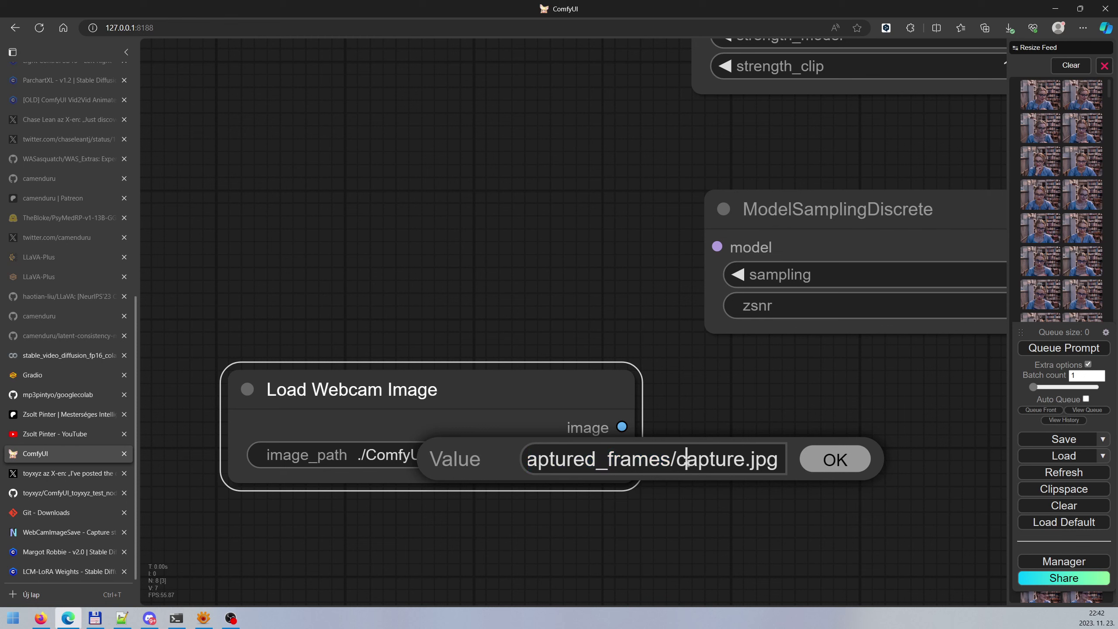
Switch to Total Commander and go to the d:\AI\ComfyUI\custom_nodes folder.
click(94, 618)
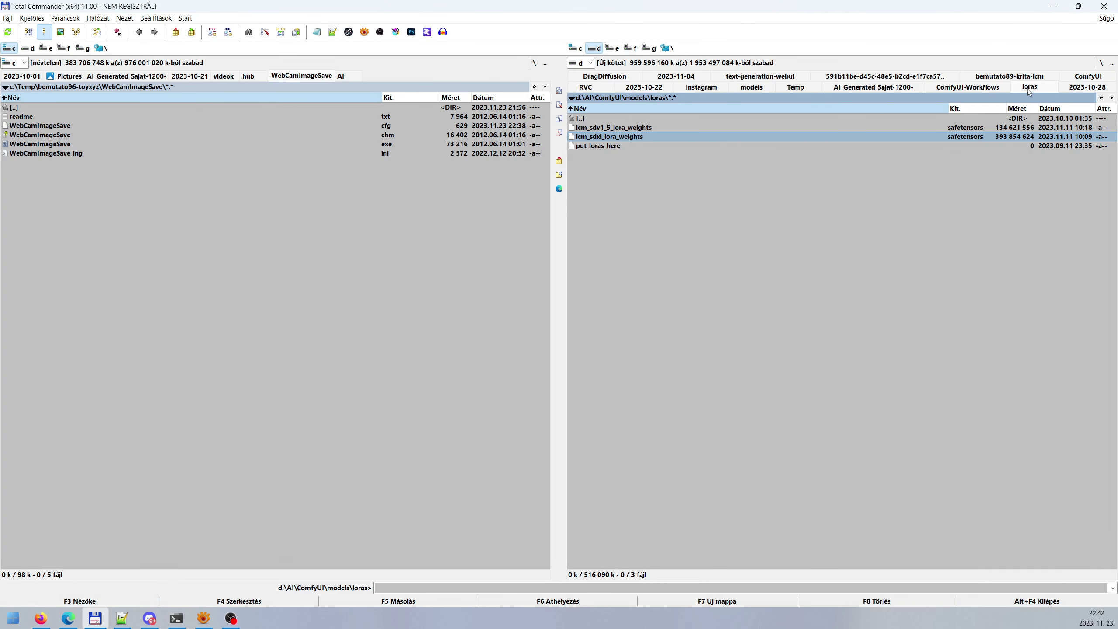
click(953, 87)
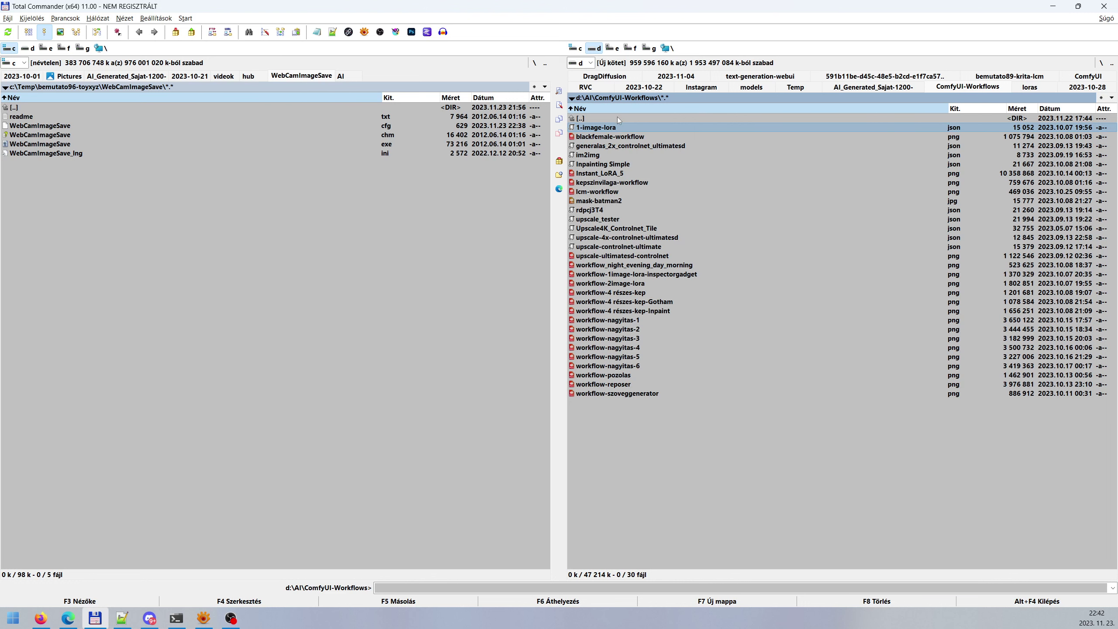
click(1026, 88)
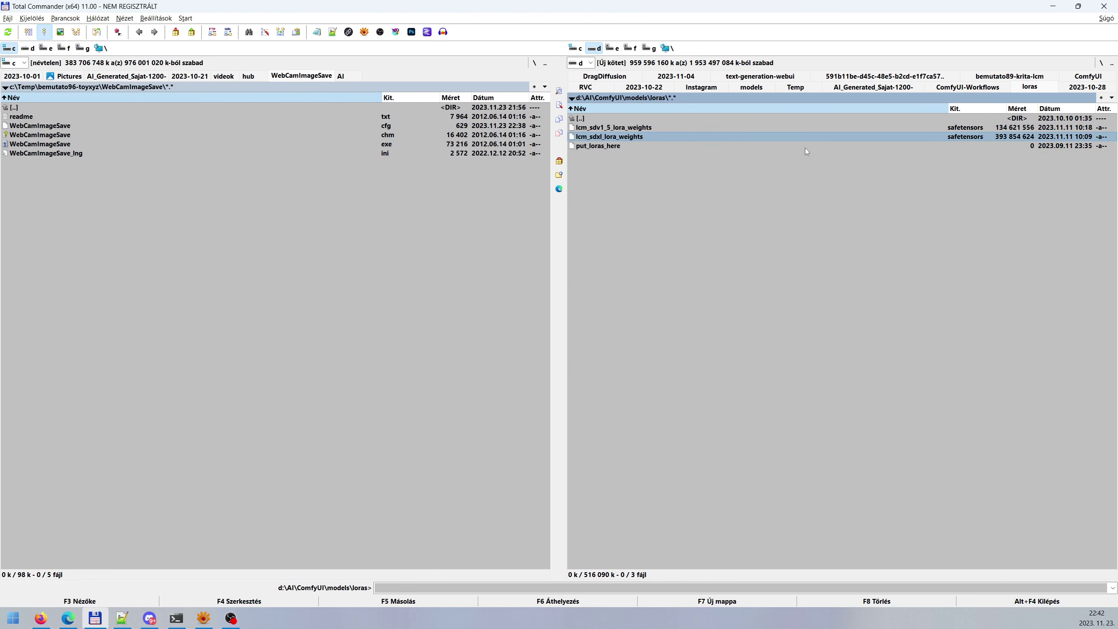
key(BackSpace)
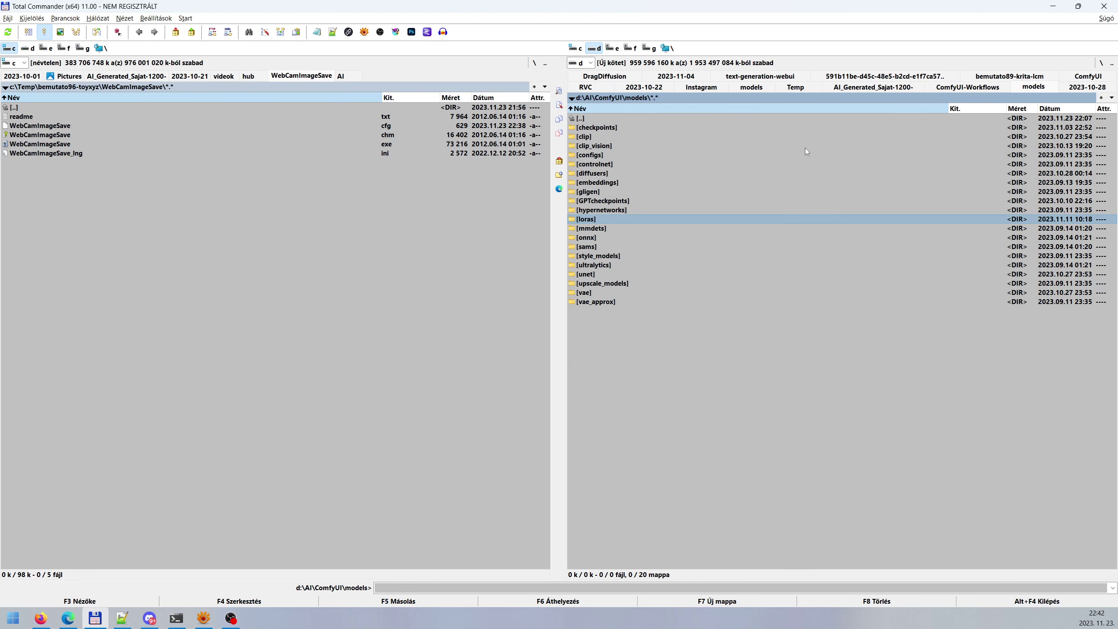
key(Up)
key(Up)
key(BackSpace)
key(Up)
key(Up)
key(Return)
Open the ComfyUI_toyxyz_test_nodes folder inside custom_nodes.
key(Down)
key(Down)
key(Down)
key(Down)
key(Down)
key(Down)
key(Down)
key(Down)
key(Down)
key(Down)
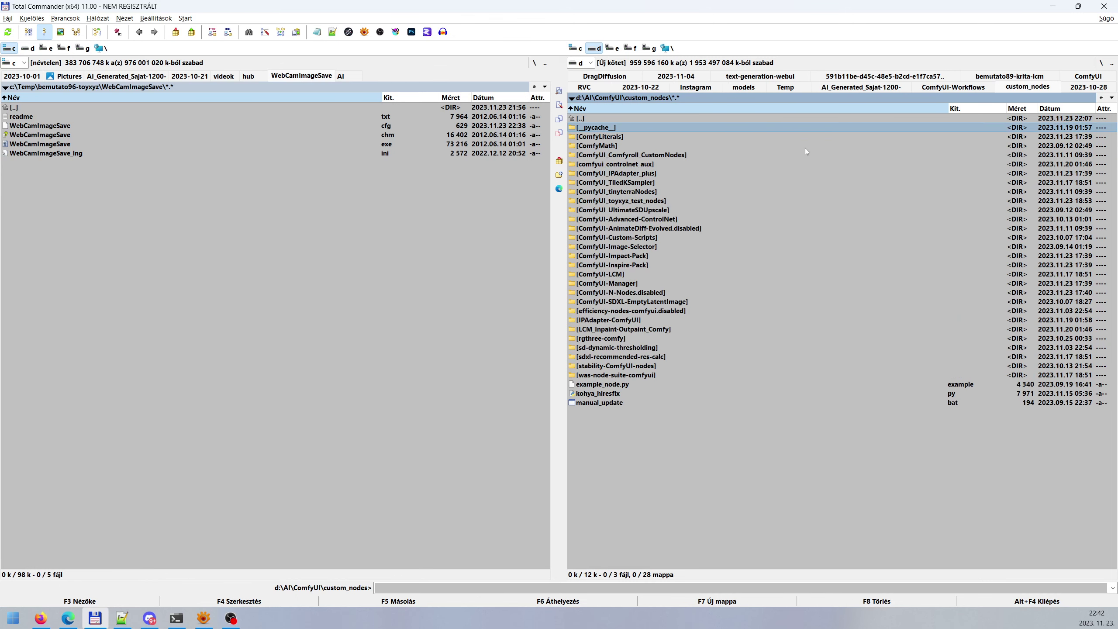
key(Up)
key(Return)
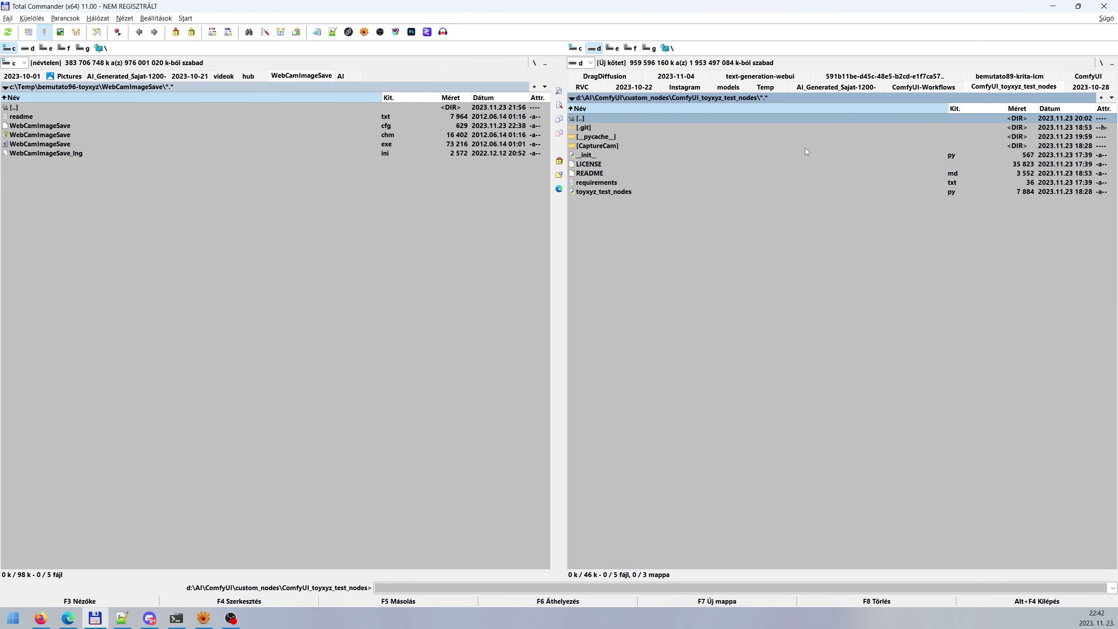
Open the CaptureCam\captured_frames subfolder and select the capture.jpg file.
key(Down)
key(Down)
key(Return)
key(Down)
key(Down)
key(Return)
key(Down)
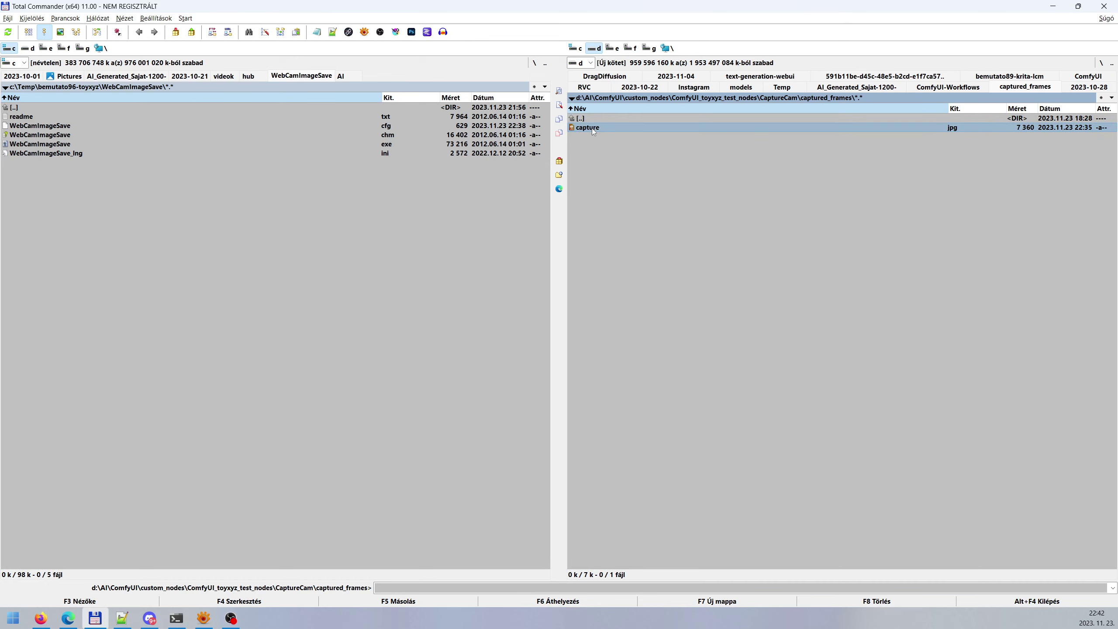
Copy the full path of the captured_frames folder.
click(875, 98)
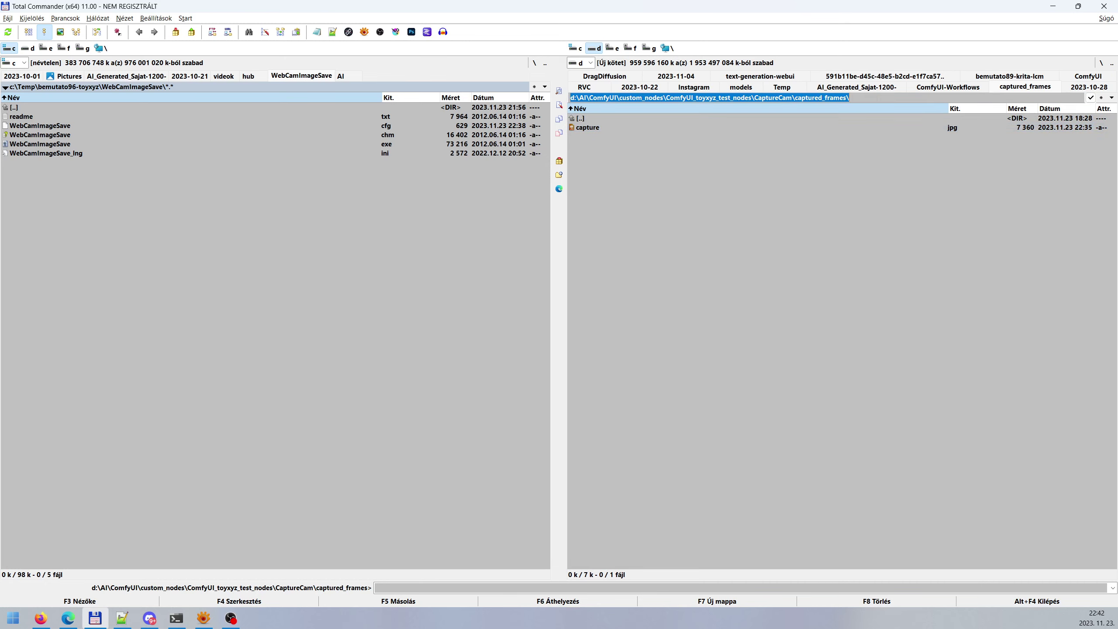
key(ctrl+c)
key(Escape)
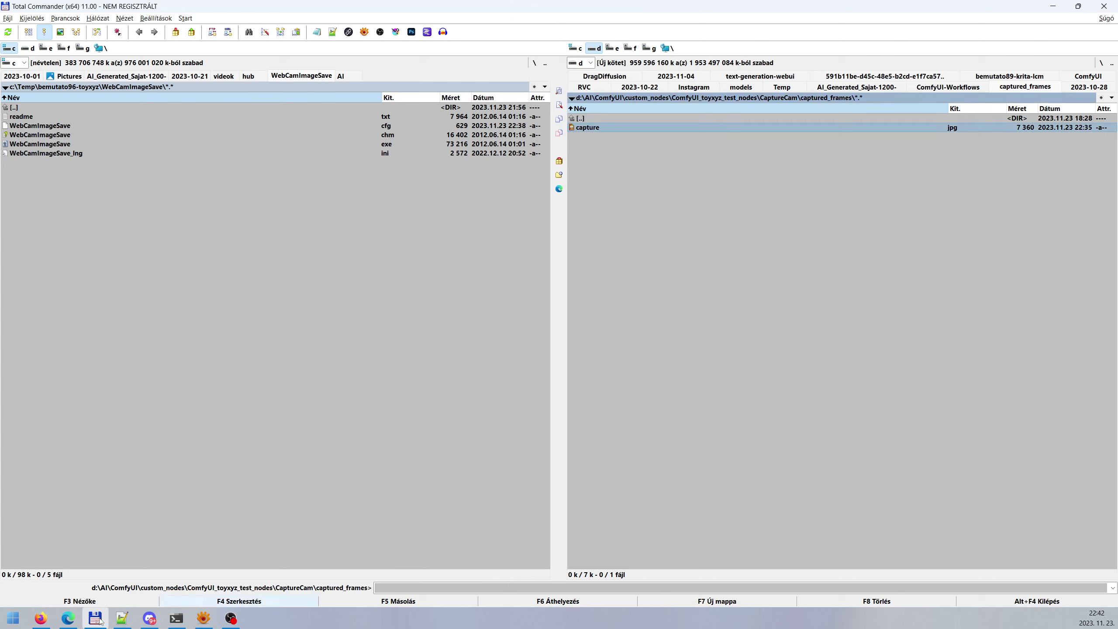
Back in ComfyUI, replace the folder part of image_path before capture.jpg with the copied captured_frames path and apply it.
click(67, 618)
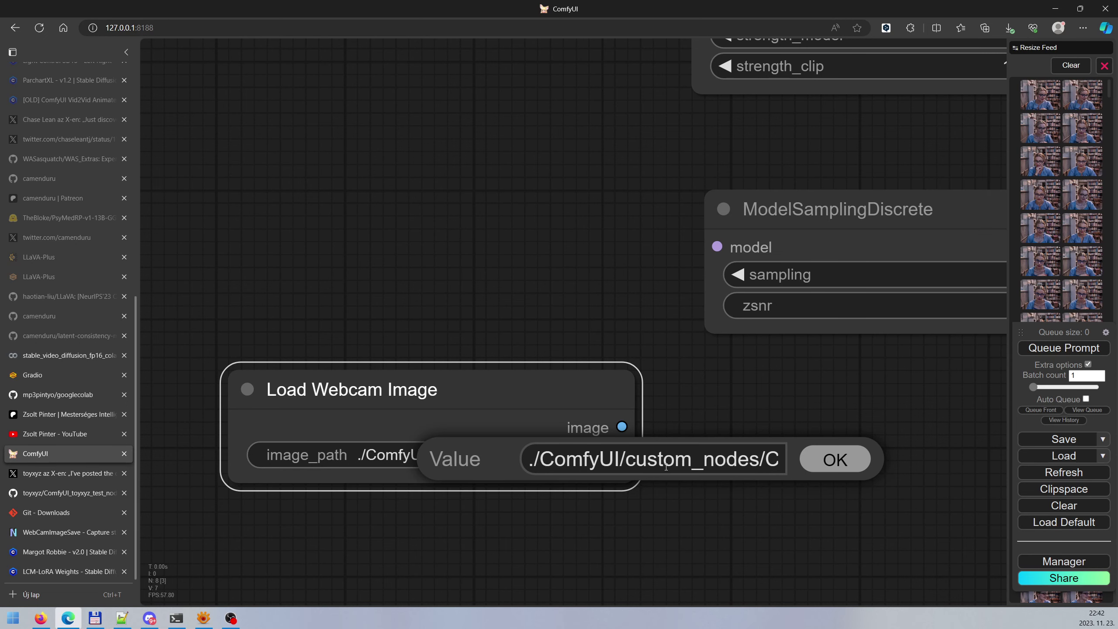
key(ctrl+a)
click(710, 461)
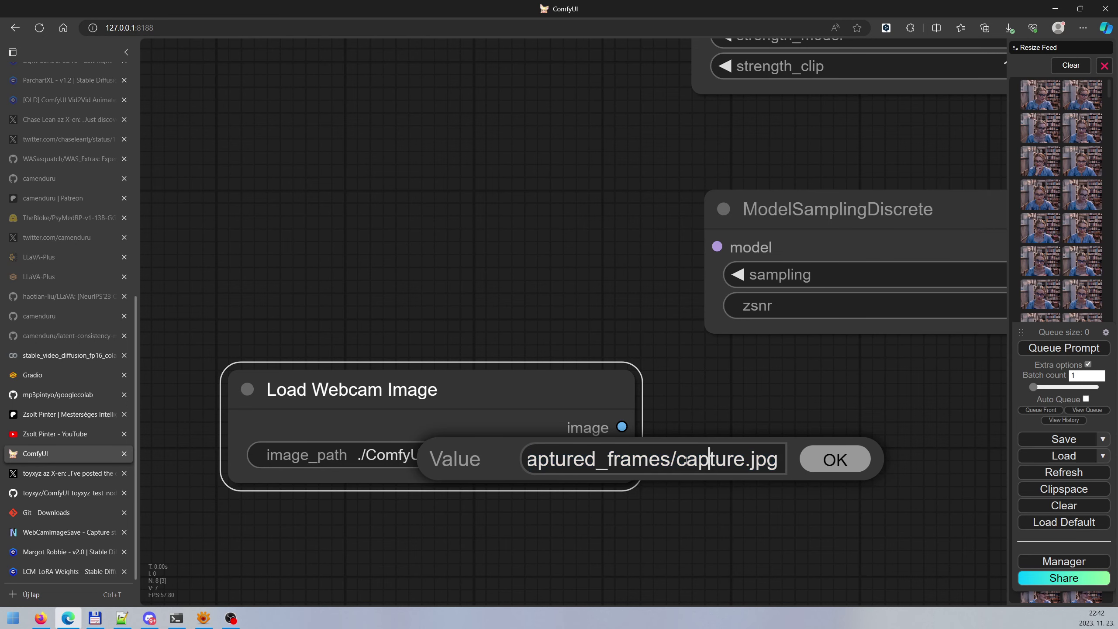
click(677, 460)
key(shift+Home)
key(ctrl+v)
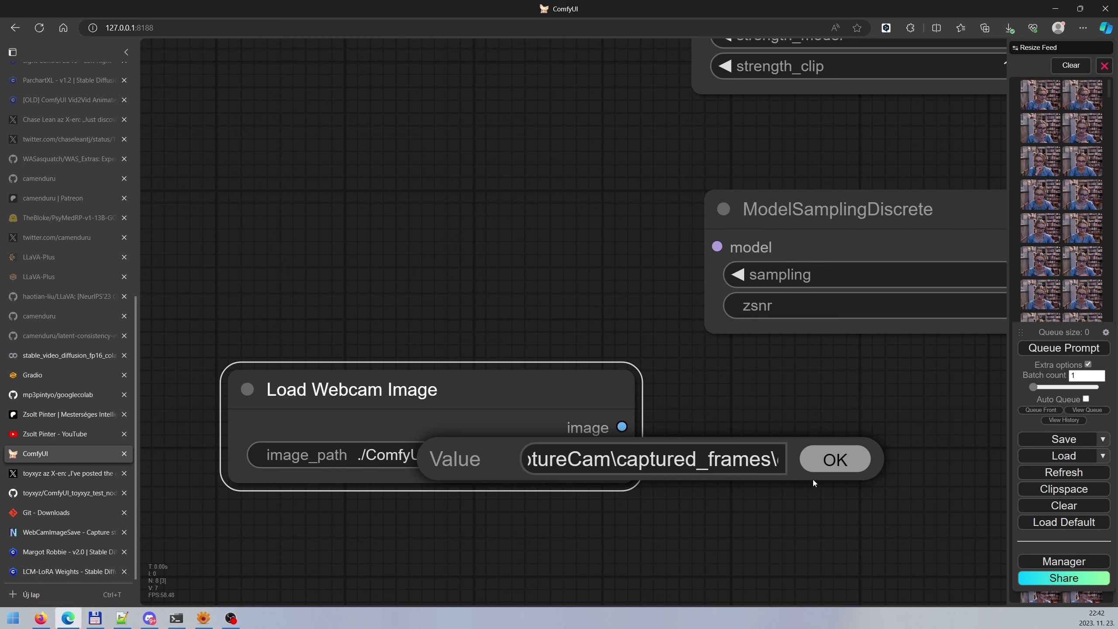
click(837, 459)
Connect the MODEL output from Load Checkpoint through the first and second Load LoRA nodes to ModelSamplingDiscrete.
scroll(817, 417, down, 4)
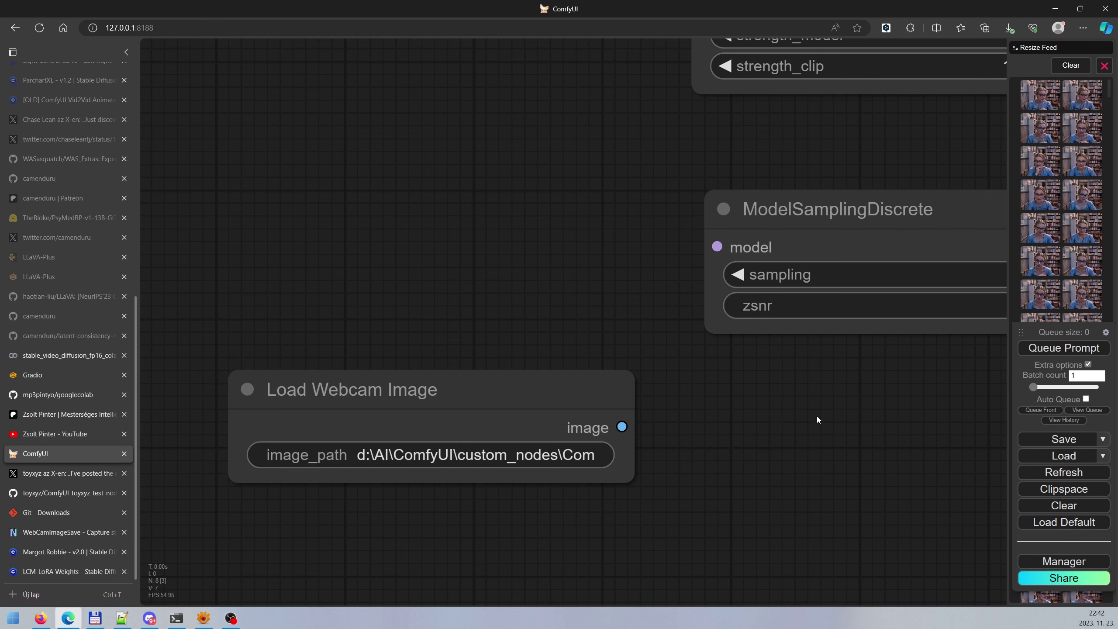
scroll(902, 440, down, 6)
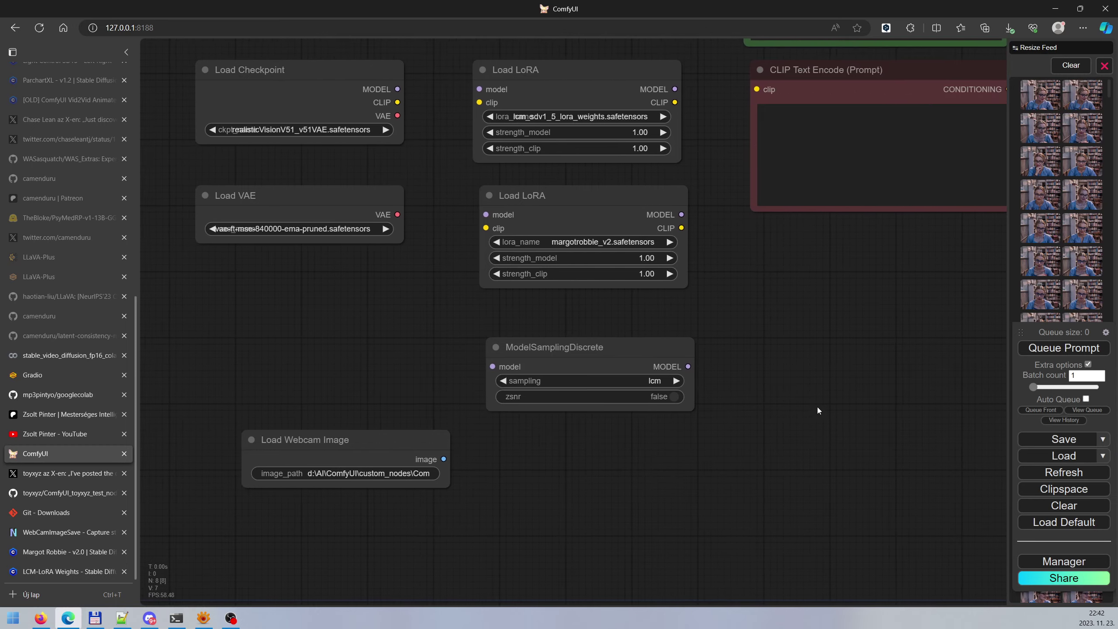
drag(864, 379, 777, 400)
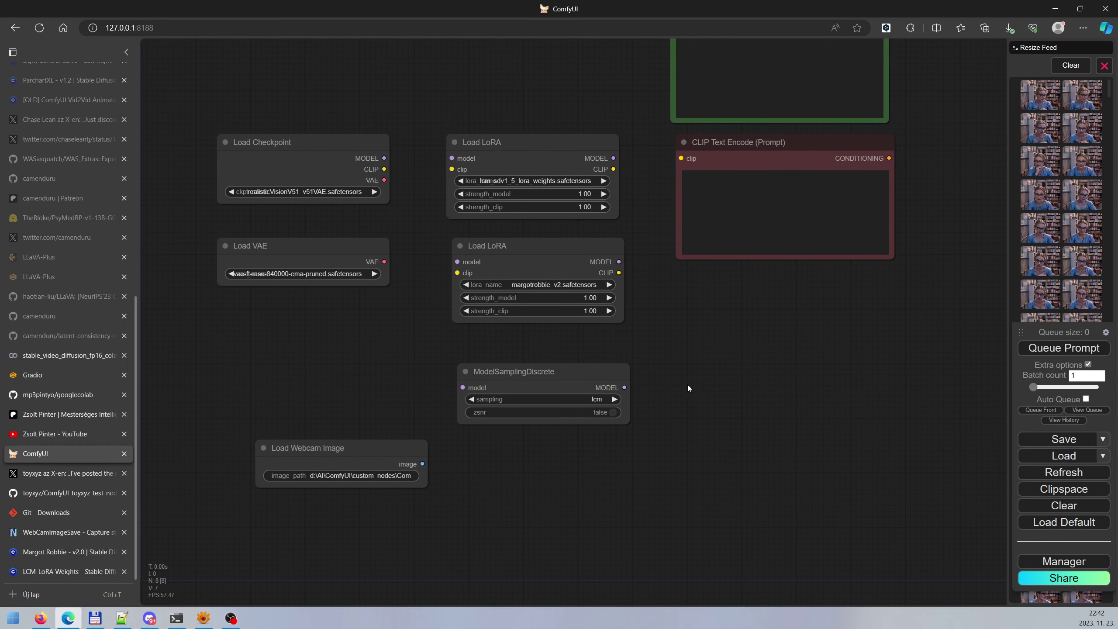
drag(703, 320, 728, 376)
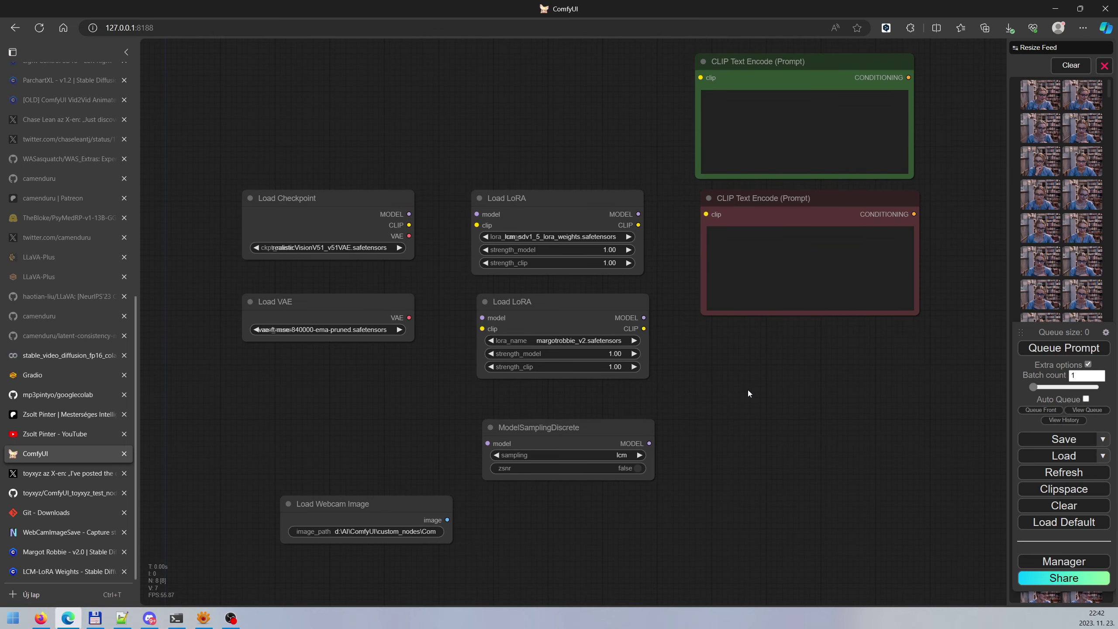
scroll(422, 218, up, 4)
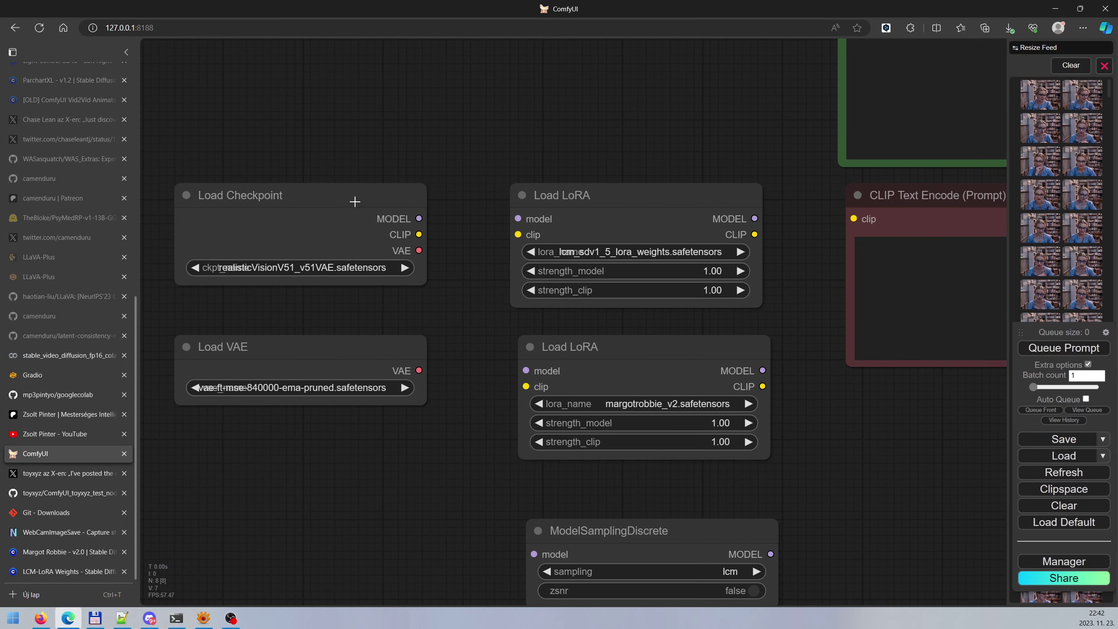
drag(419, 219, 518, 219)
drag(754, 218, 537, 365)
drag(840, 460, 814, 340)
drag(765, 263, 532, 446)
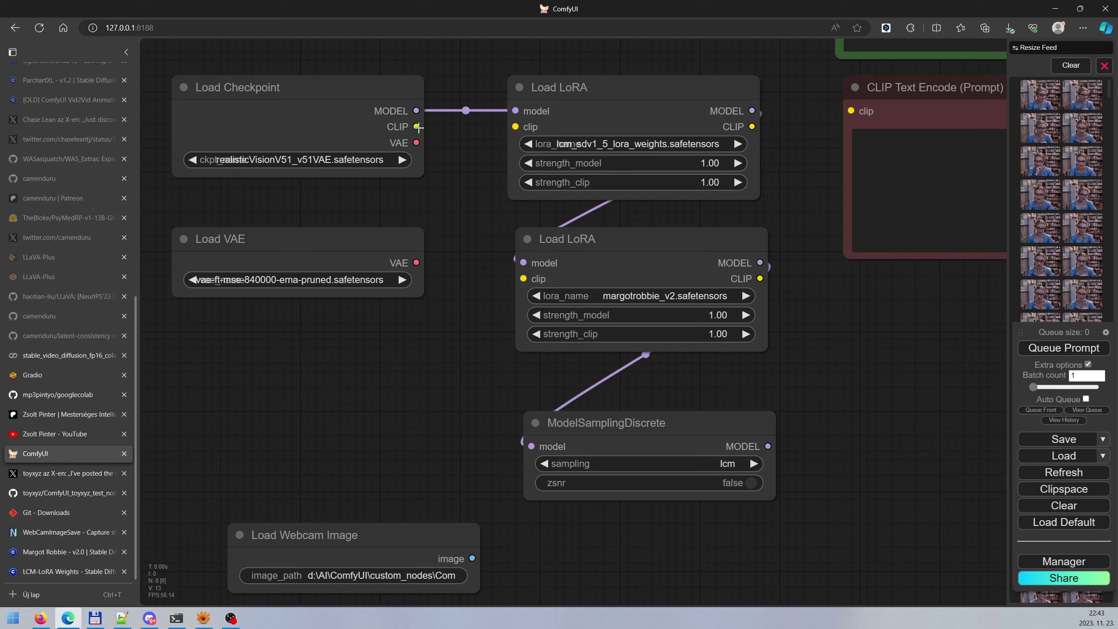
Link the checkpoint's CLIP through the first Load LoRA to the second, and connect it directly to both CLIP Text Encode nodes.
drag(417, 126, 516, 127)
drag(752, 126, 735, 274)
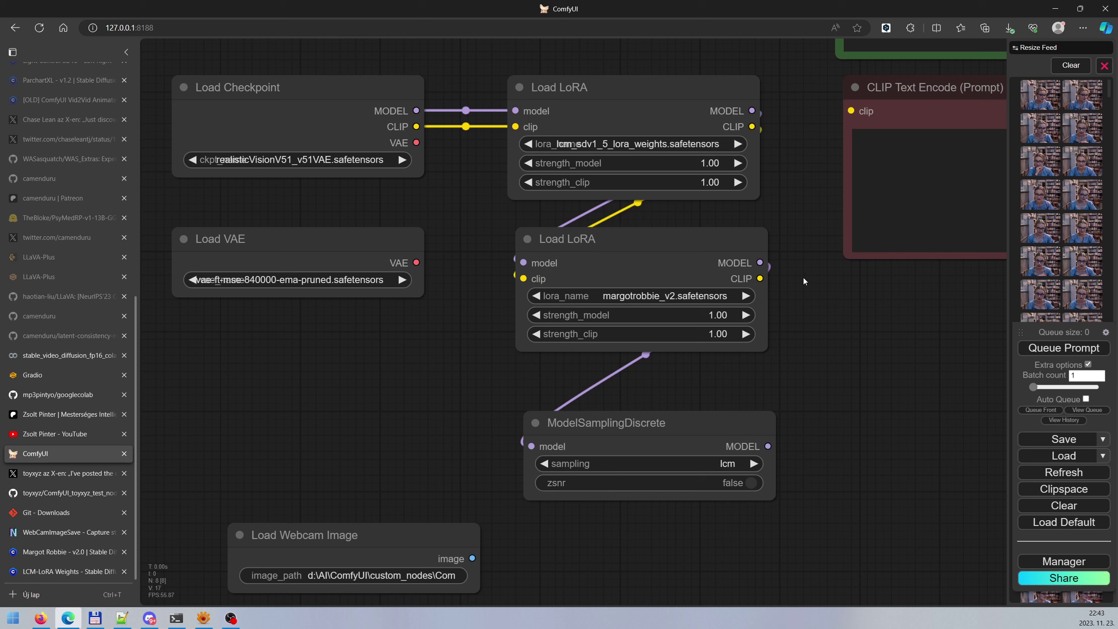
scroll(858, 328, down, 2)
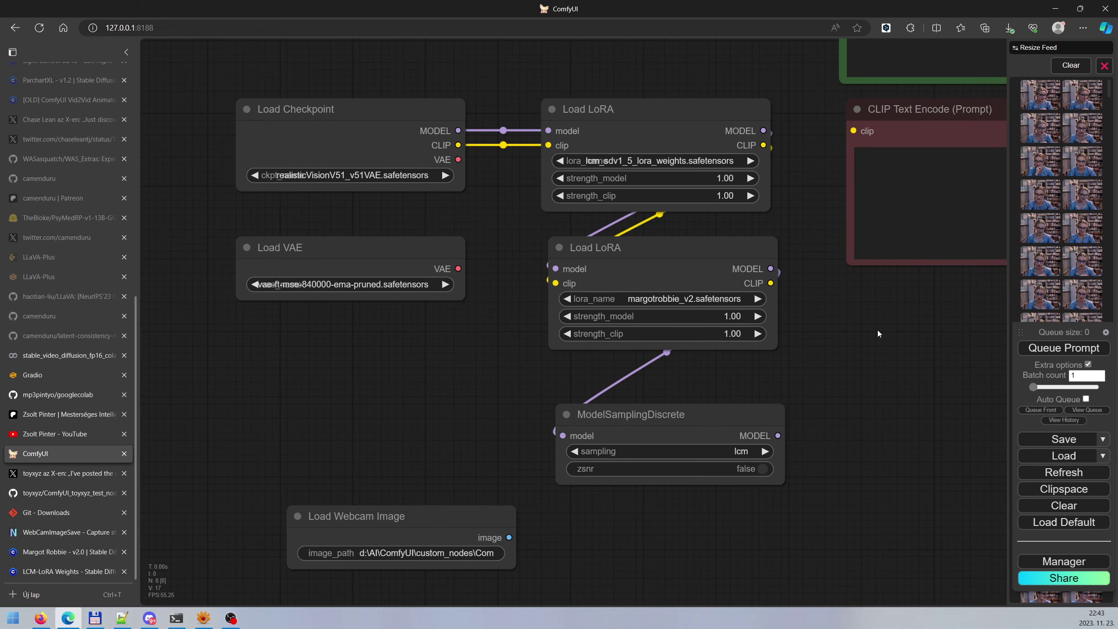
drag(927, 328, 795, 409)
drag(362, 246, 716, 67)
drag(362, 246, 722, 232)
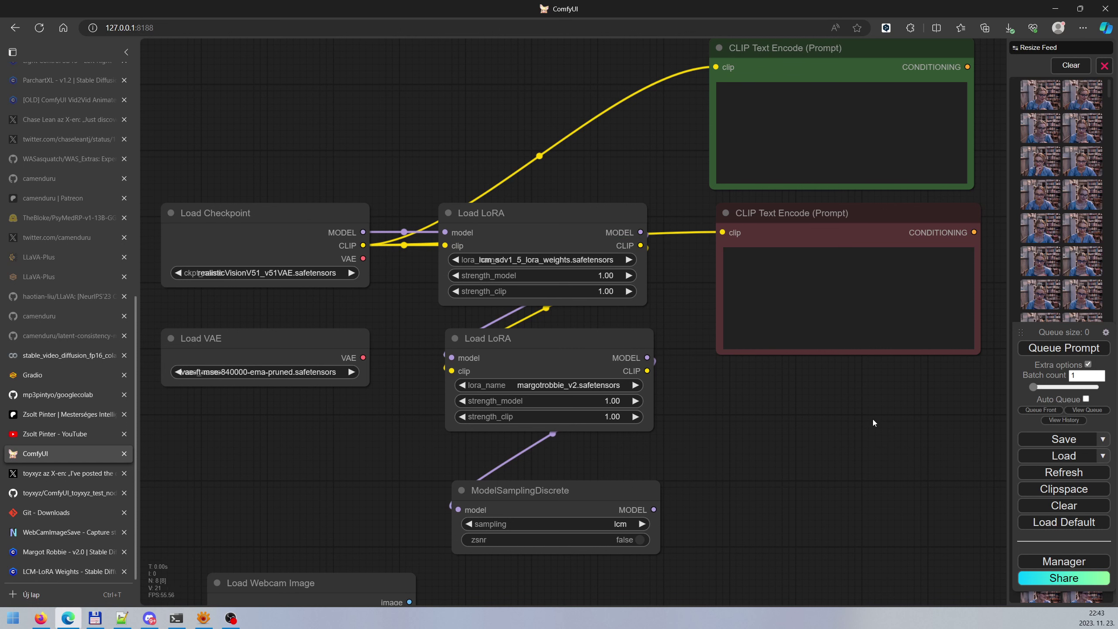
Add a KSampler node in the free space beyond the two prompt nodes.
drag(917, 420, 676, 443)
scroll(766, 430, down, 1)
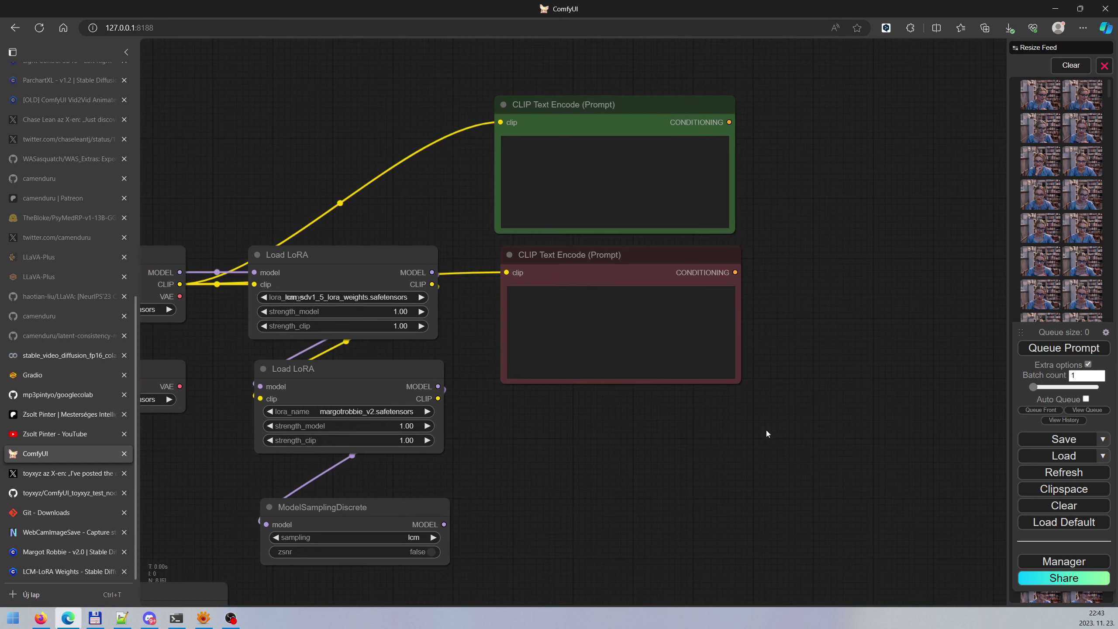
drag(812, 400, 649, 439)
double_click(669, 293)
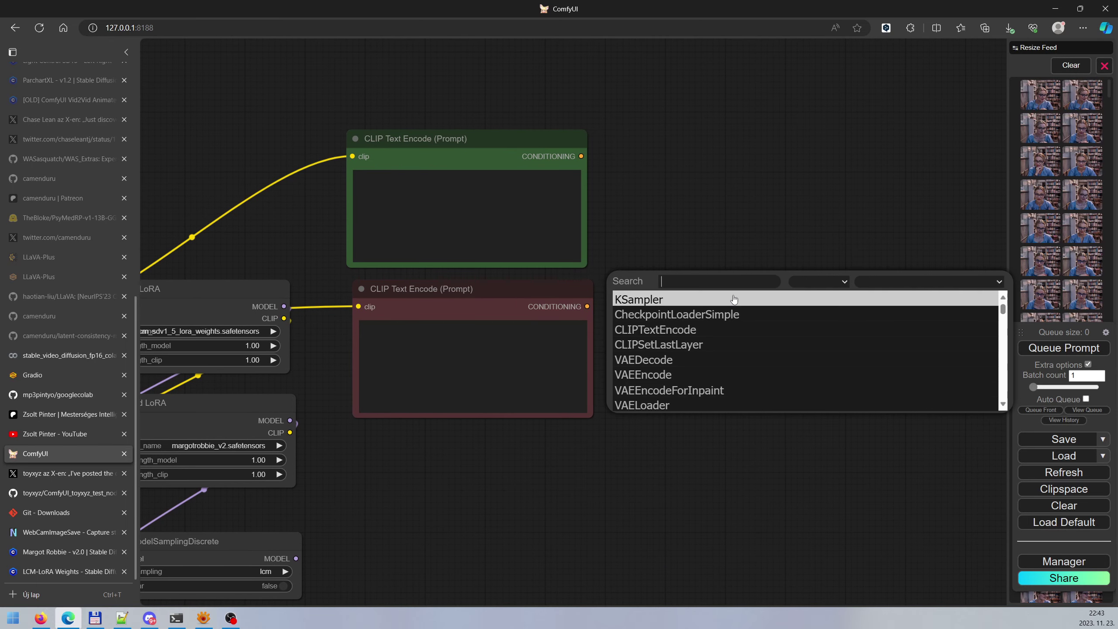
click(735, 301)
drag(723, 280, 716, 250)
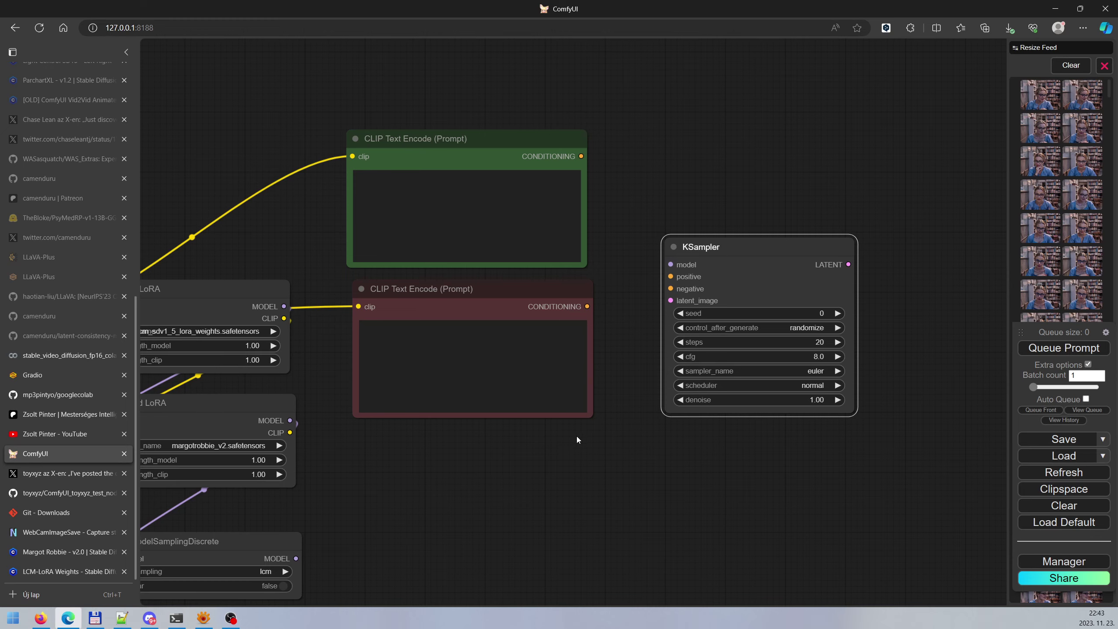
Connect ModelSamplingDiscrete to the KSampler's model input, the green prompt to positive and the red prompt to negative.
drag(577, 436, 667, 394)
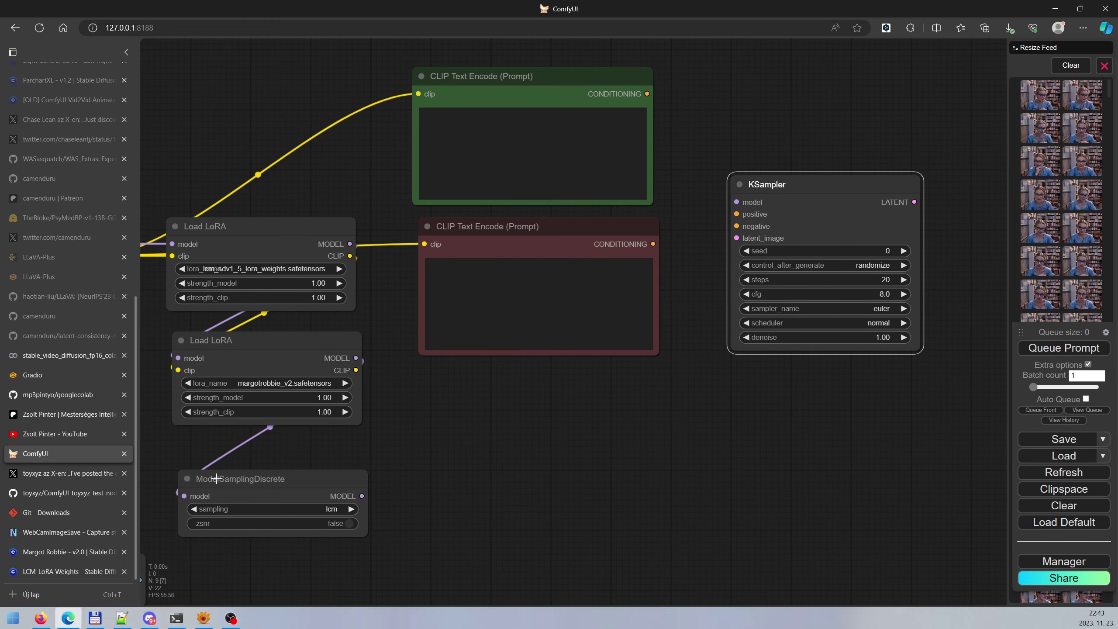
drag(364, 495, 736, 202)
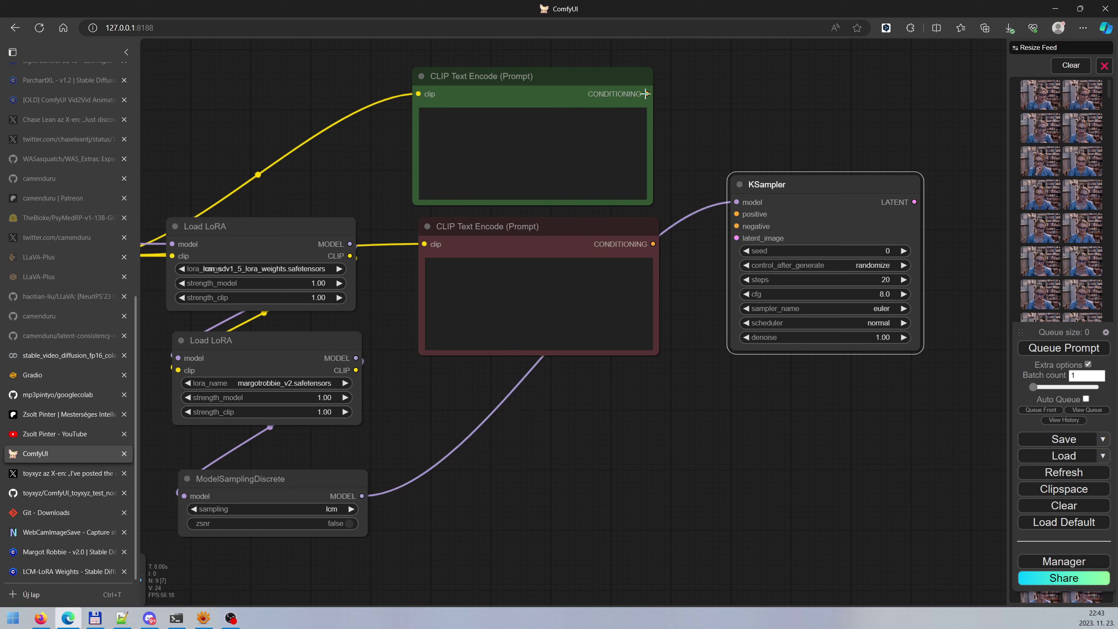
drag(647, 94, 736, 214)
drag(652, 244, 737, 225)
drag(593, 450, 649, 384)
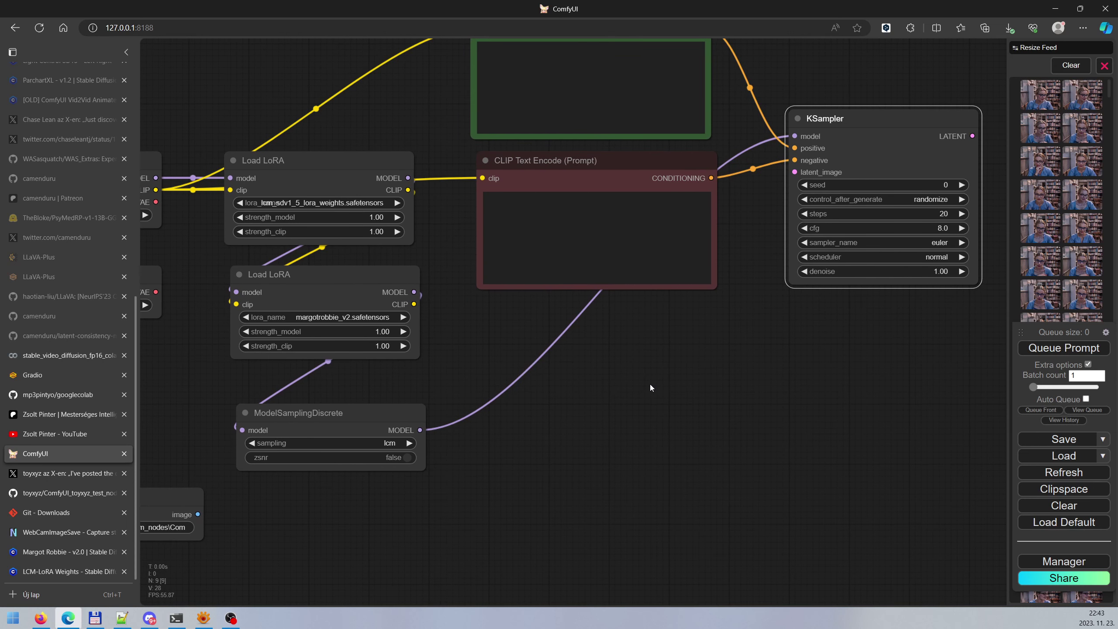
drag(650, 384, 671, 363)
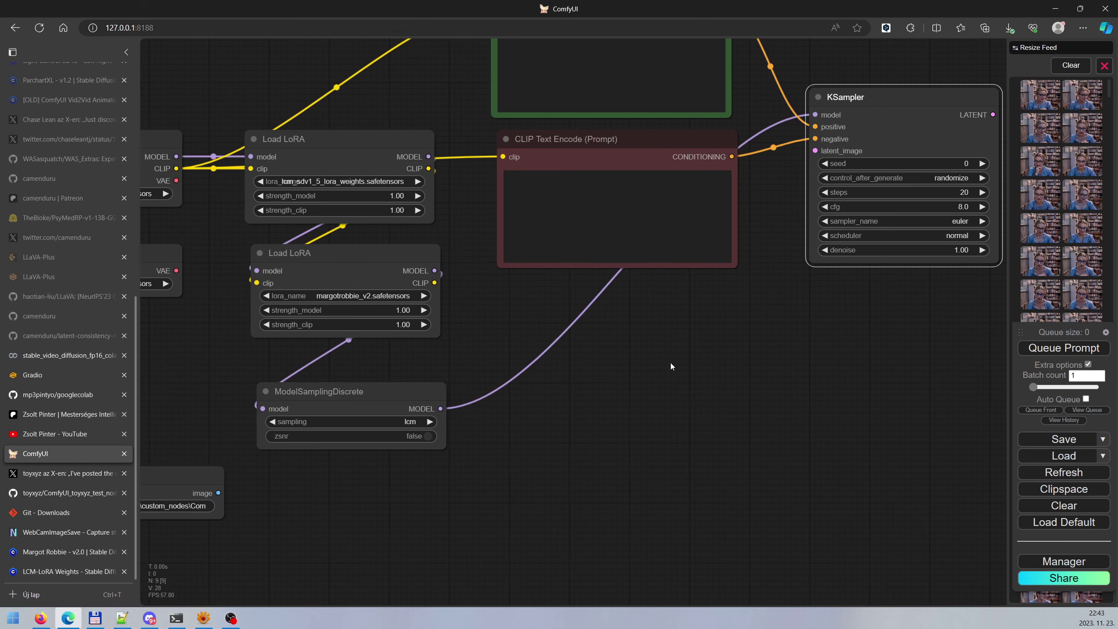
Add a VAE Encode node and place it in the free space beneath the red prompt node.
drag(474, 461, 577, 429)
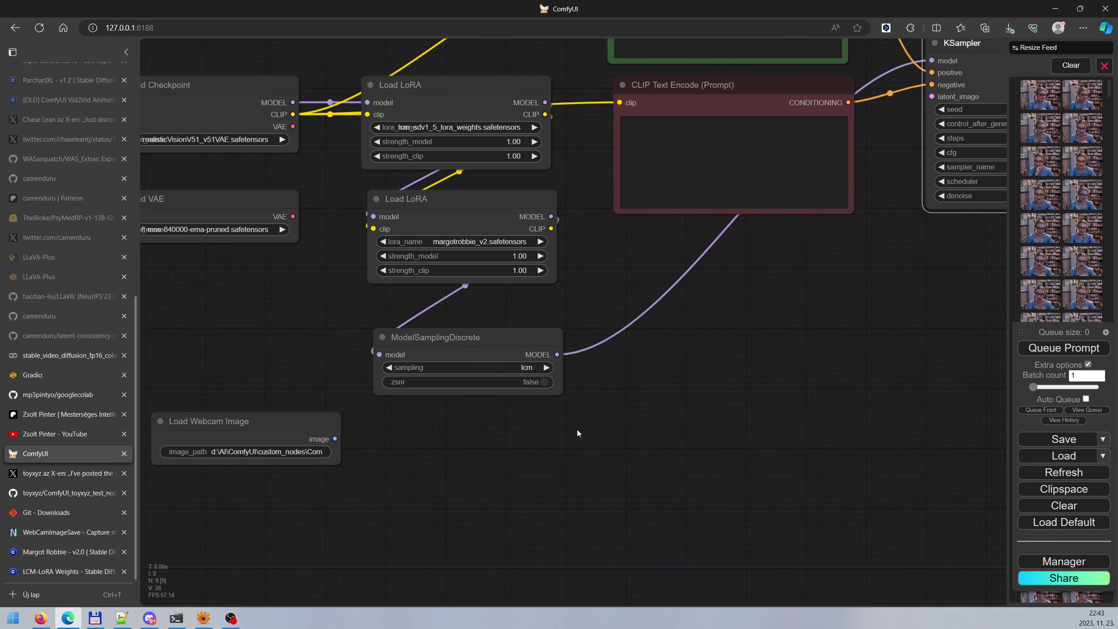
scroll(578, 430, down, 1)
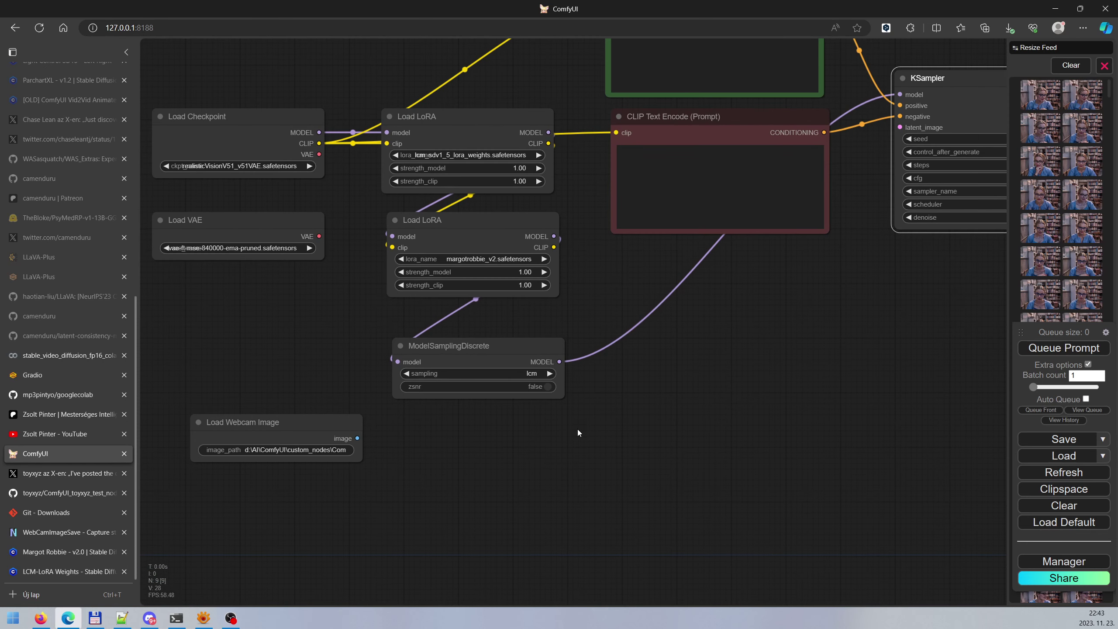
double_click(658, 413)
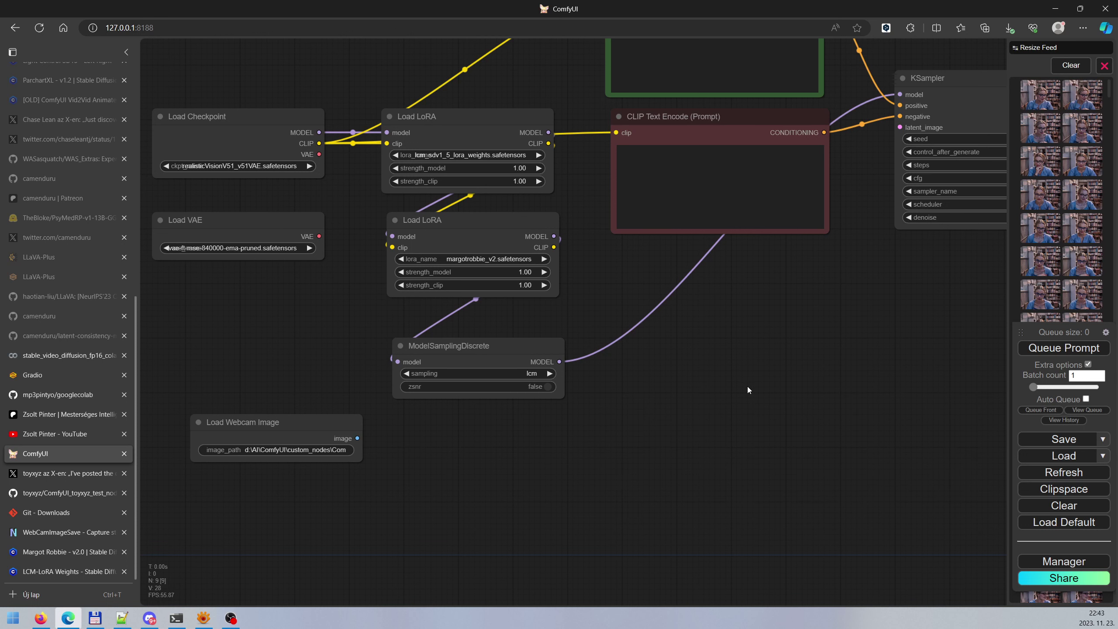
double_click(637, 435)
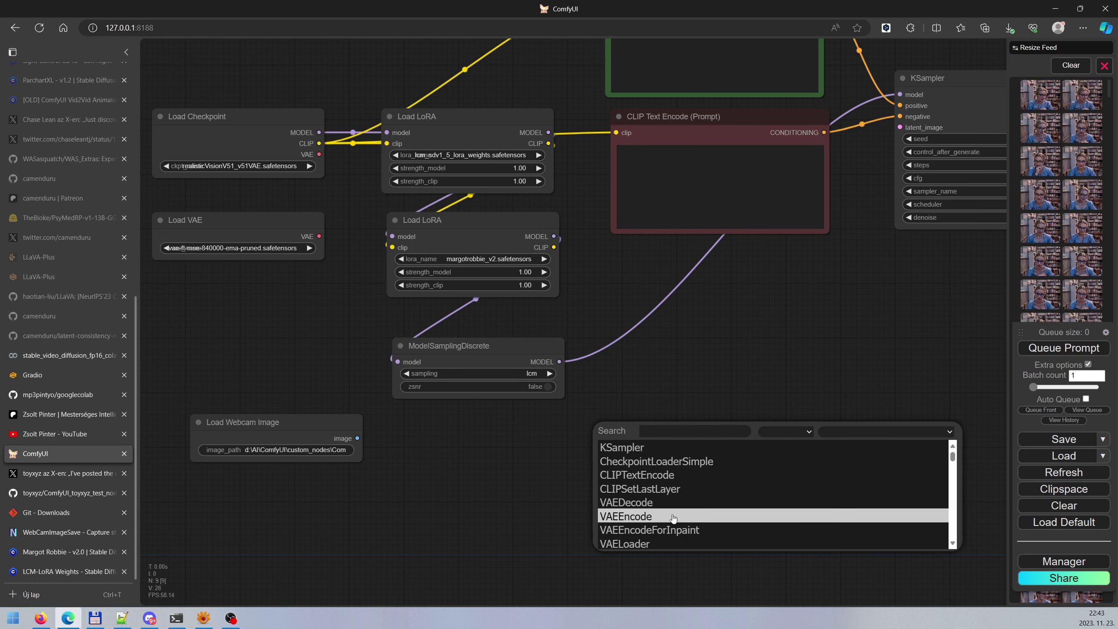
click(671, 518)
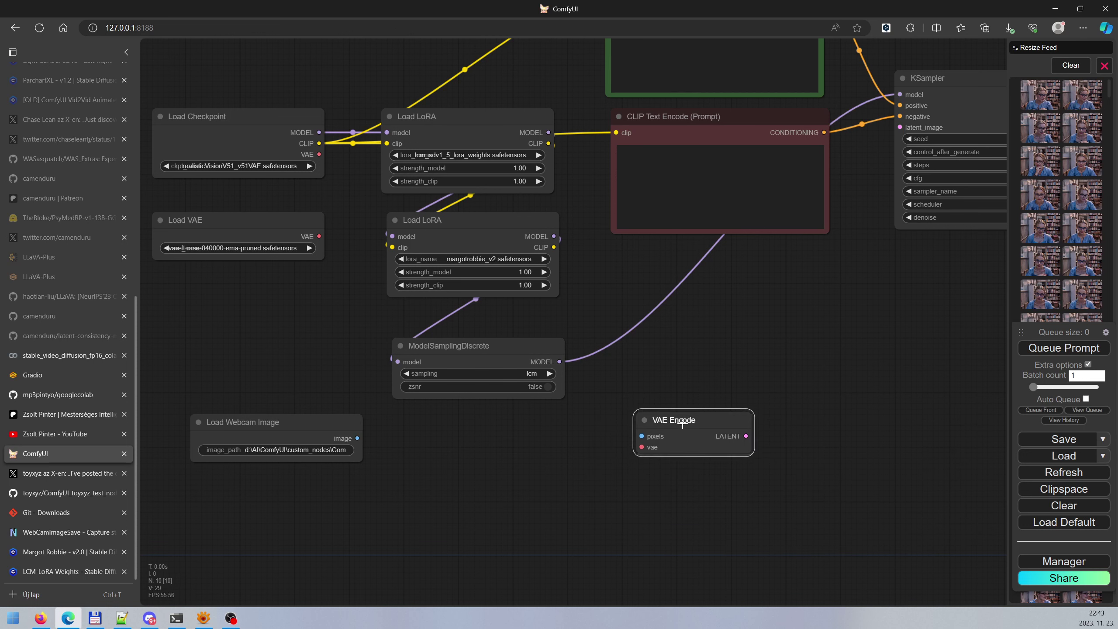
drag(685, 428, 760, 307)
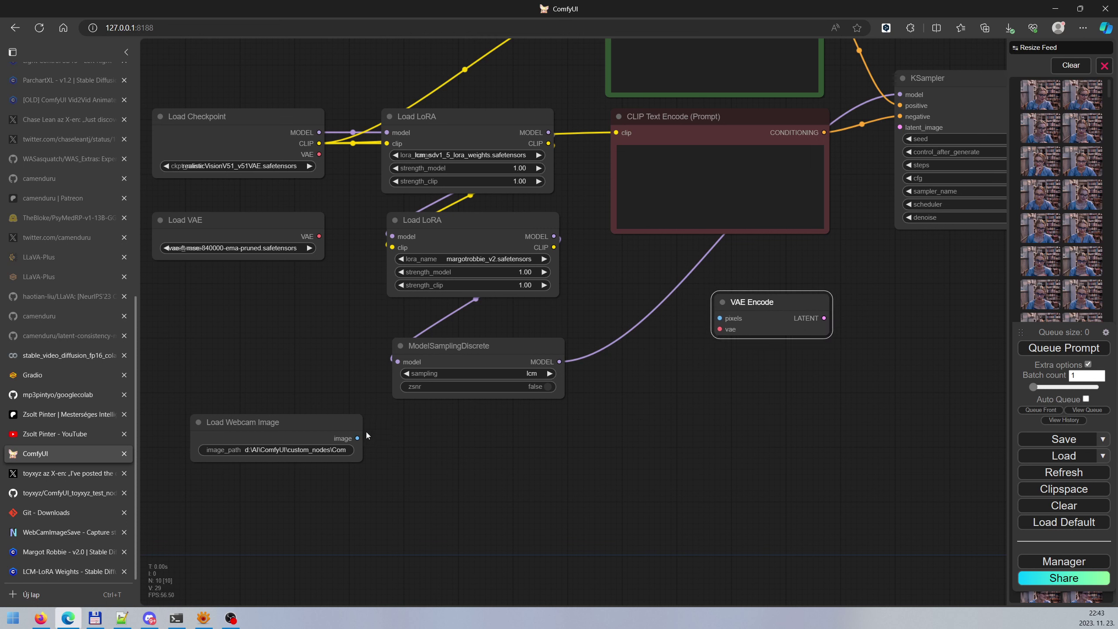
Connect Load Webcam Image to the VAE Encode node's pixels input and Load VAE to its vae input.
drag(357, 438, 718, 319)
drag(322, 237, 720, 329)
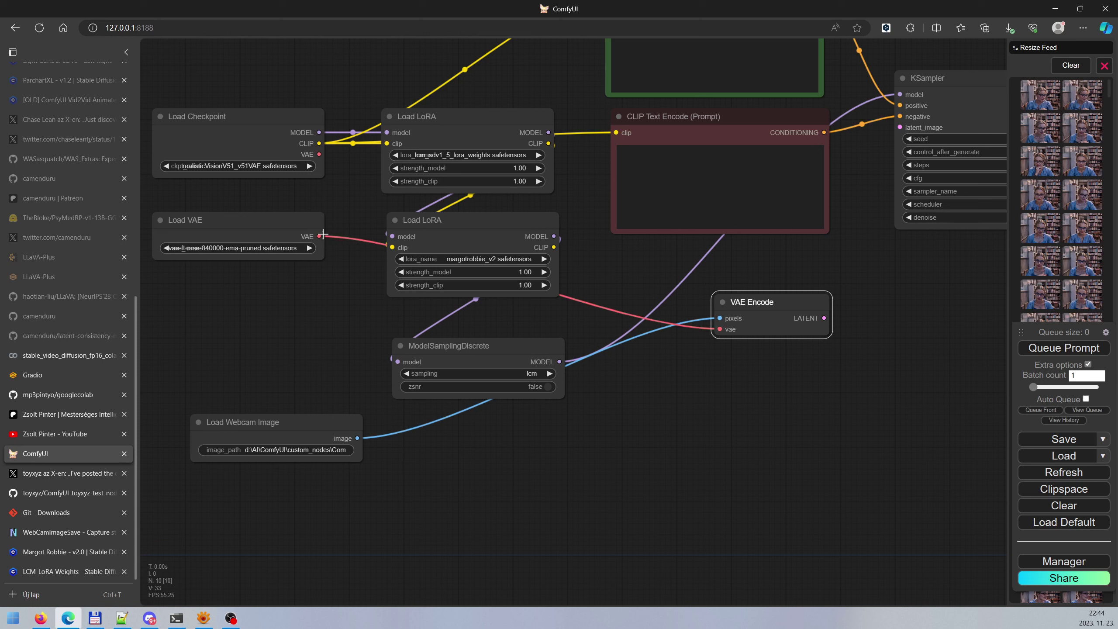
mouse_move(319, 236)
mouse_down()
mouse_move(577, 238)
mouse_move(323, 269)
mouse_move(318, 228)
mouse_move(321, 237)
mouse_up()
Add a VAE Decode node in the free space beyond the KSampler.
drag(900, 299, 486, 388)
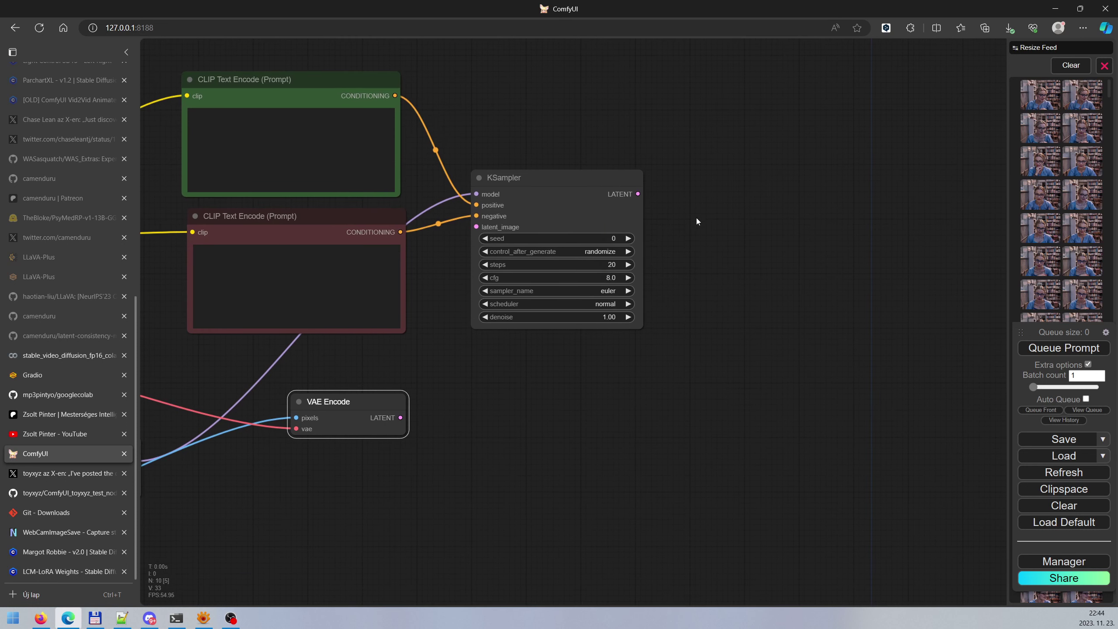
scroll(696, 218, down, 2)
double_click(695, 190)
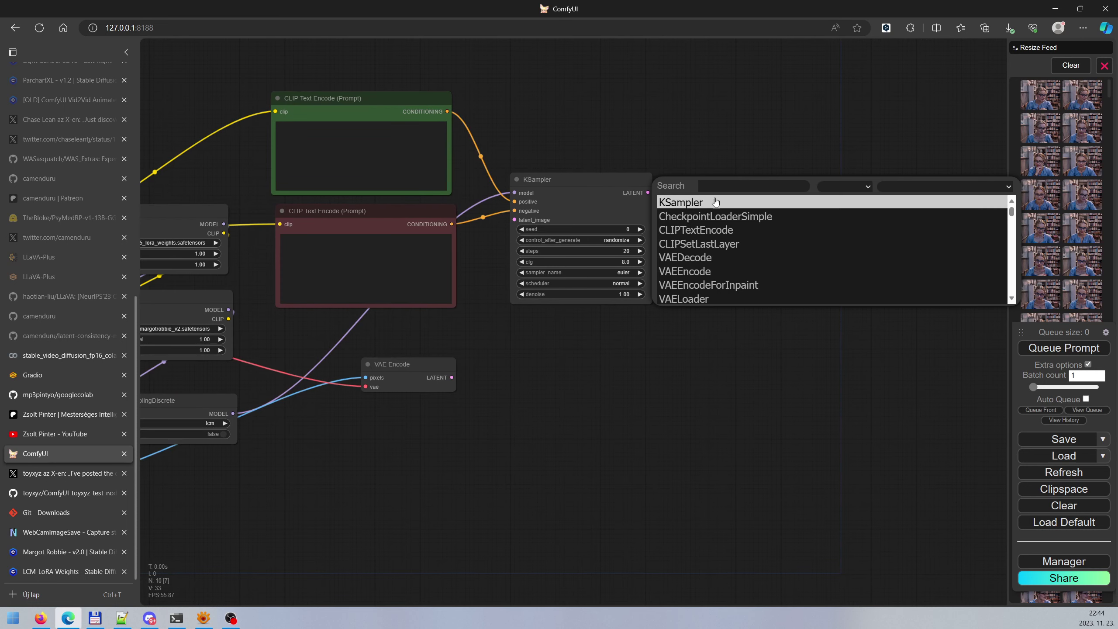
click(749, 258)
drag(722, 175, 729, 179)
Connect the KSampler's LATENT output to VAE Decode's samples input and Load VAE to its vae input.
drag(648, 193, 705, 192)
drag(681, 285, 762, 306)
scroll(774, 330, down, 1)
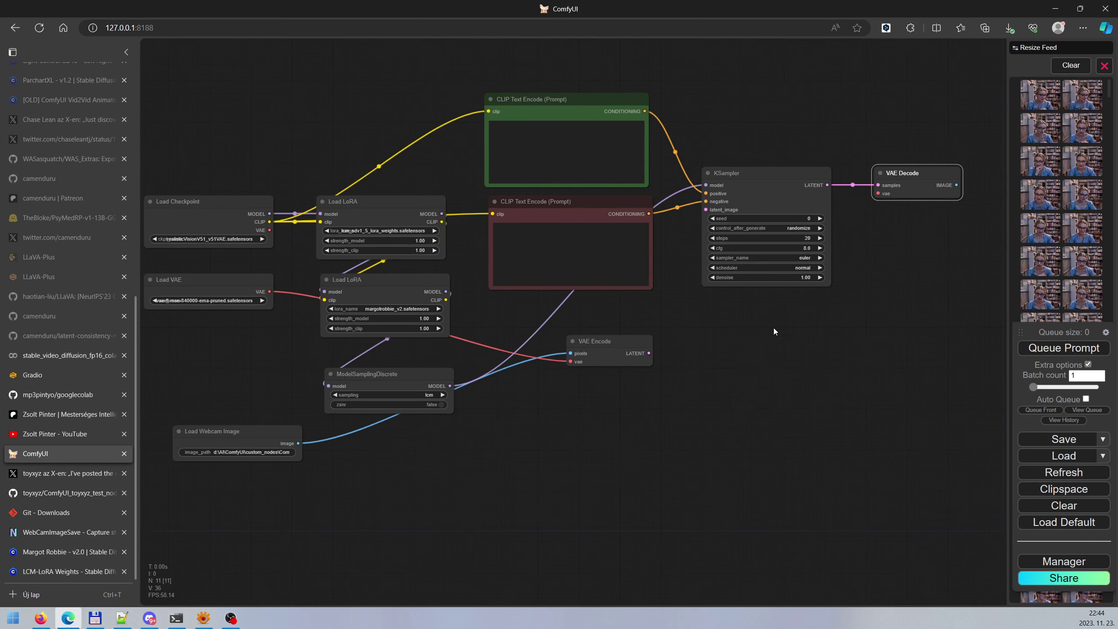
drag(272, 292, 878, 194)
Delete the green prompt's link to the KSampler and reconnect its CONDITIONING output to the positive input.
drag(902, 297, 814, 334)
scroll(582, 255, up, 3)
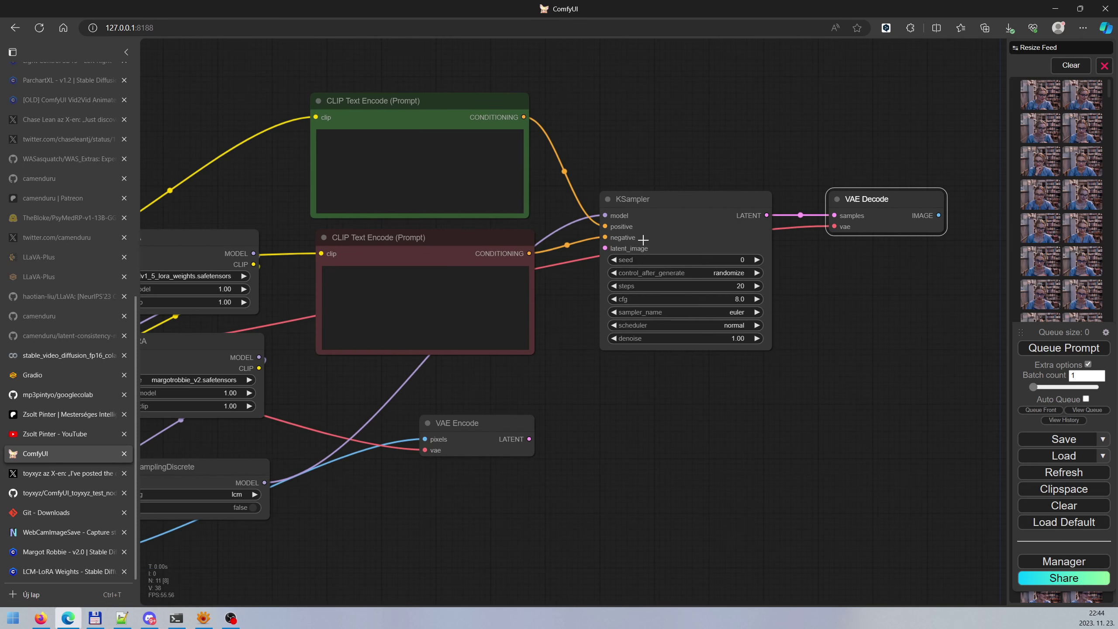
drag(585, 404, 672, 387)
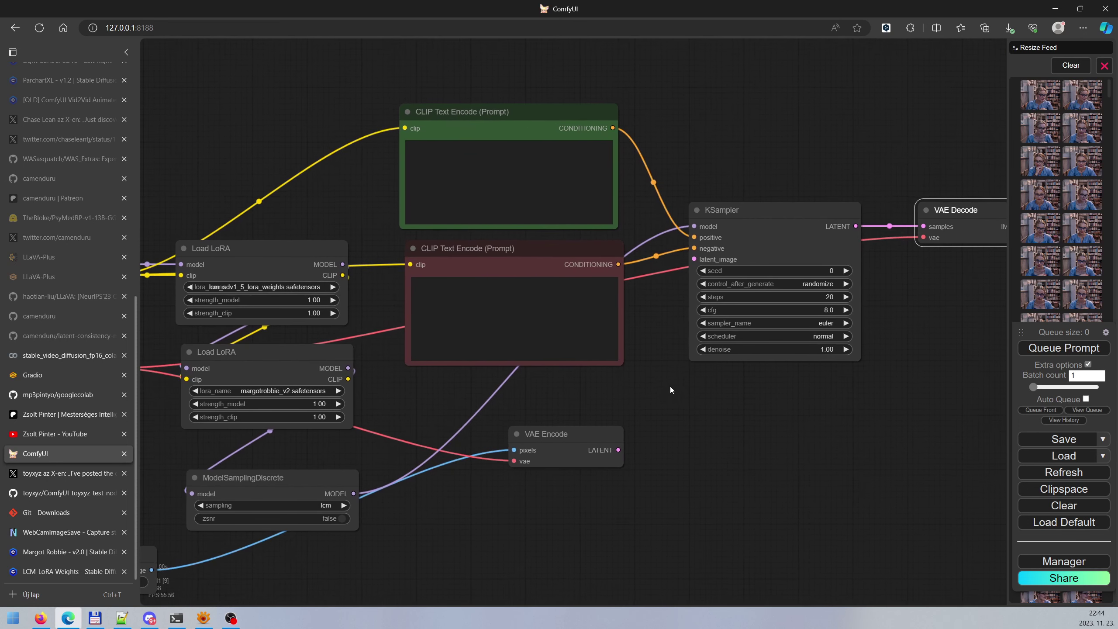
click(652, 180)
click(665, 201)
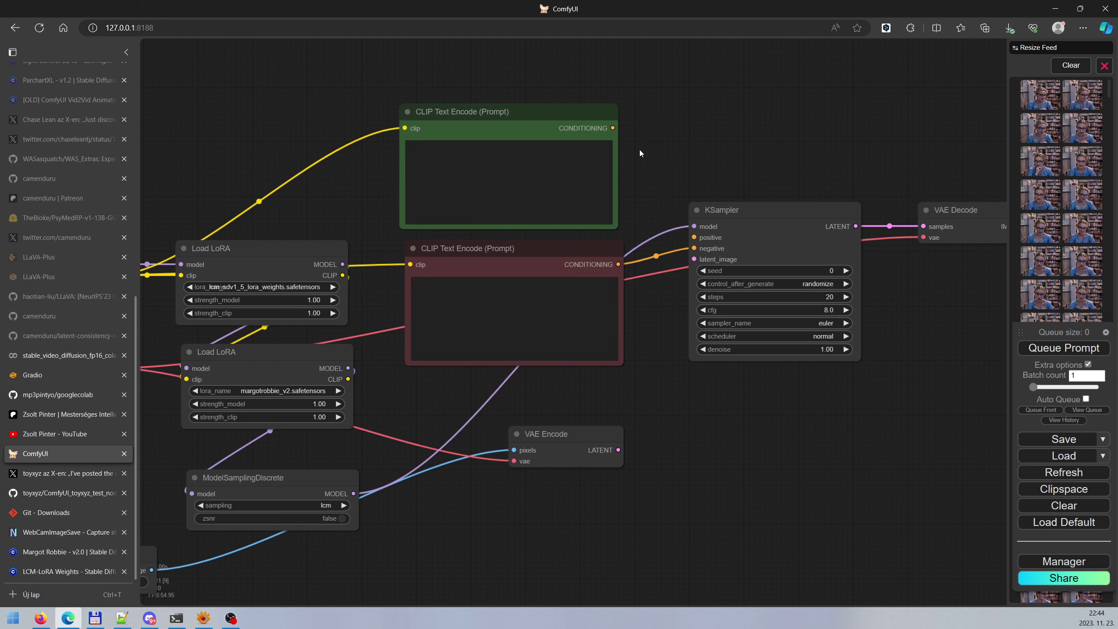
drag(614, 127, 694, 238)
Connect the VAE Encode node's LATENT output to the KSampler's latent_image input.
drag(771, 427, 721, 408)
drag(568, 430, 644, 240)
drag(538, 520, 463, 530)
Add a Preview Image node beyond VAE Decode and connect the decoded IMAGE output to it.
drag(900, 363, 681, 386)
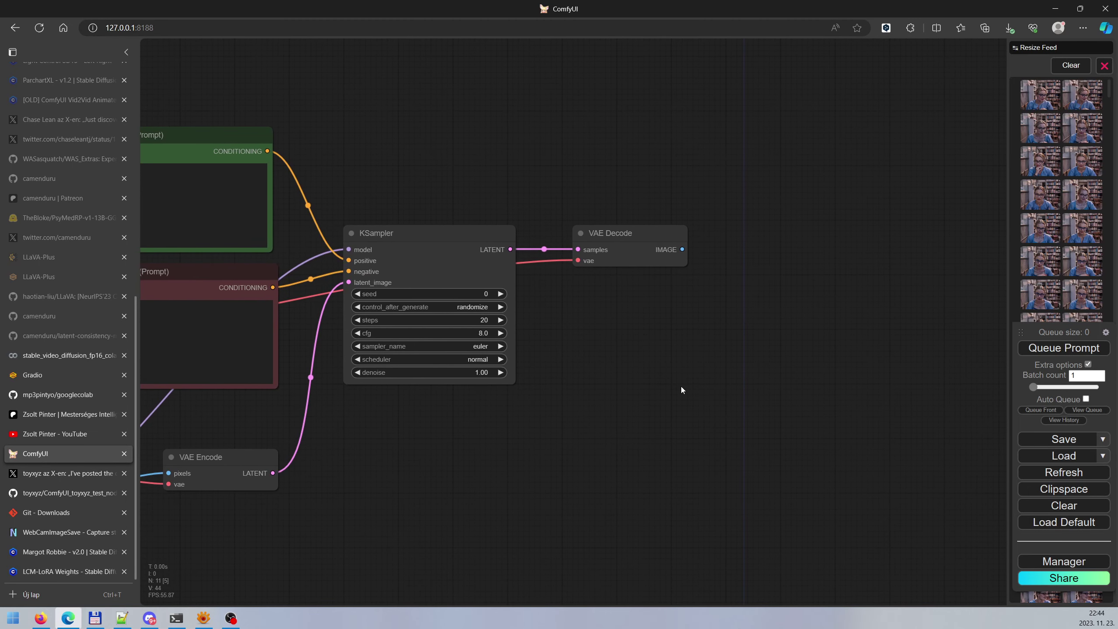
double_click(732, 229)
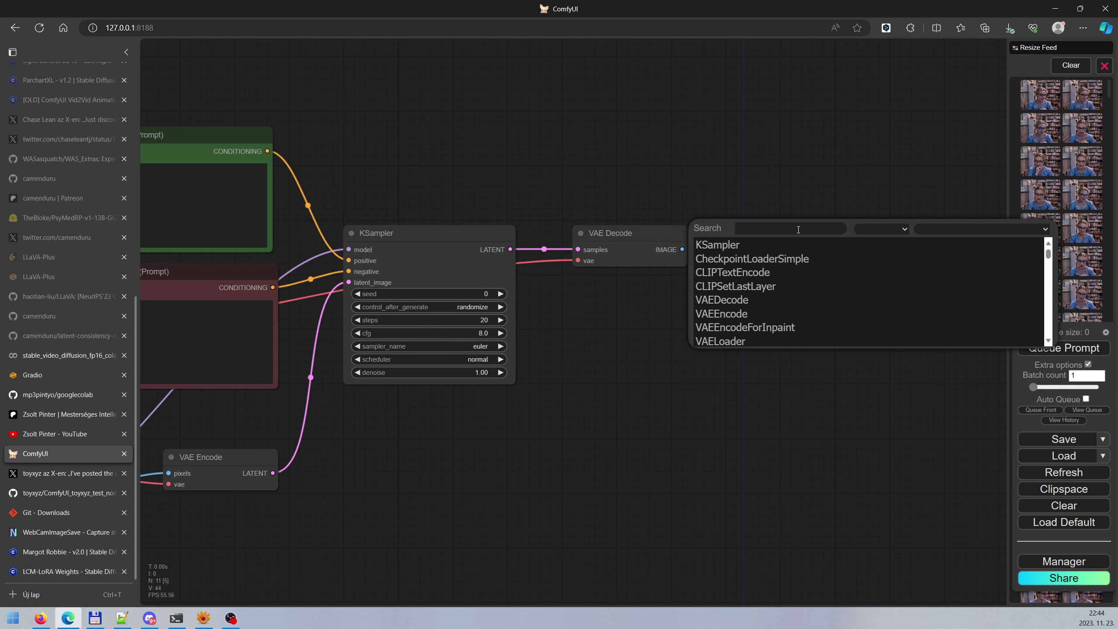
text(preview)
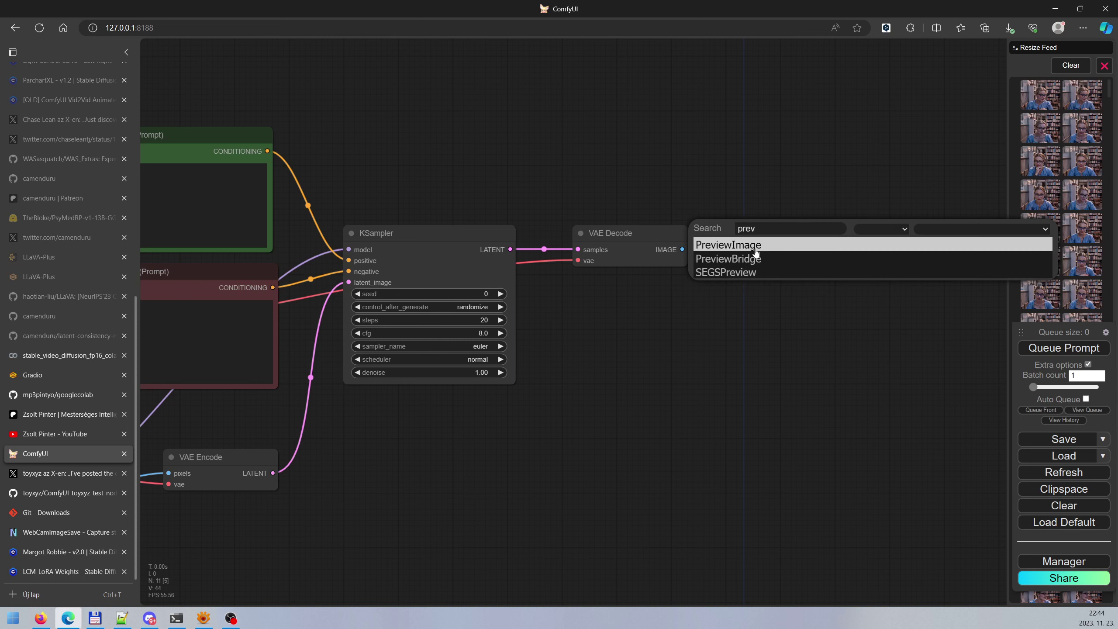
click(755, 245)
drag(773, 235, 777, 246)
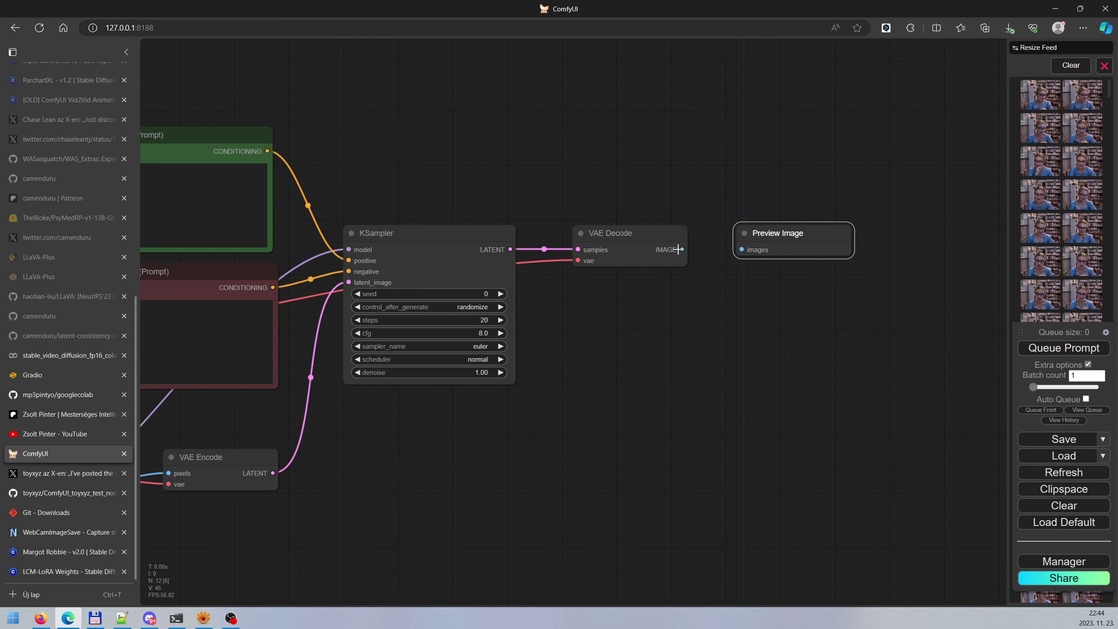
drag(682, 249, 742, 250)
Set the KSampler's cfg to 1.3.
scroll(418, 318, up, 10)
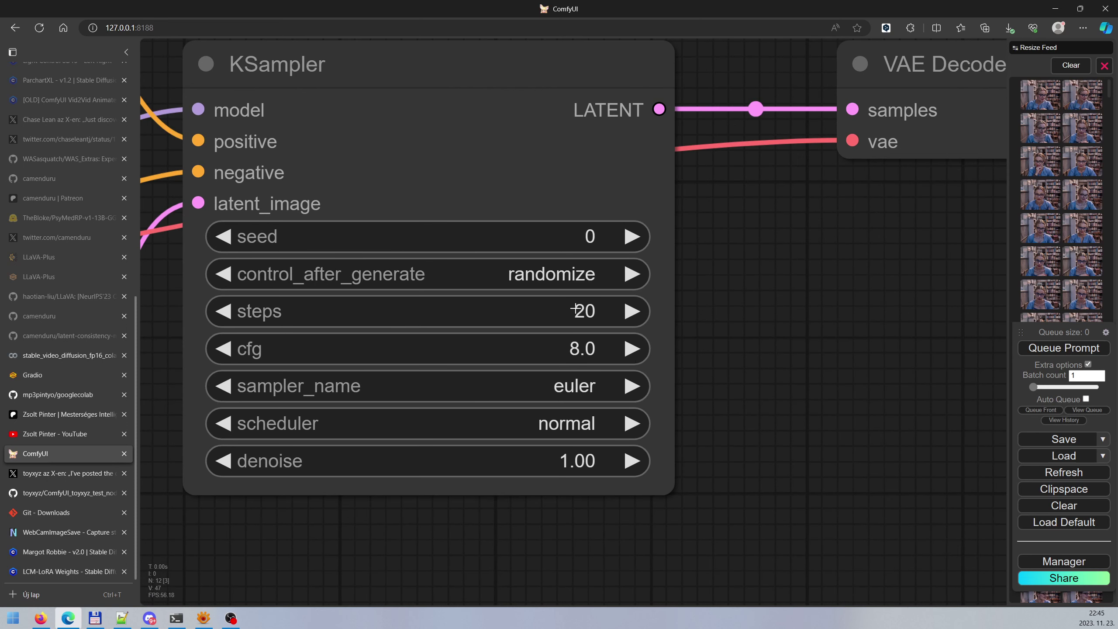
click(592, 349)
click(606, 351)
double_click(606, 352)
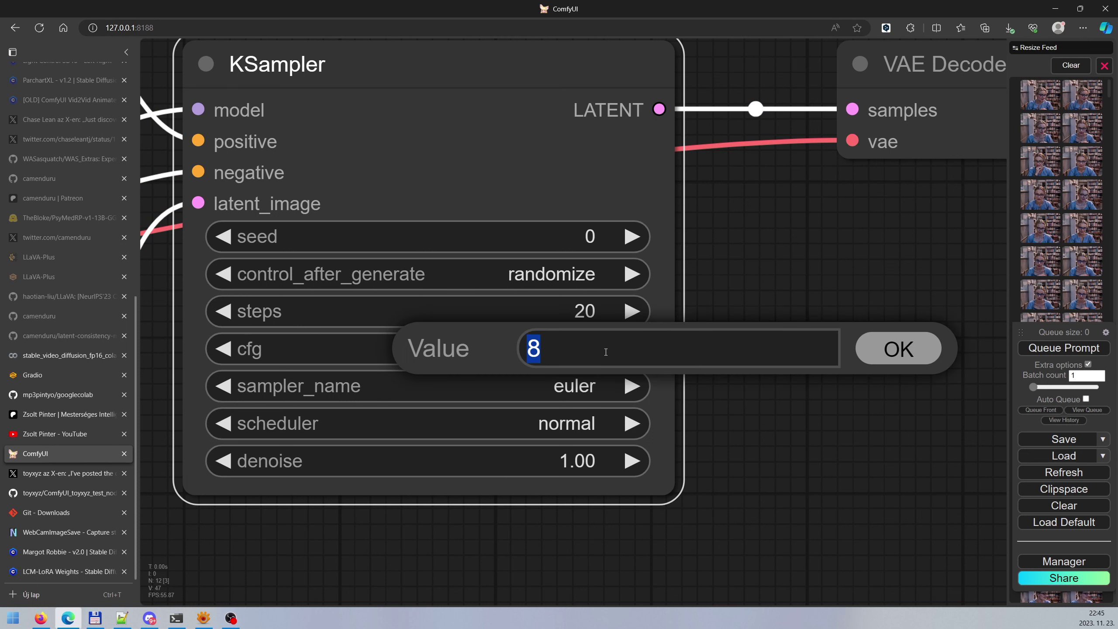
text(1.3)
key(Return)
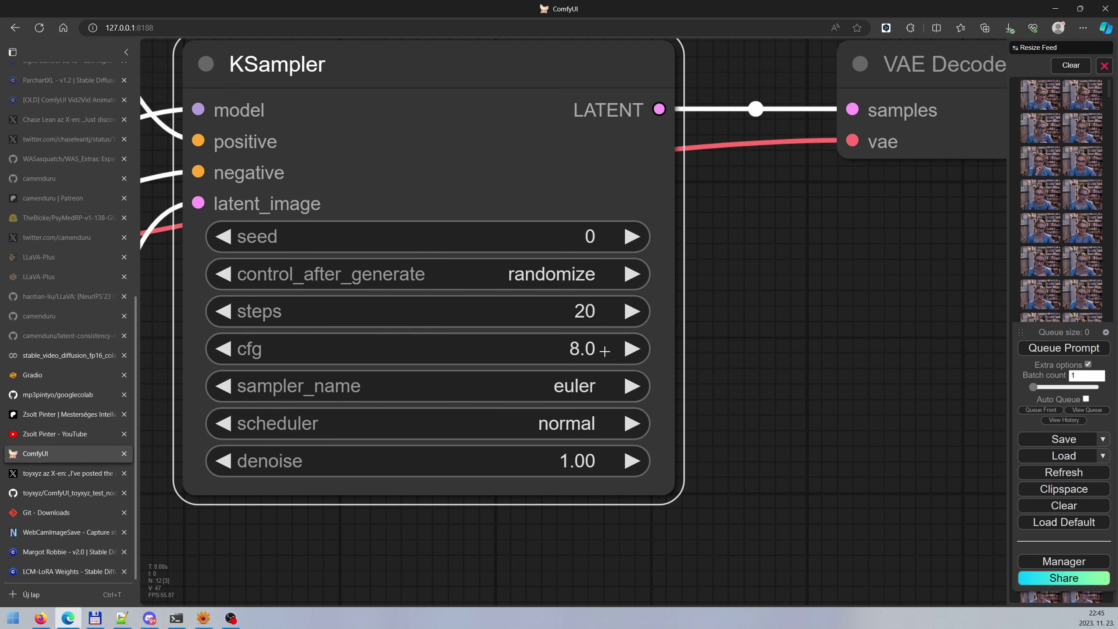
Set the KSampler's sampler_name to lcm and its scheduler to sgm_uniform.
click(567, 387)
scroll(600, 406, down, 5)
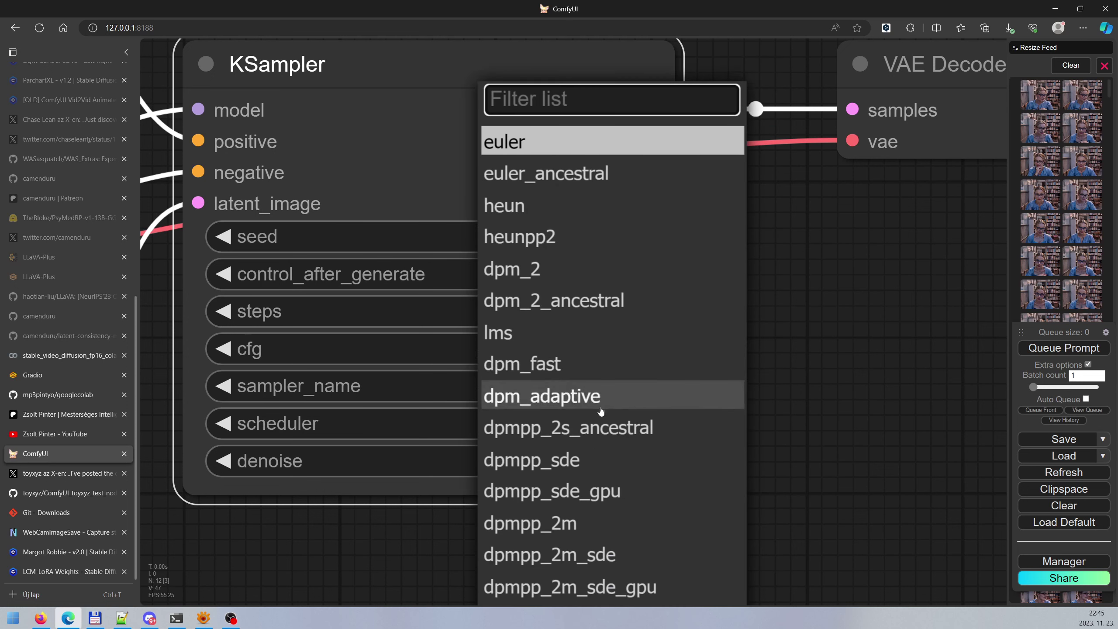
click(544, 527)
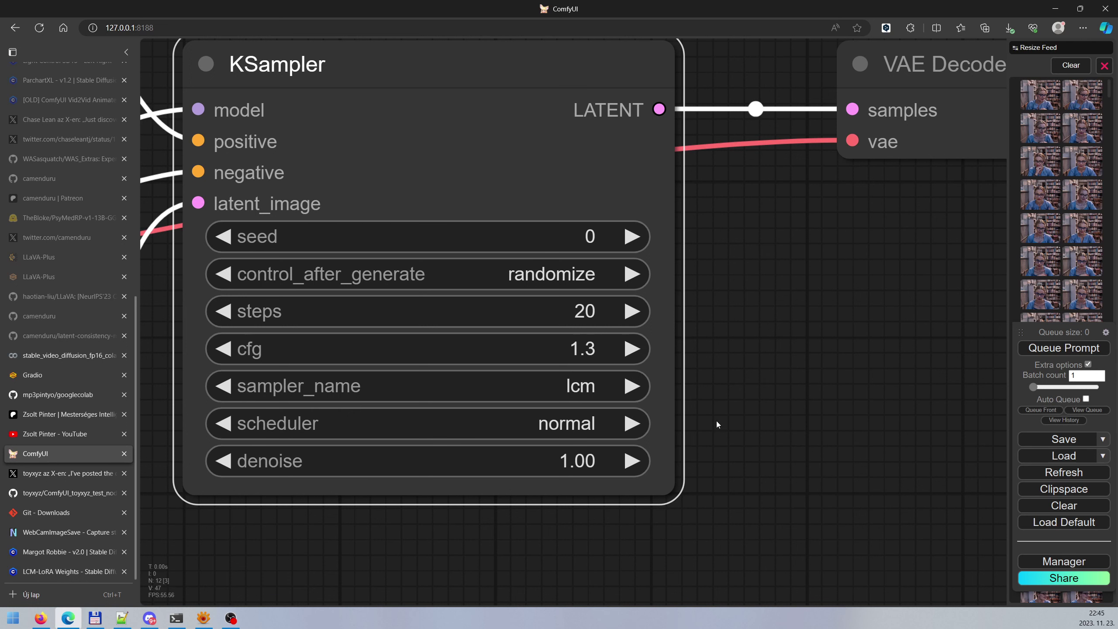
drag(716, 421, 745, 367)
click(634, 372)
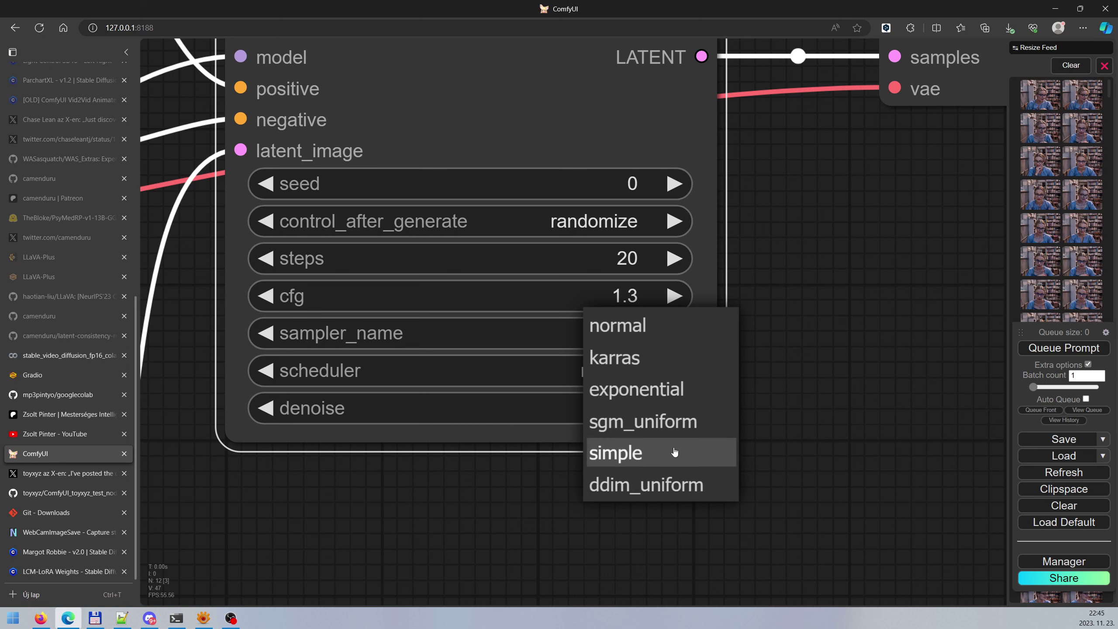
click(636, 425)
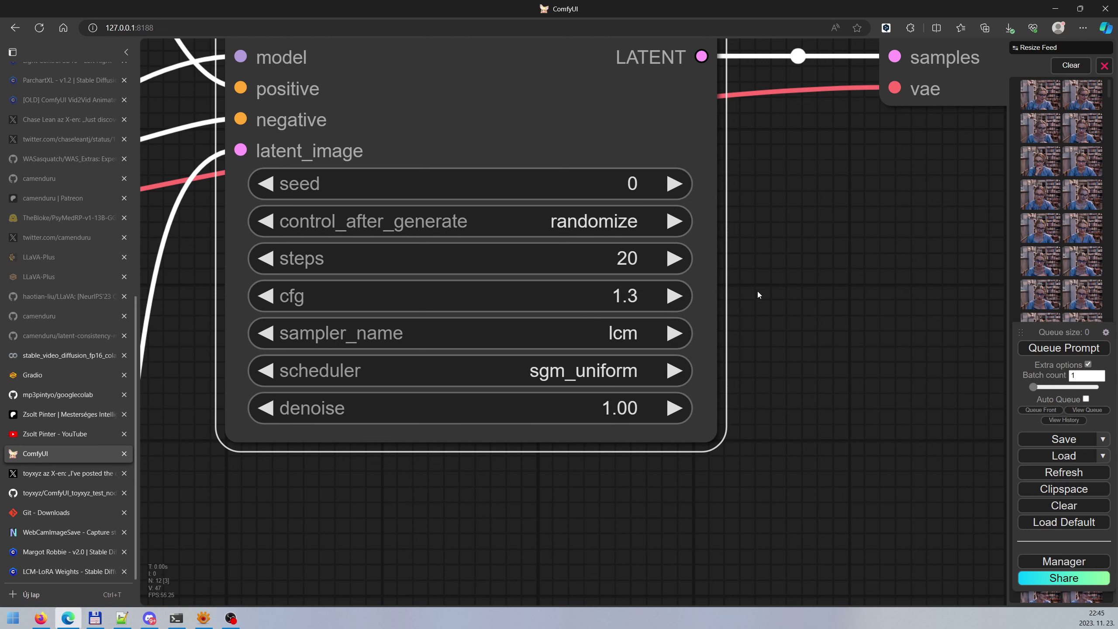
Set the KSampler's number of steps to 4.
click(637, 260)
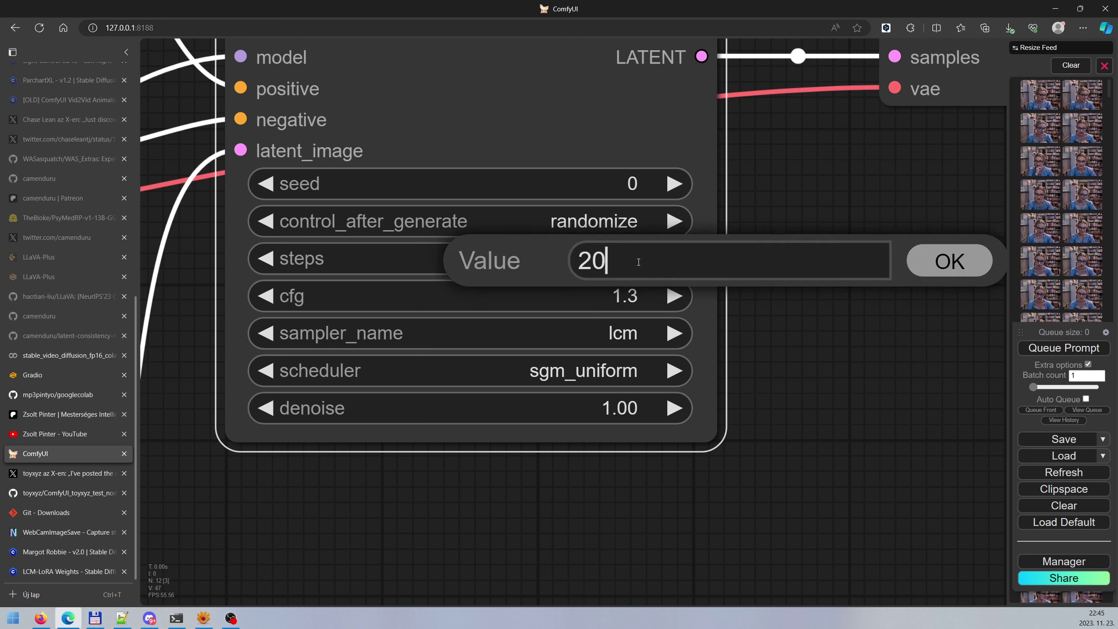
double_click(638, 262)
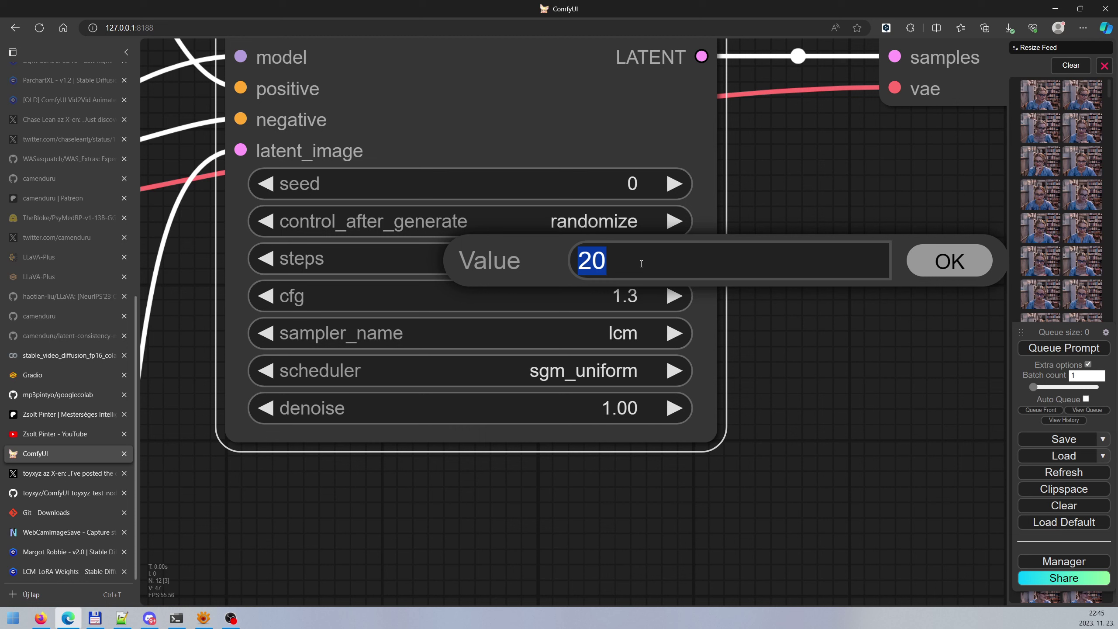
text(4)
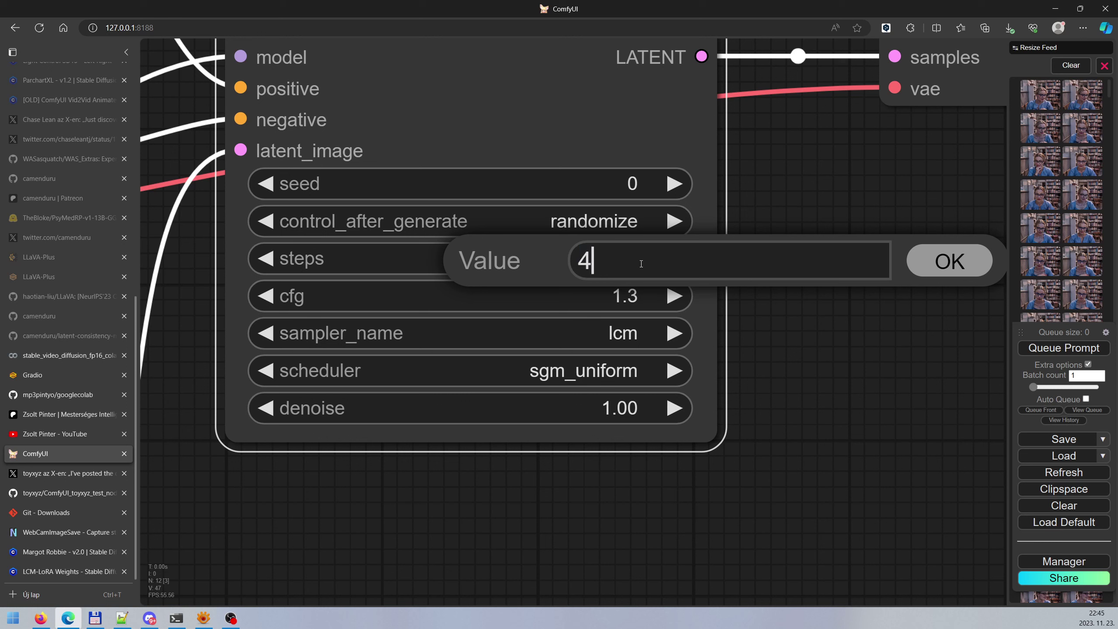
click(931, 272)
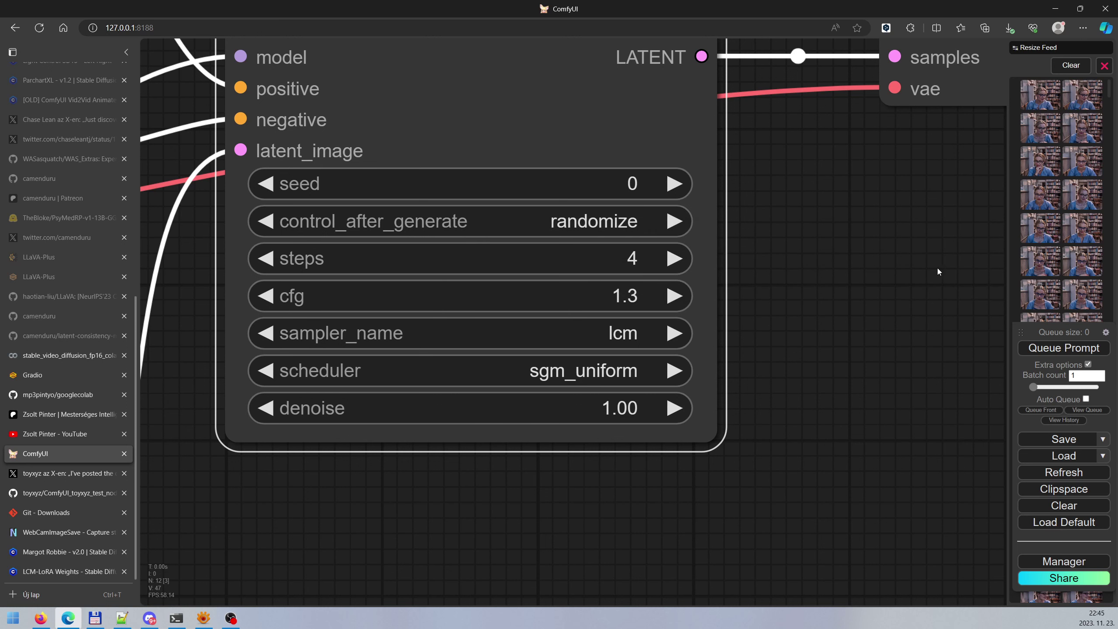
Set the KSampler's seed to 1234 and its control_after_generate option to fixed.
click(632, 184)
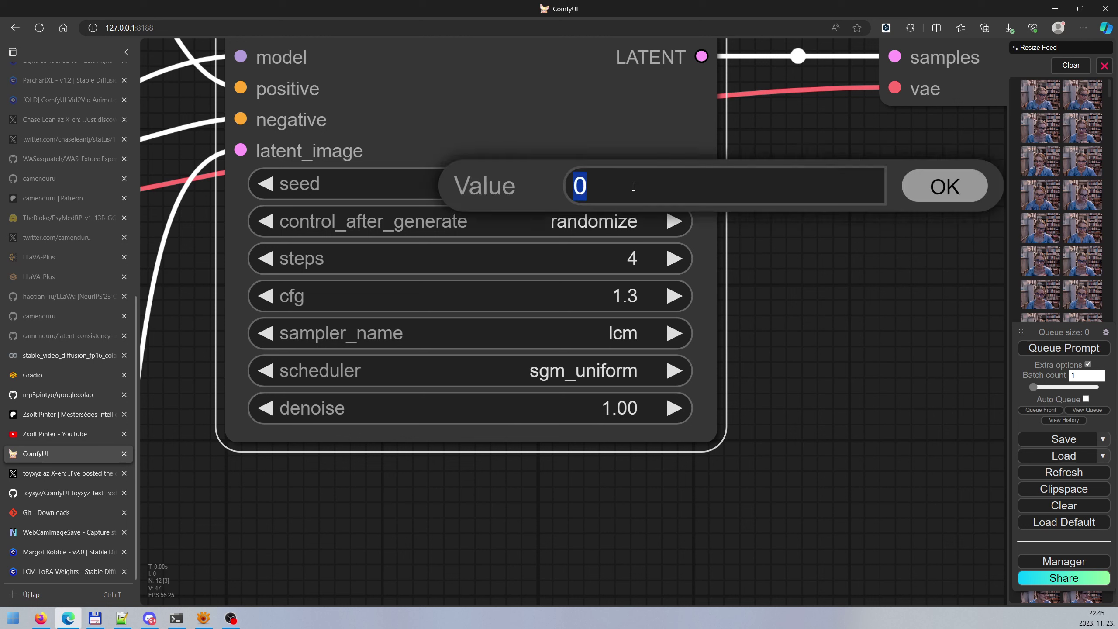
text(1234)
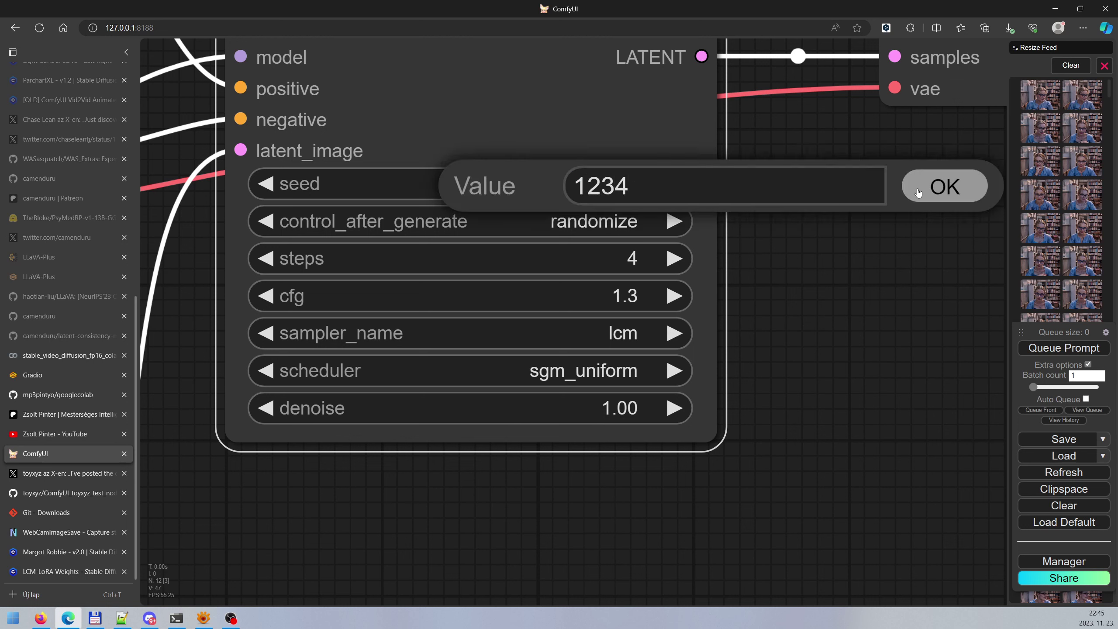
click(936, 191)
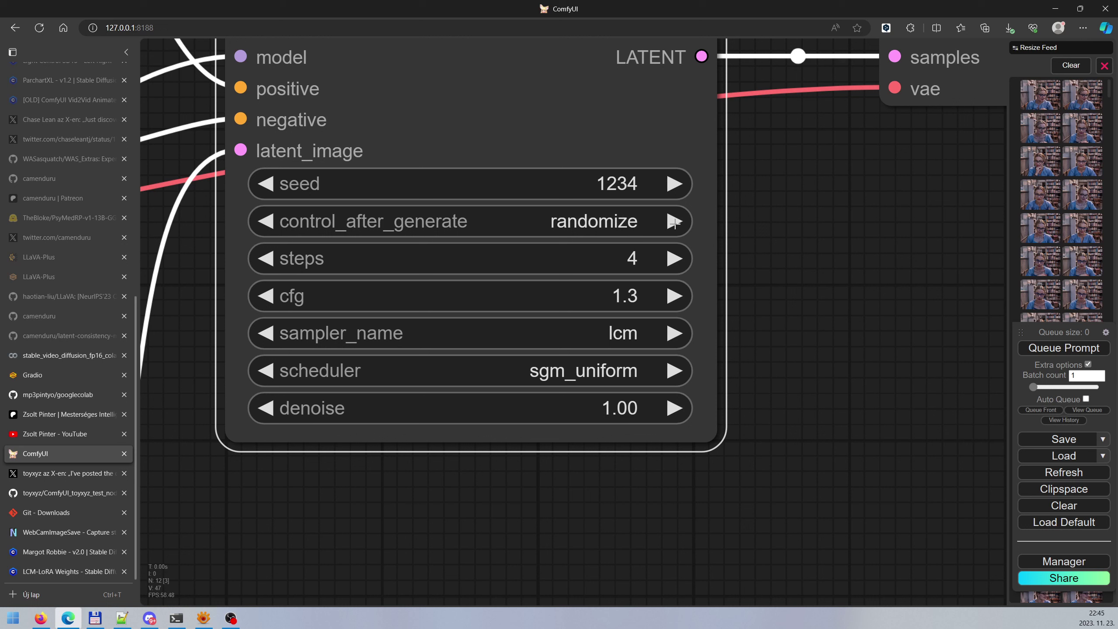
click(572, 220)
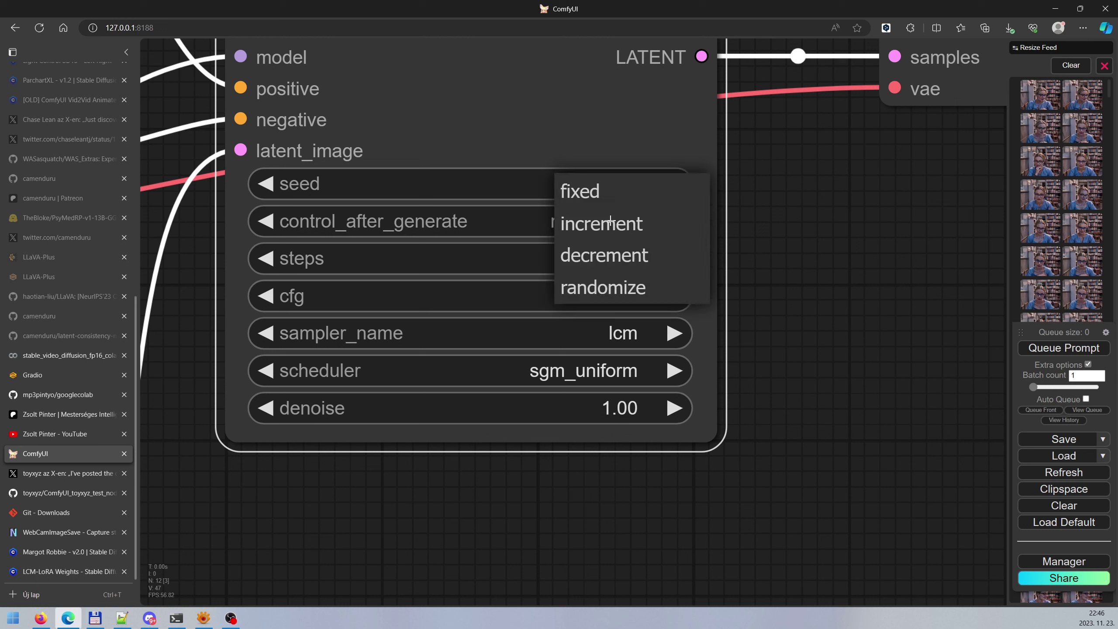
click(589, 191)
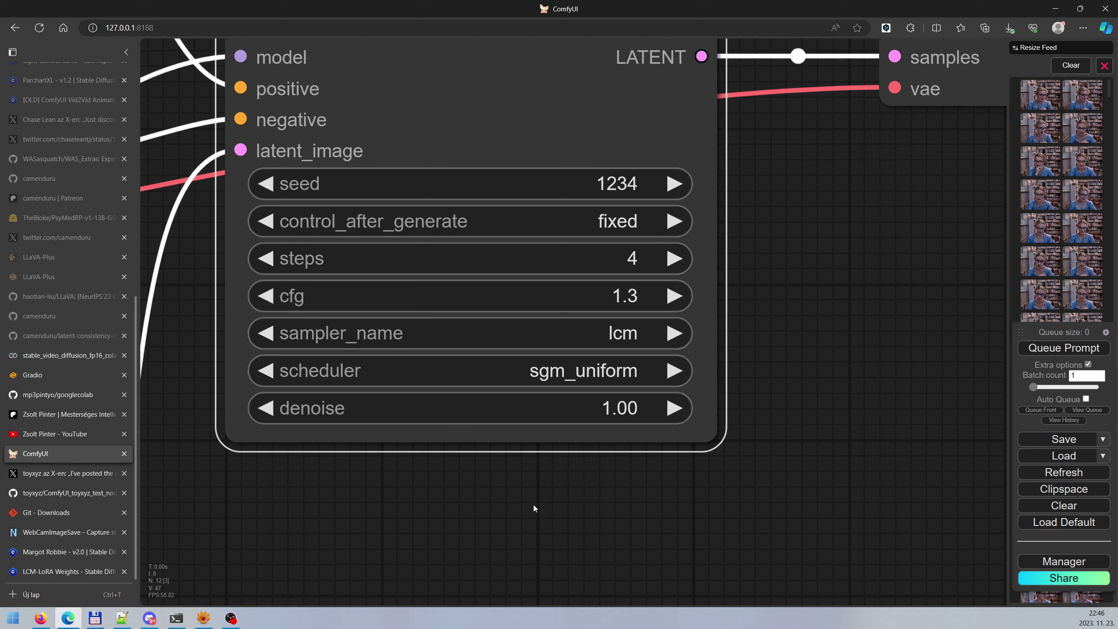
Set the KSampler's denoise to 0.4.
click(618, 410)
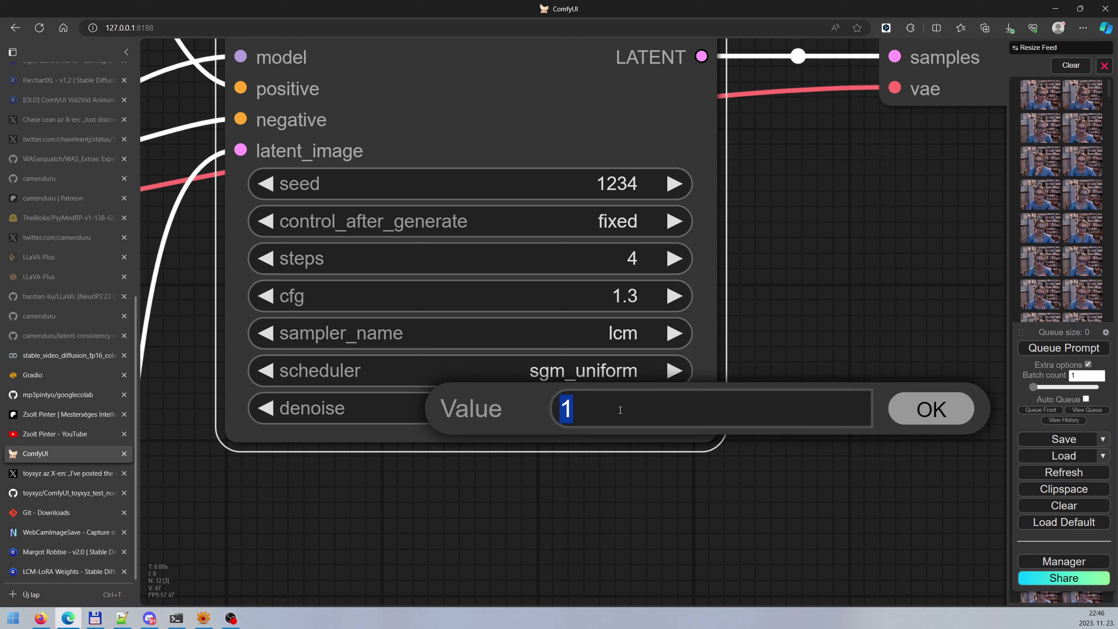
text(0.4)
key(Return)
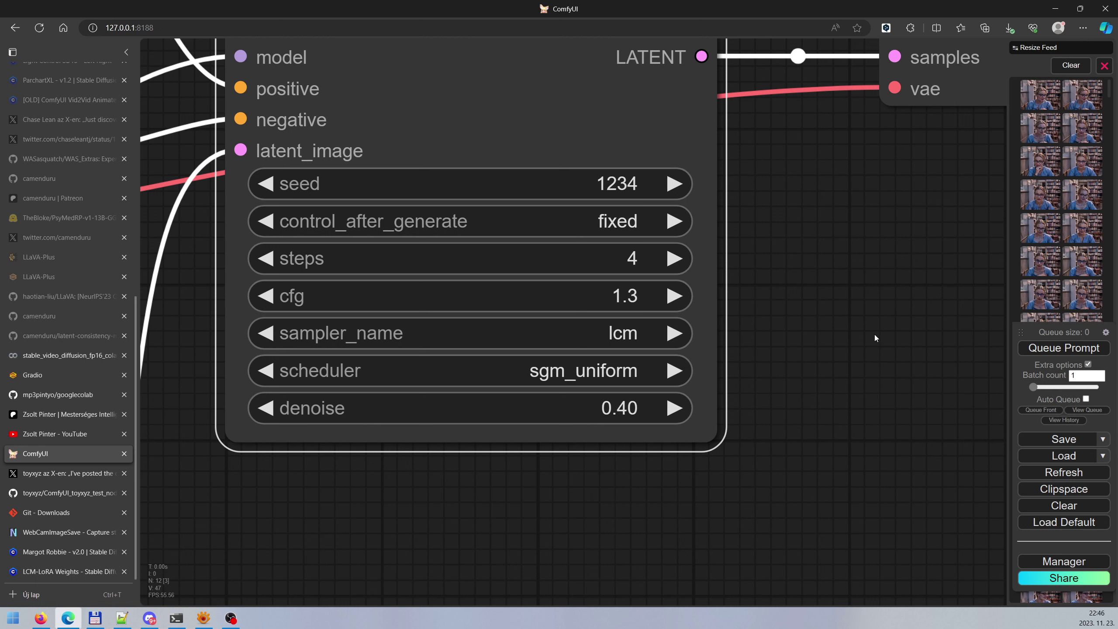
Fill the green prompt node with "margotrobbie, (highly detailed skin), posing in a European street, sunset, photographic portrait, gorgeous, glamourous , classy, necklace, (modern blue dress:1.1), smile, glasses".
scroll(832, 307, down, 12)
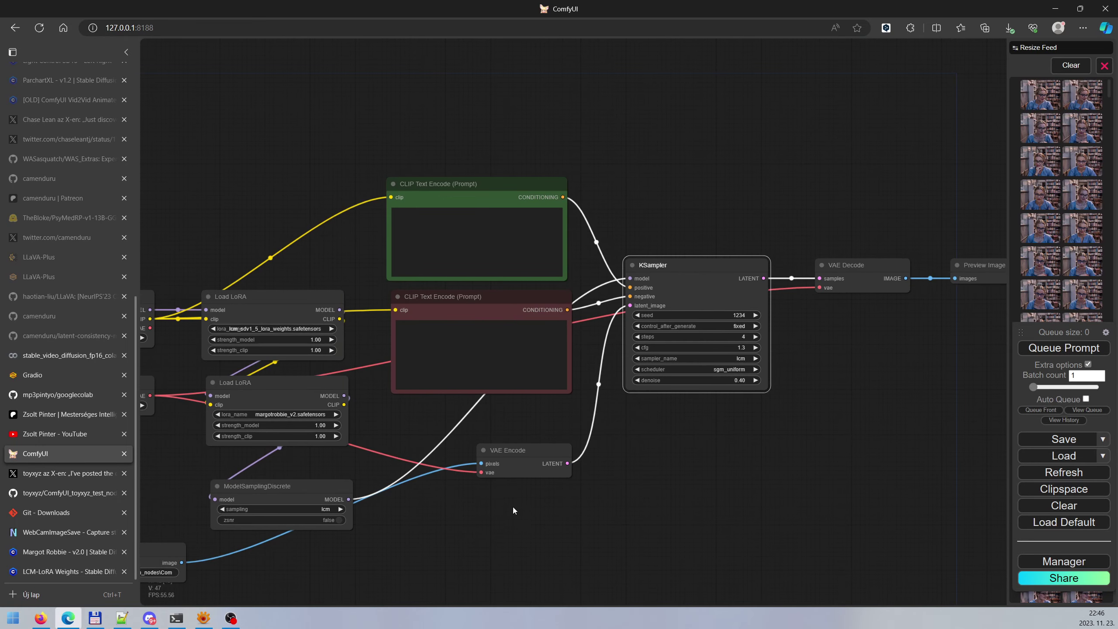
scroll(449, 200, up, 5)
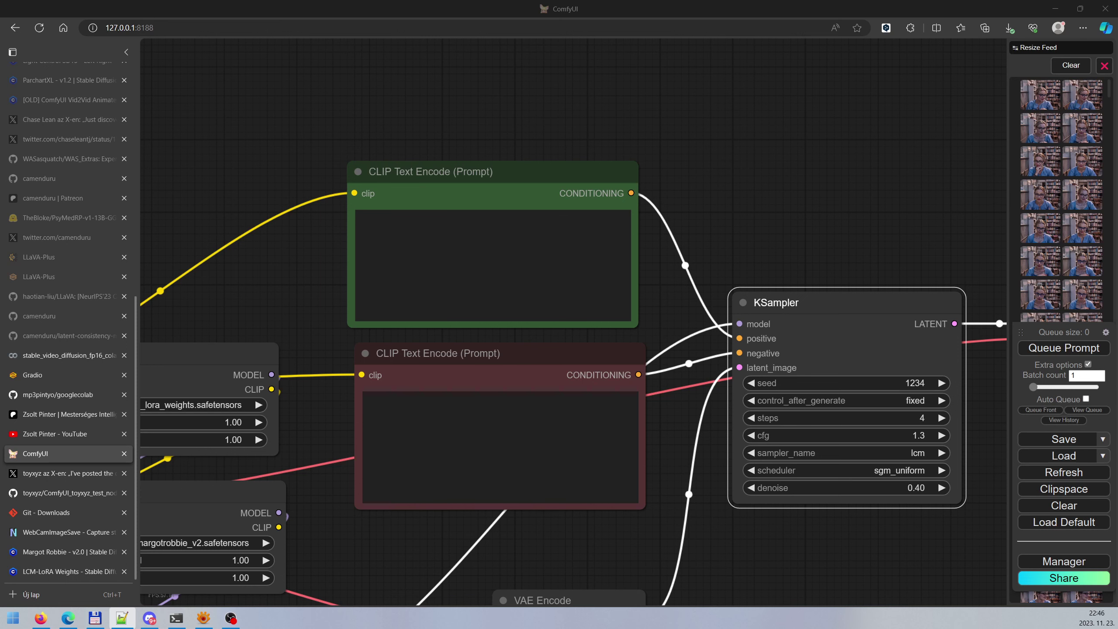
click(411, 256)
text(margotrobbie, (highly detailed skin), posing in a European street, sunset, photographic portrait, gorgeous, glamourous , classy, necklace, (modern blue dress:1.1), smile, glasses)
scroll(443, 209, up, 3)
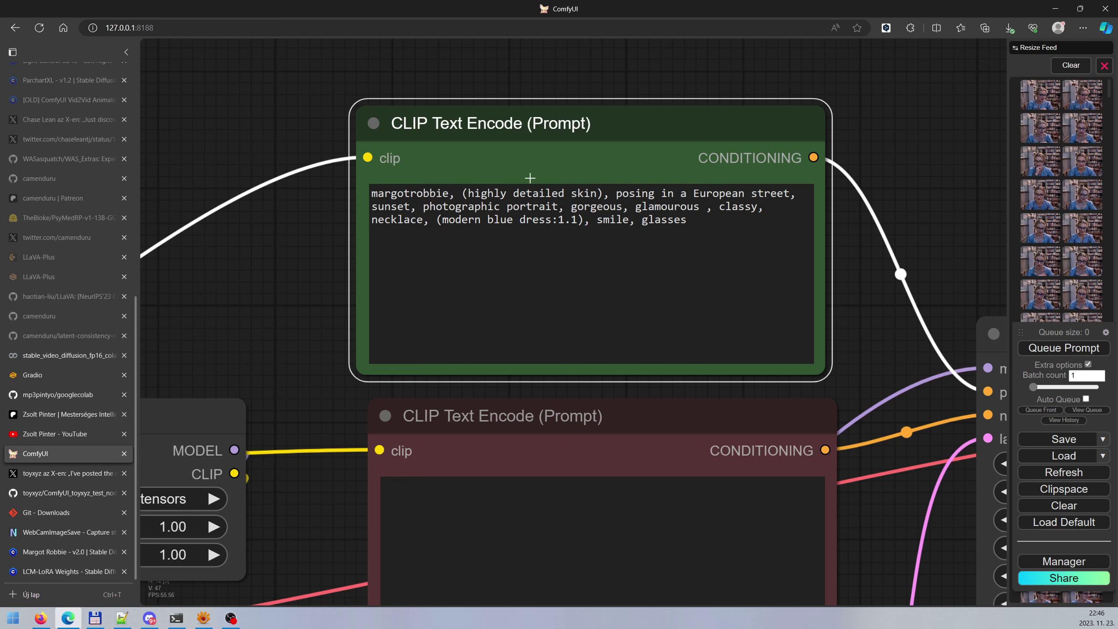
Align the margotrobbie_v2 Load LoRA node directly beneath the lcm_sdv1_5 Load LoRA node.
scroll(296, 333, down, 6)
drag(293, 354, 462, 198)
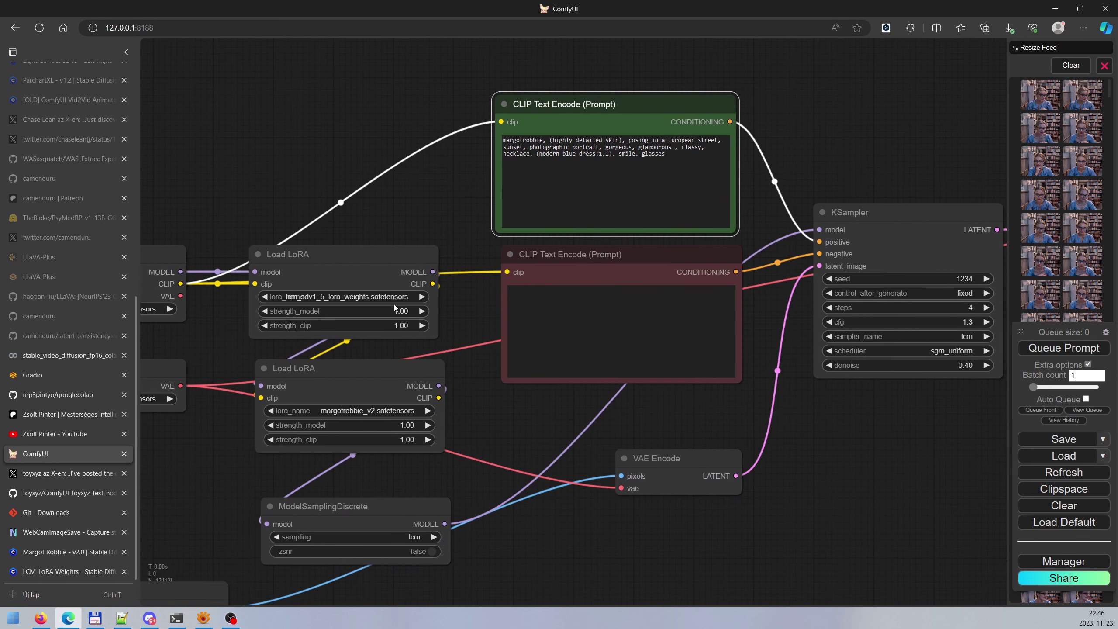
drag(358, 368, 352, 374)
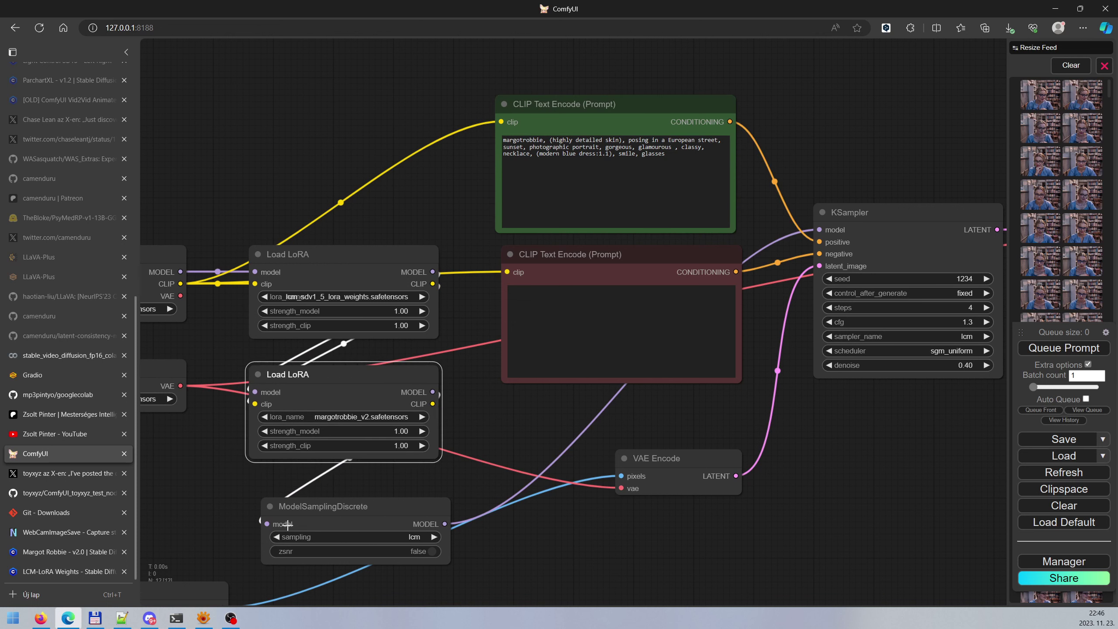
Check the trigger word on the Margot Robbie v2.0 LoRA's Civitai page against the positive prompt in ComfyUI.
scroll(450, 204, up, 5)
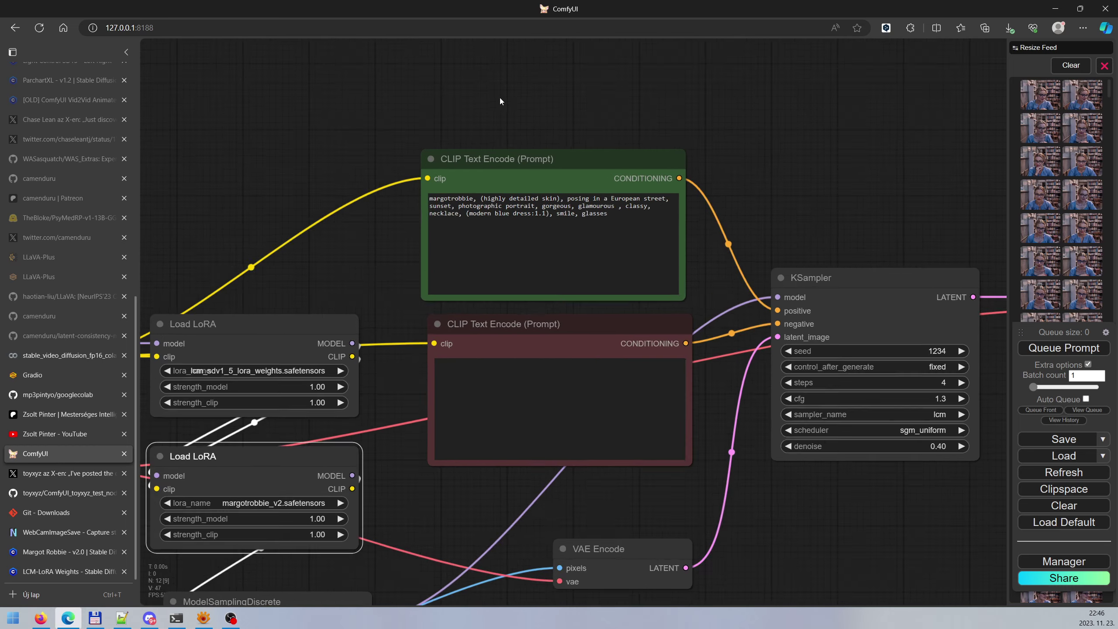
scroll(473, 218, down, 5)
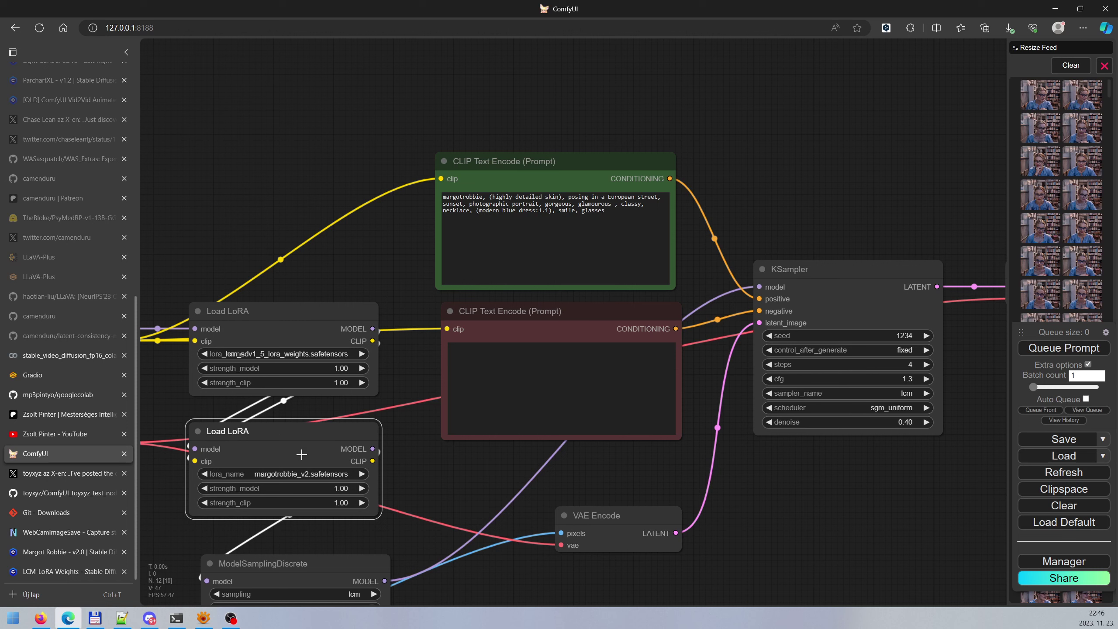
scroll(413, 189, up, 5)
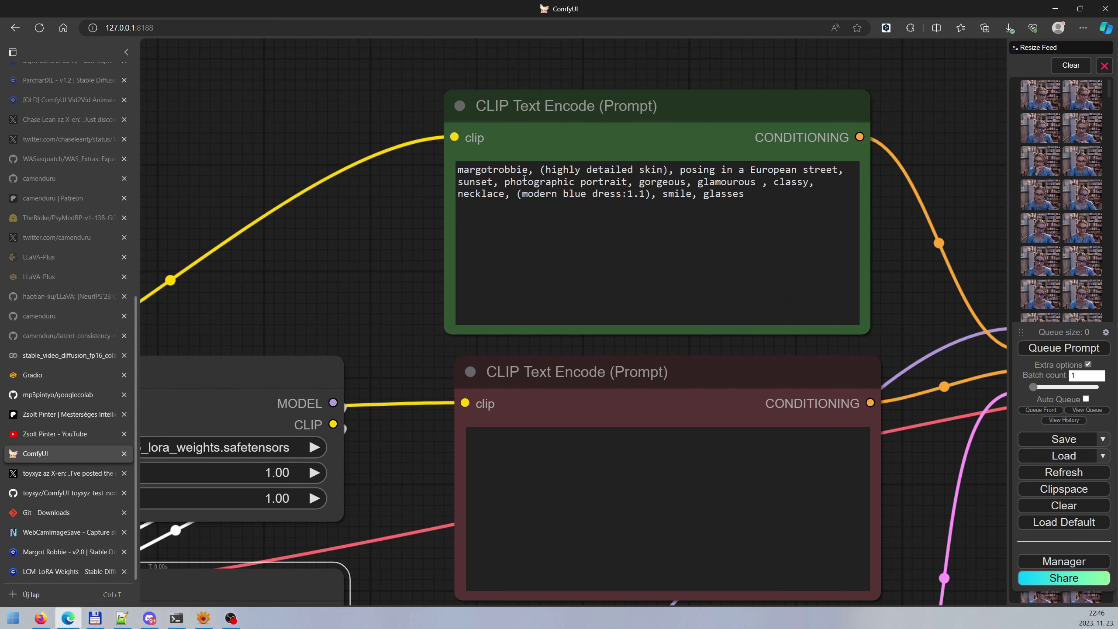
scroll(532, 161, up, 1)
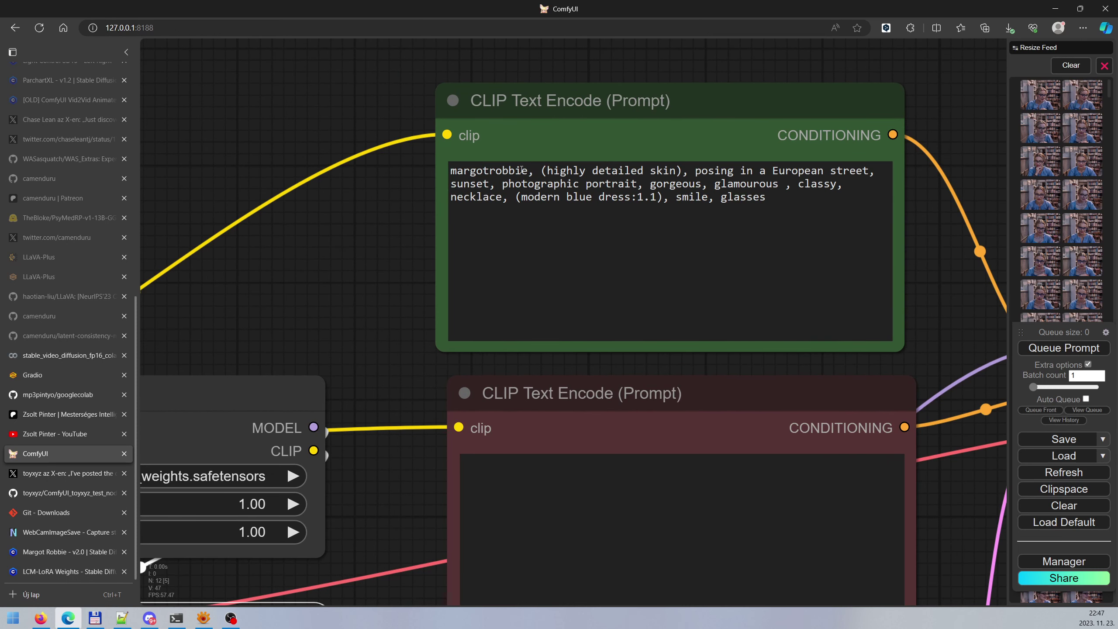
click(39, 553)
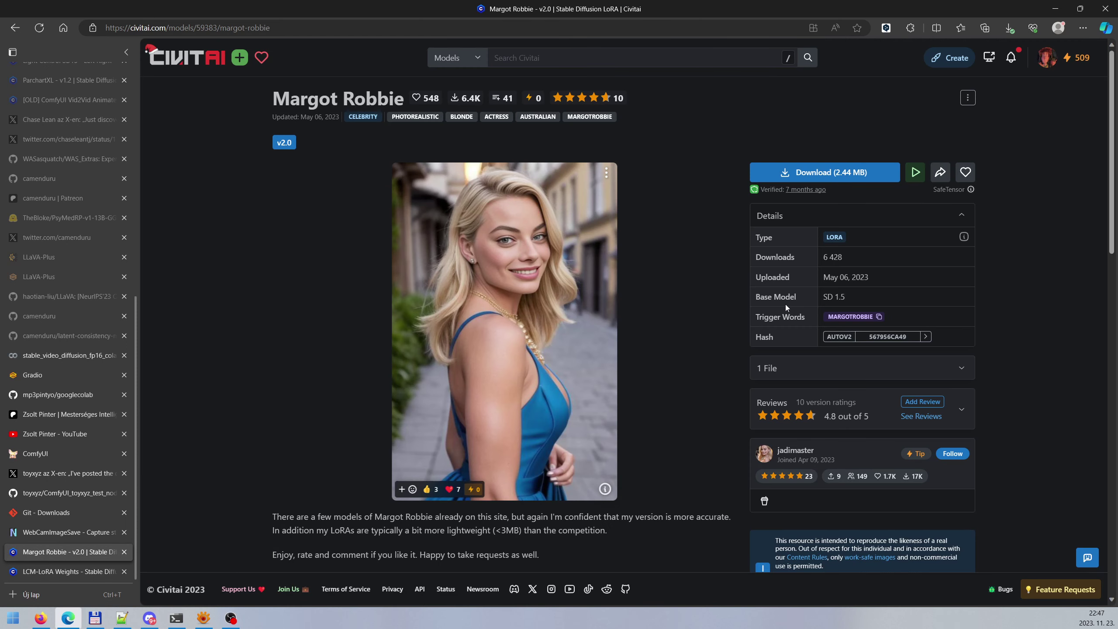
drag(758, 316, 808, 318)
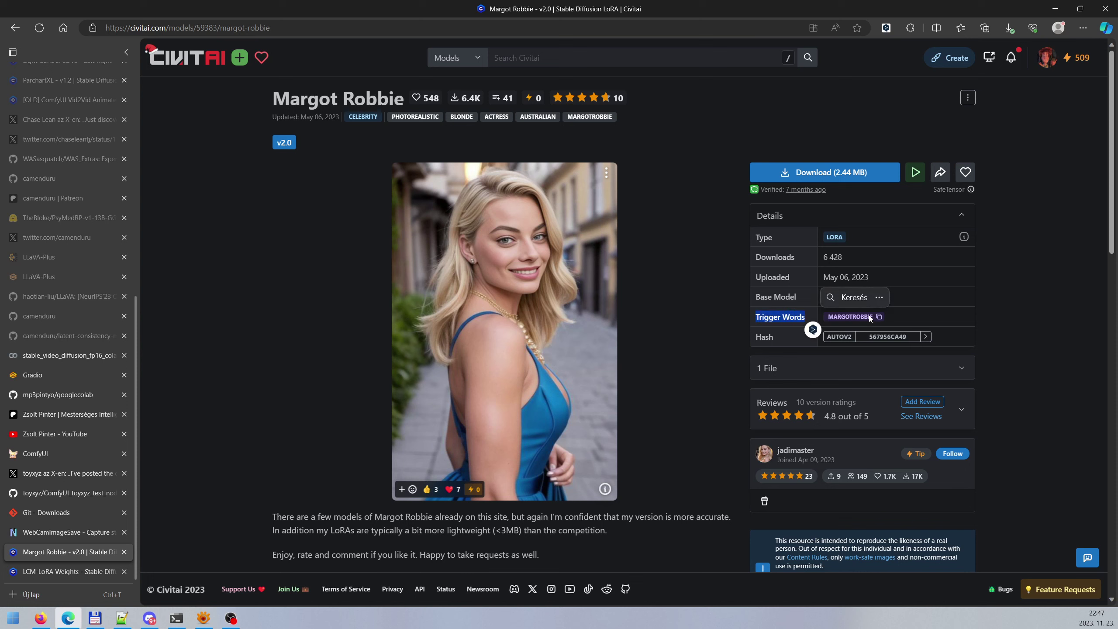
click(921, 318)
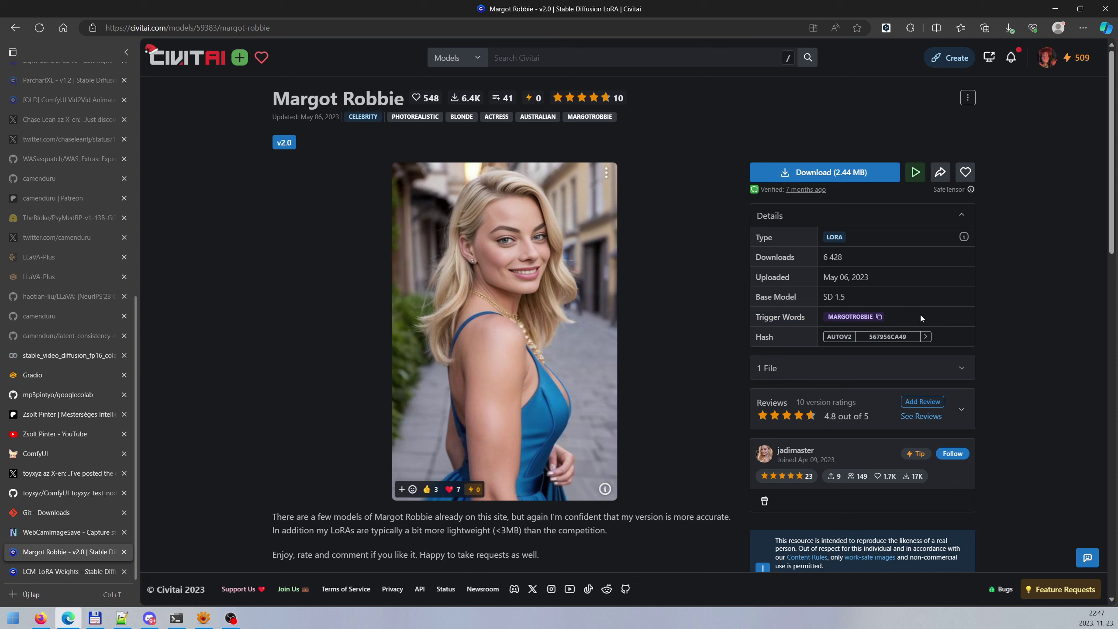
click(878, 318)
click(56, 450)
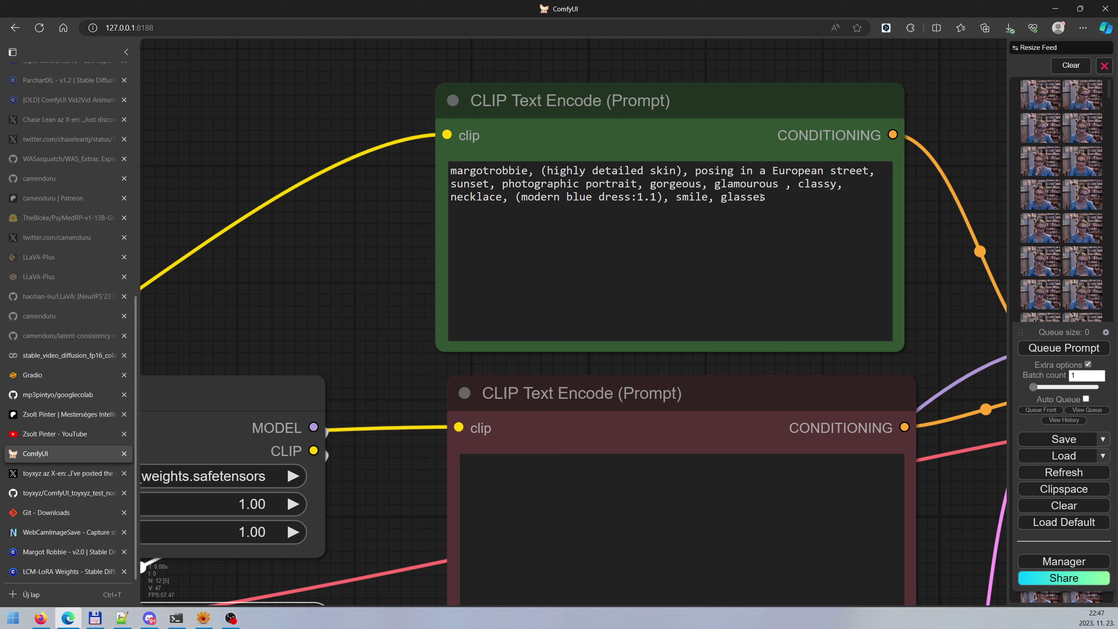
Paste the prepared negative prompt, from "nude, nsfw, blurry, logo, watermark" through "incoherent, mobilephone", into the red CLIP Text Encode node.
drag(934, 282, 809, 220)
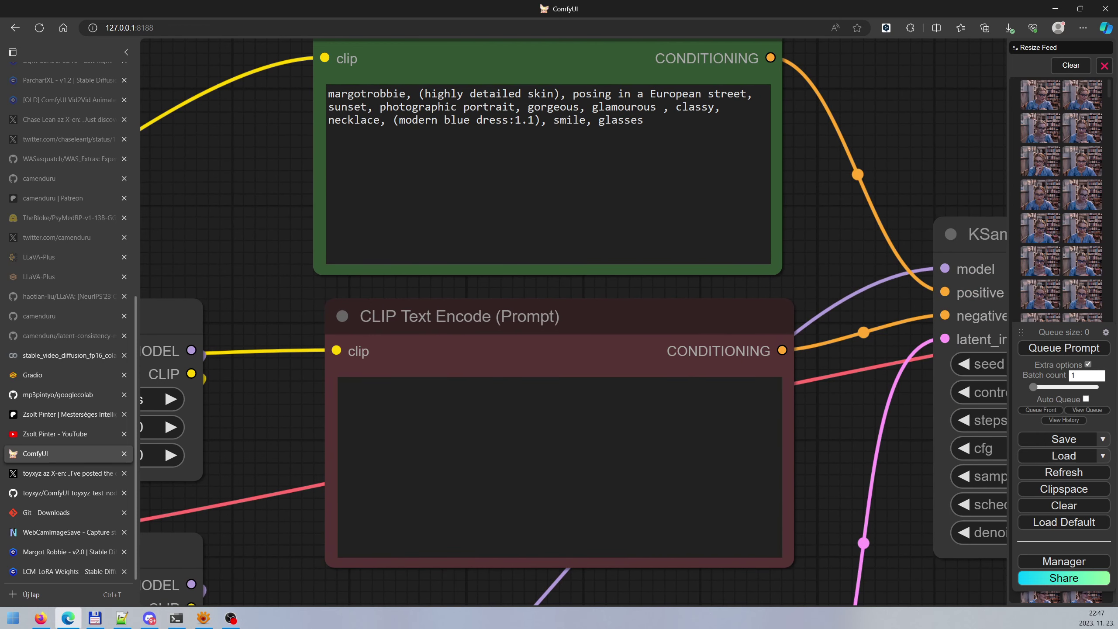
key(alt+Tab)
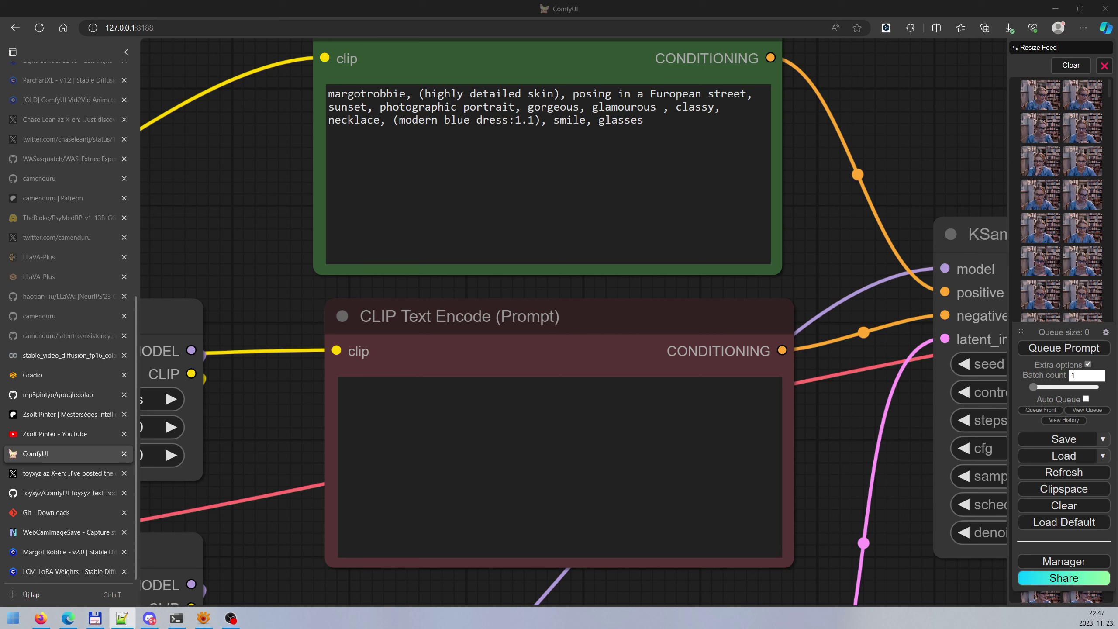
click(447, 446)
key(ctrl+v)
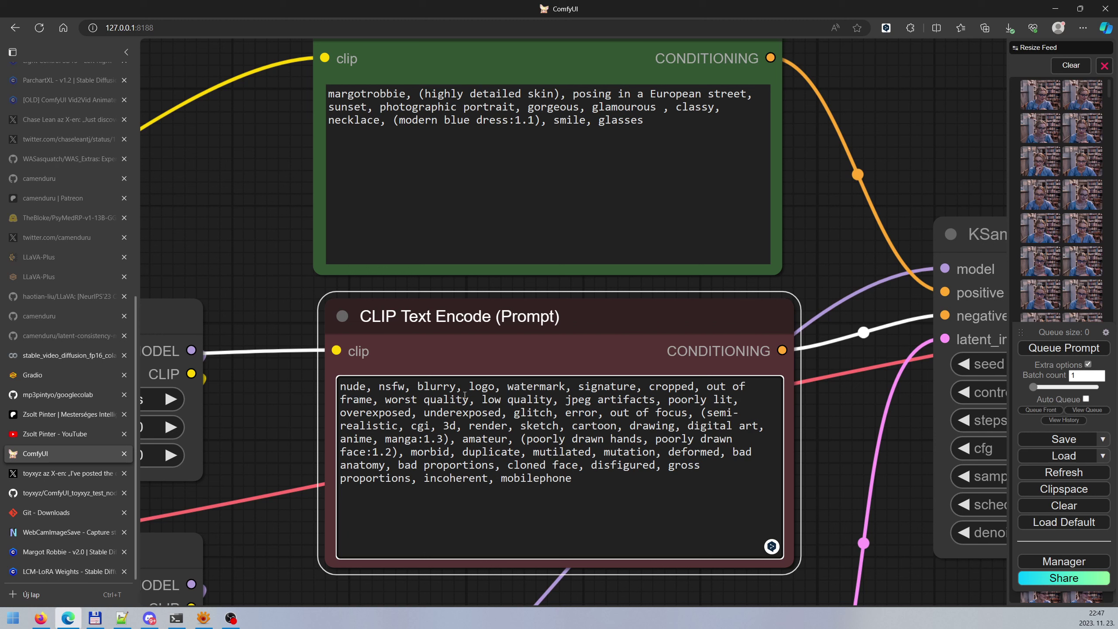
click(346, 386)
scroll(806, 430, up, 2)
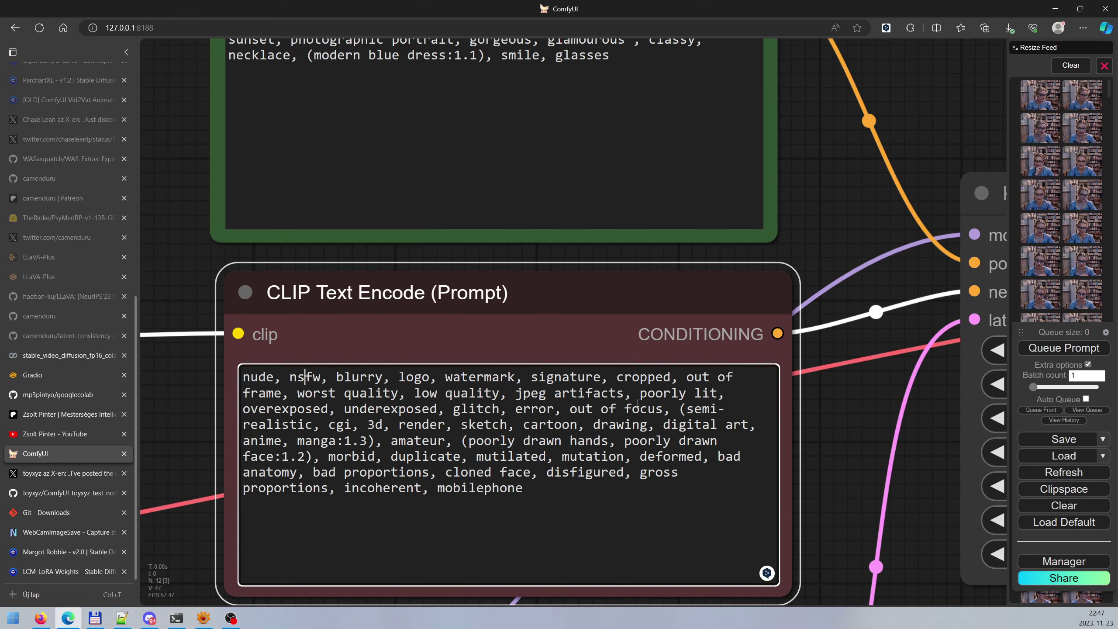
Queue the completed webcam image-to-image workflow once to generate a preview image.
scroll(826, 395, down, 10)
drag(917, 510, 644, 435)
scroll(568, 456, down, 3)
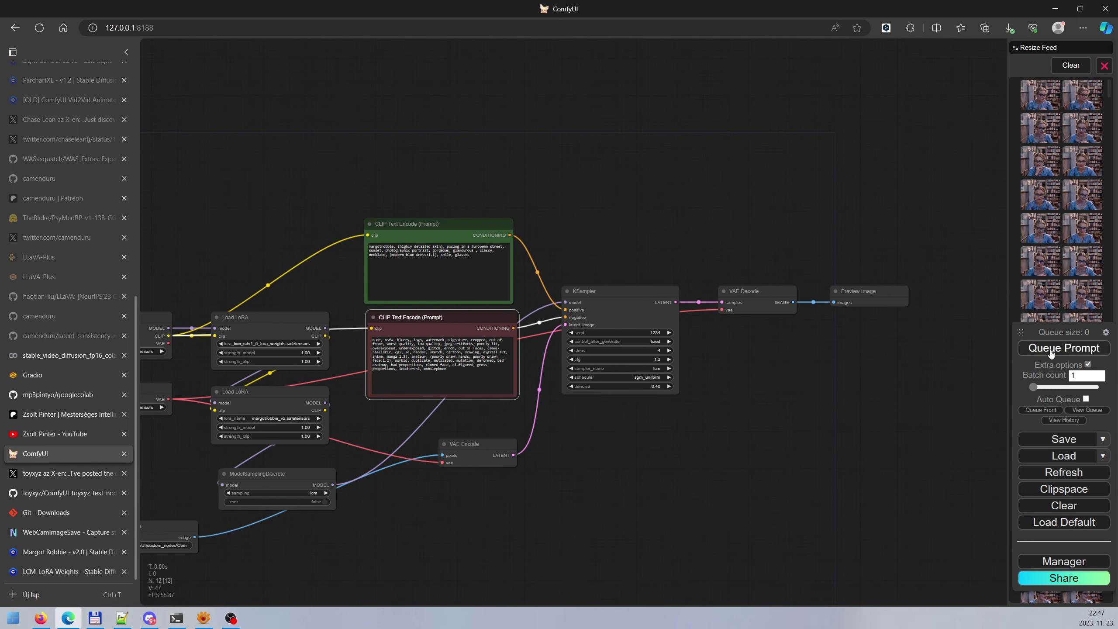
click(1064, 348)
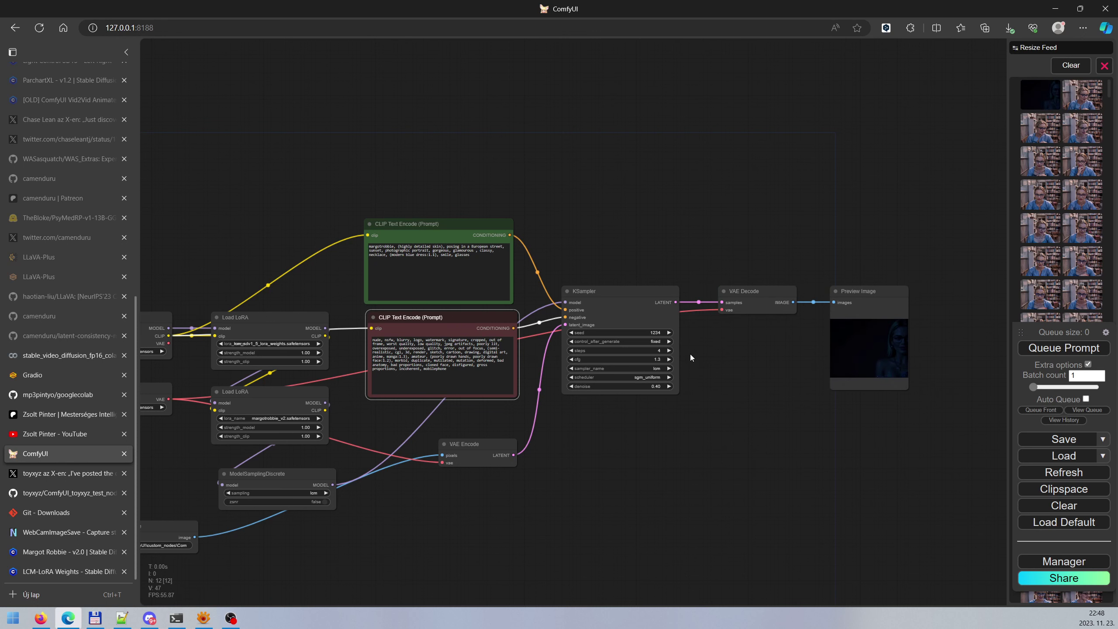
drag(610, 436, 555, 448)
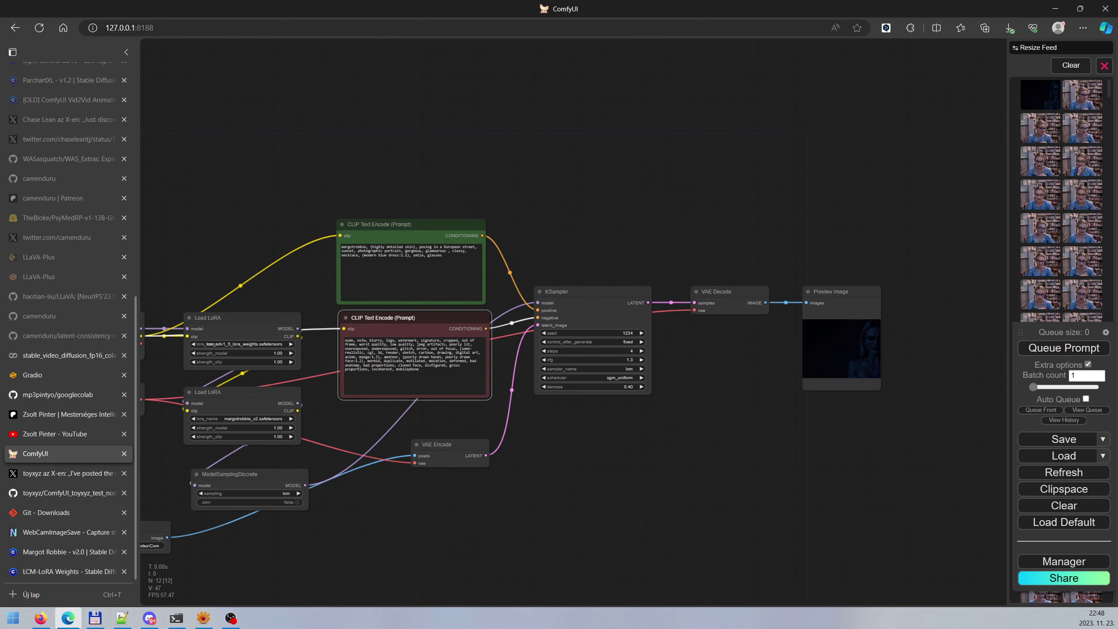
Start WebCamImageSave from Total Commander and queue the workflow again in ComfyUI.
key(alt+Tab)
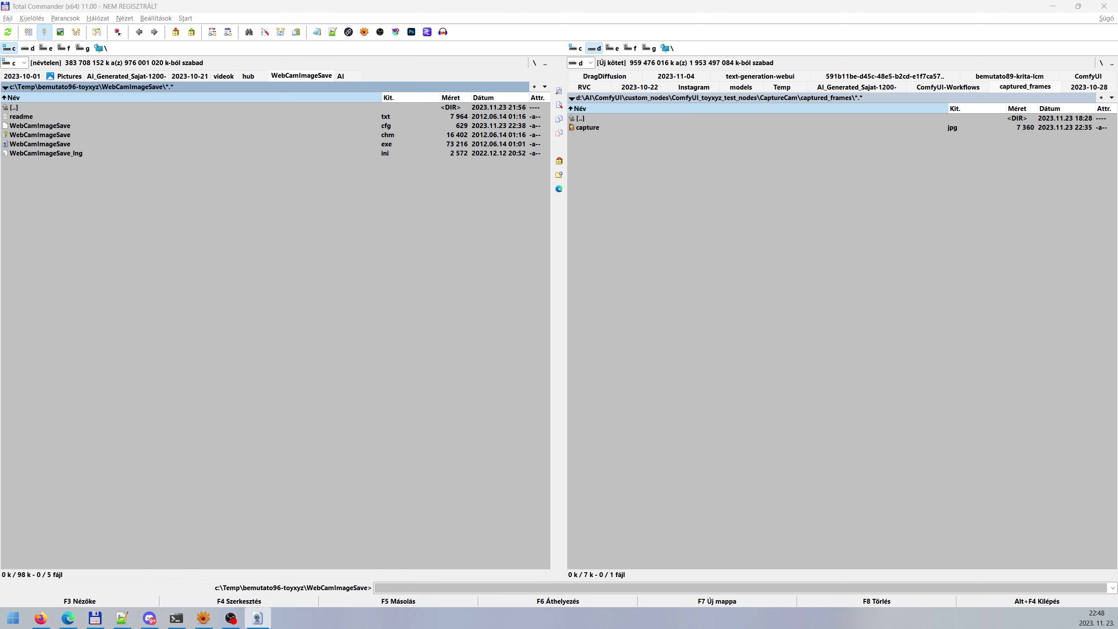
key(alt+Tab)
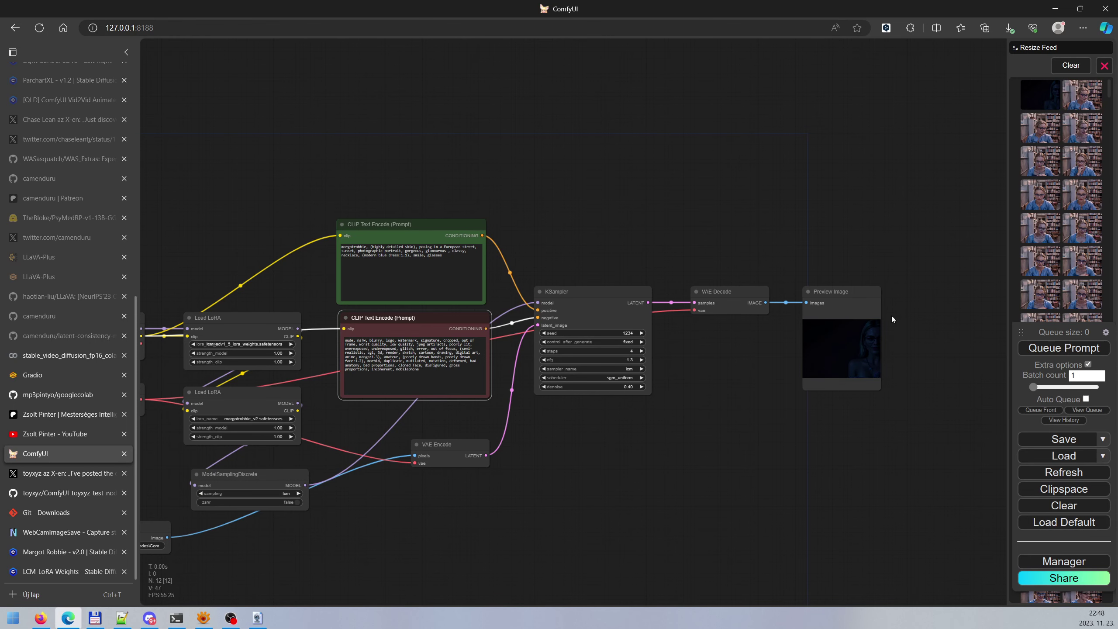
key(ctrl+Return)
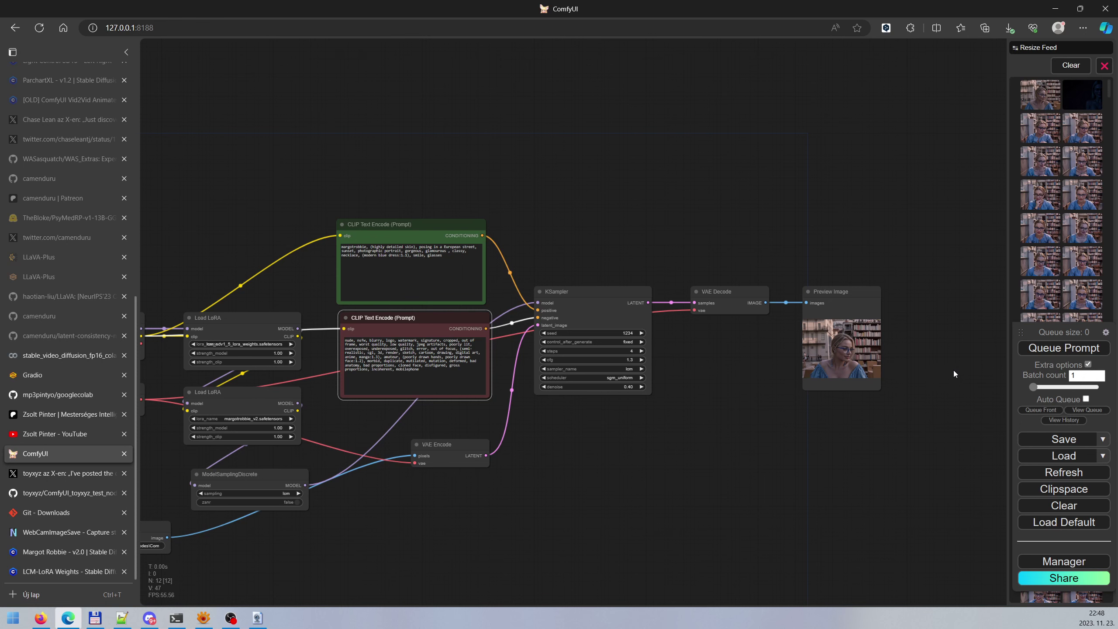
Enable Auto Queue and queue the prompt so the Preview Image node updates continuously from the webcam.
scroll(777, 326, up, 12)
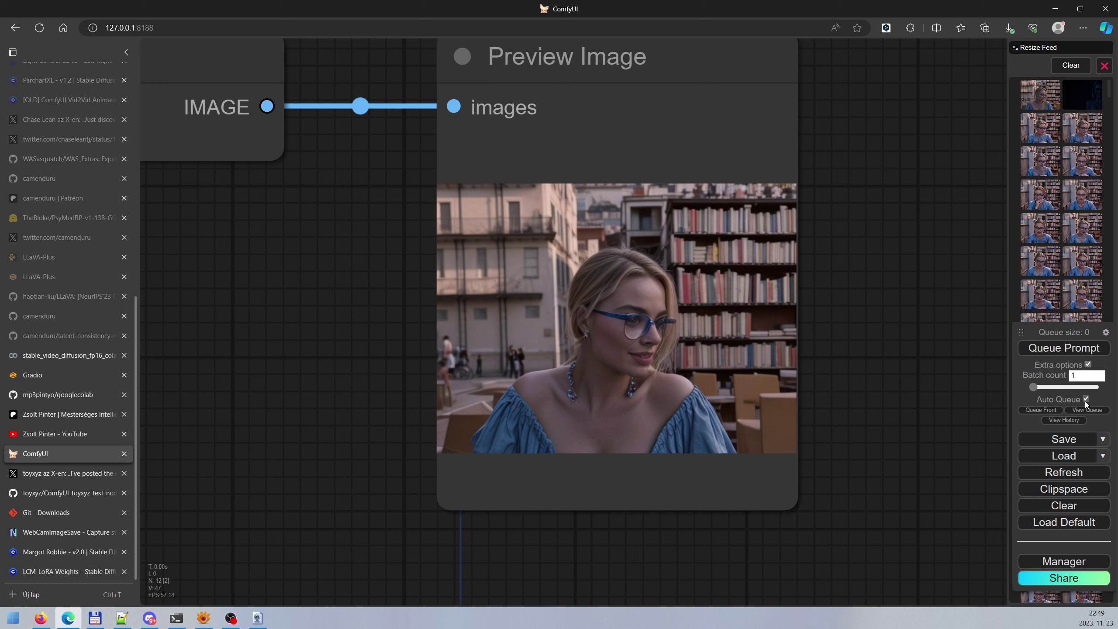
click(1056, 349)
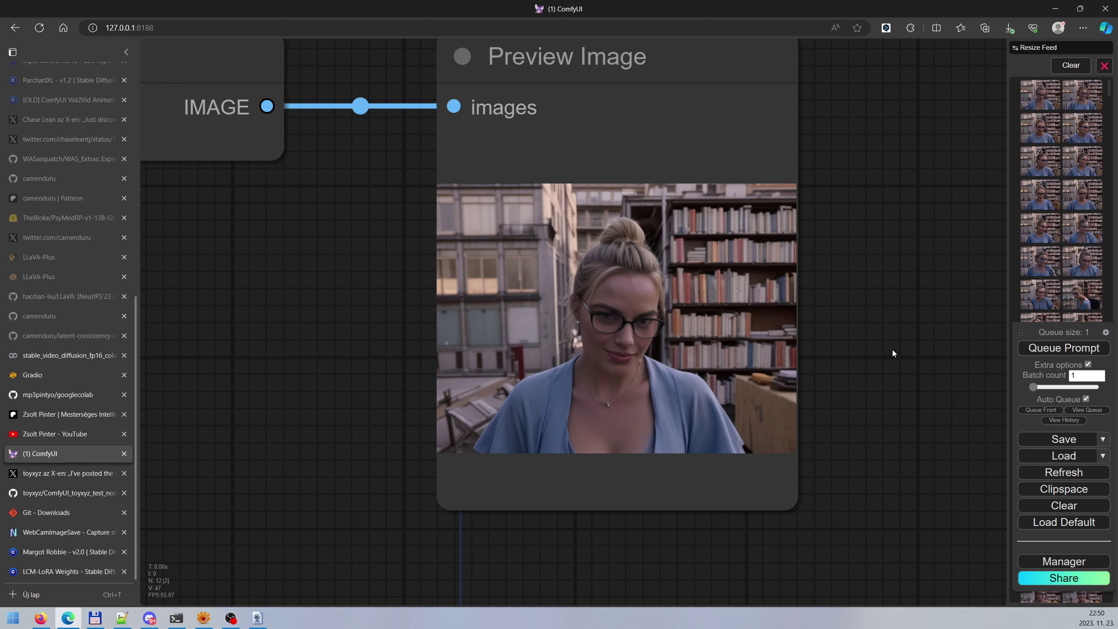
Review the workflow from the KSampler back to the Load Checkpoint, Load VAE, Load LoRA and ModelSamplingDiscrete nodes, including their connections.
scroll(815, 334, down, 5)
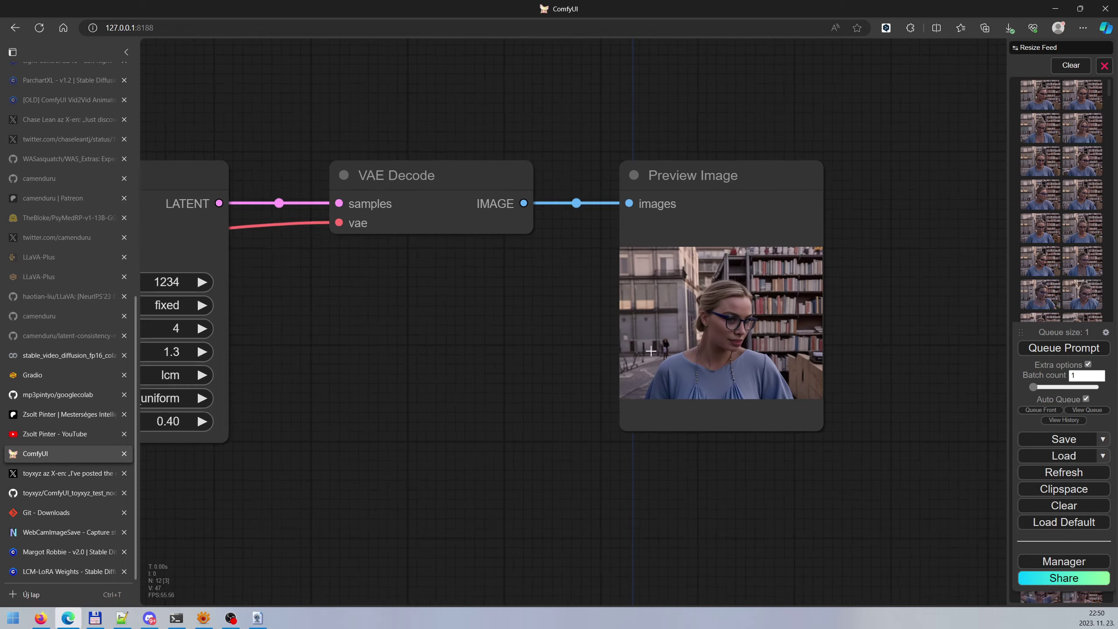
scroll(652, 351, down, 6)
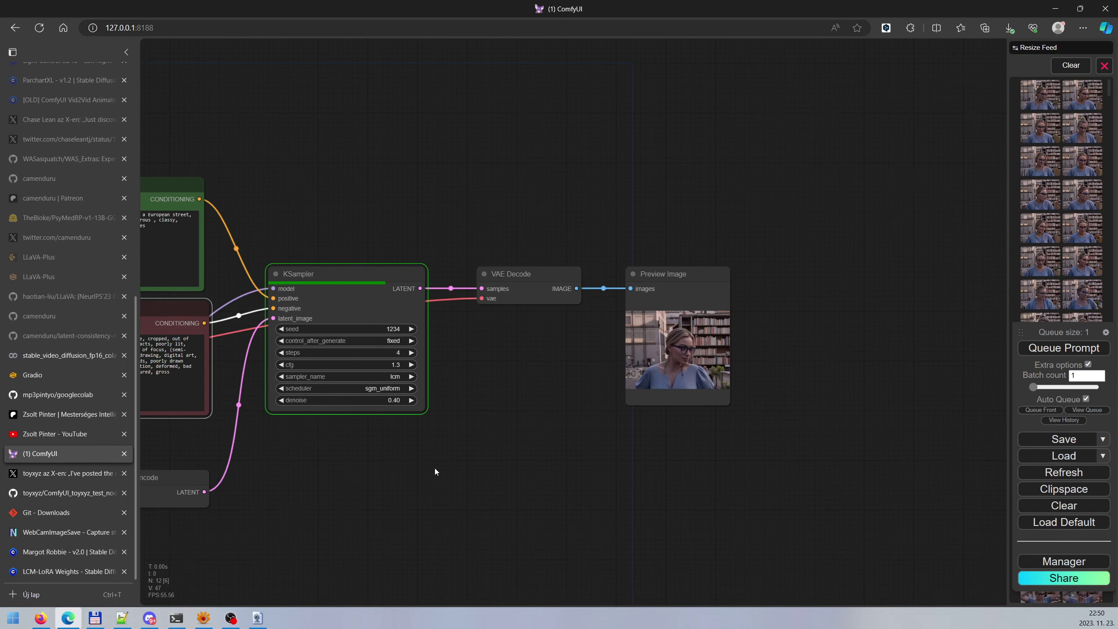
scroll(773, 410, down, 6)
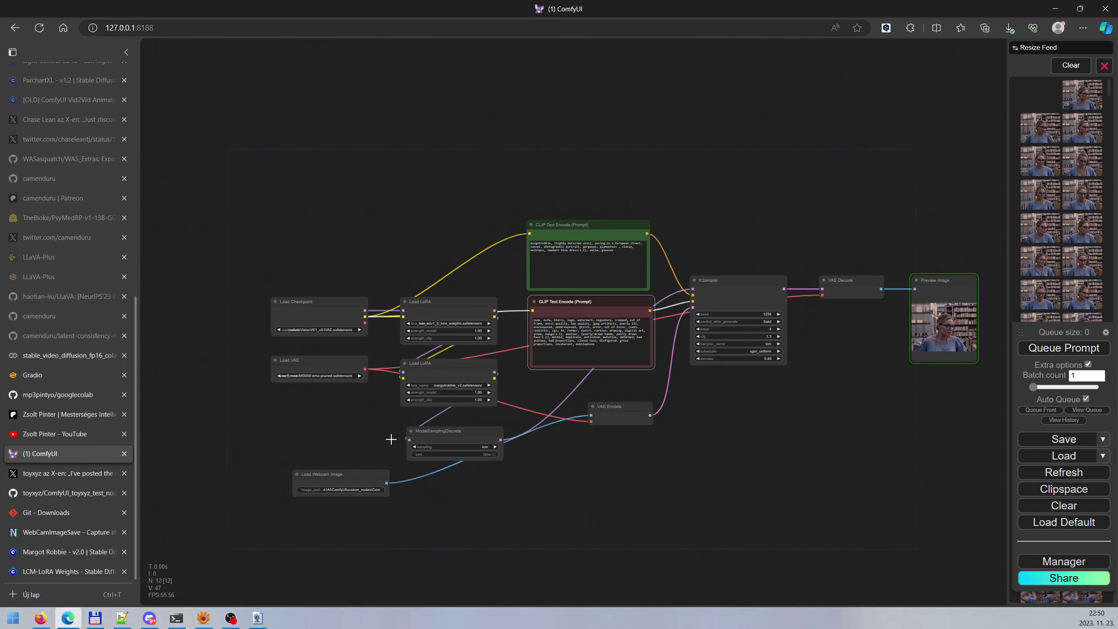
scroll(391, 439, up, 6)
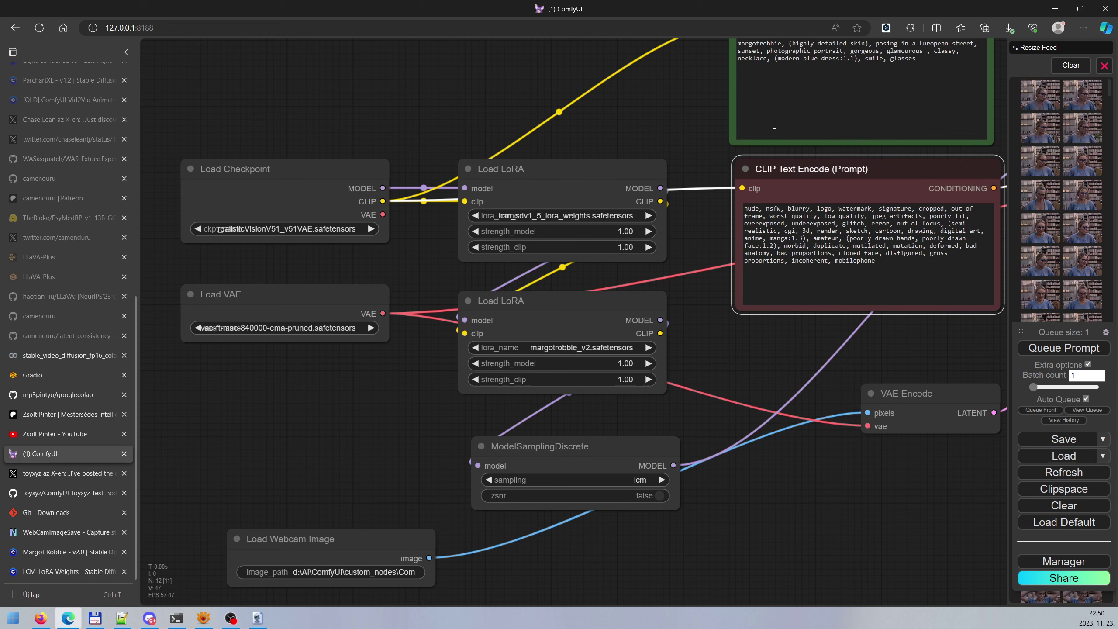
scroll(266, 222, up, 3)
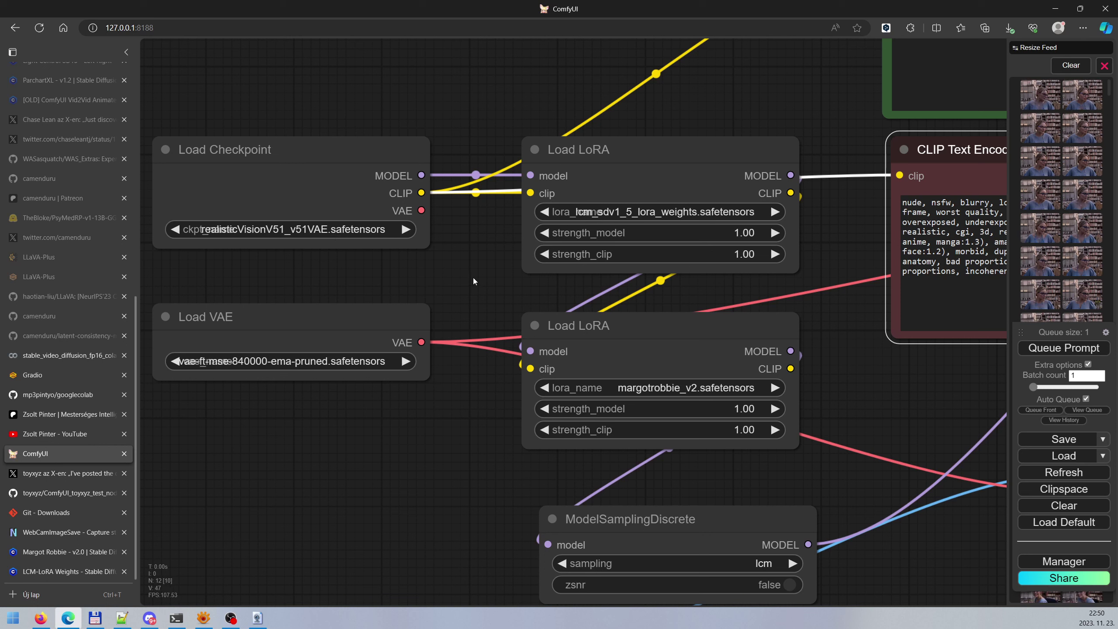
mouse_move(175, 312)
mouse_down()
mouse_move(230, 311)
mouse_move(175, 311)
mouse_up()
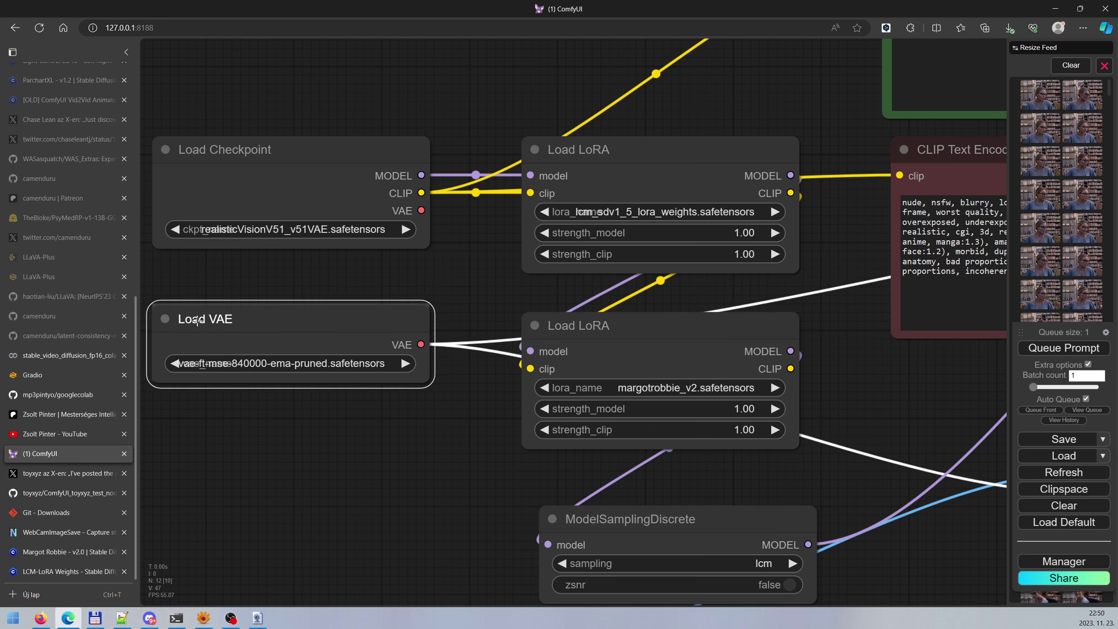
drag(477, 283, 311, 303)
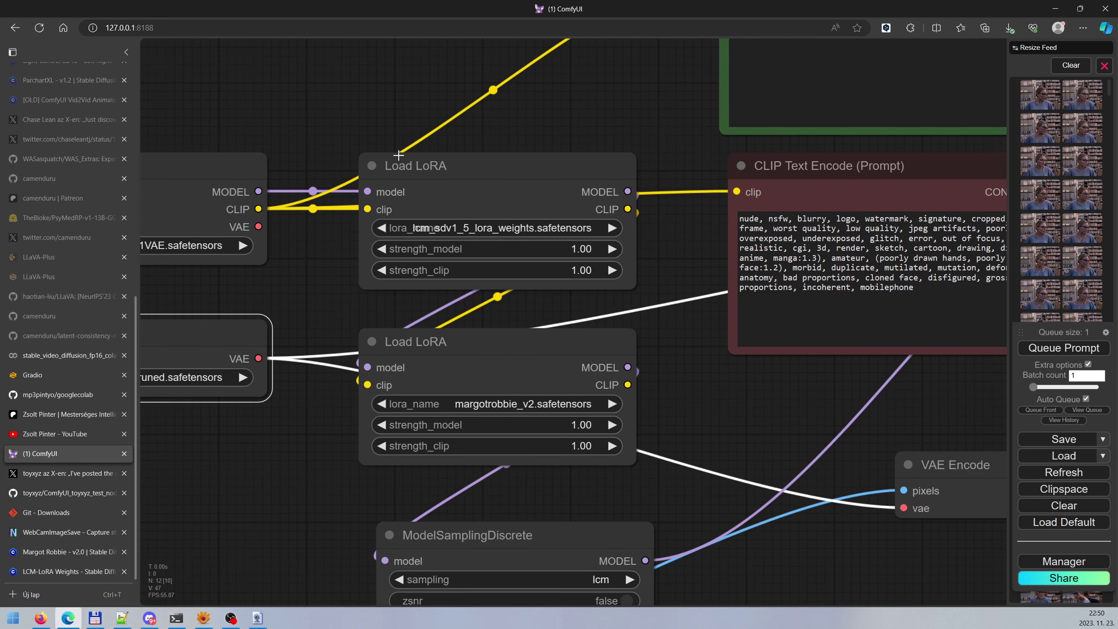
click(449, 163)
drag(449, 162, 449, 166)
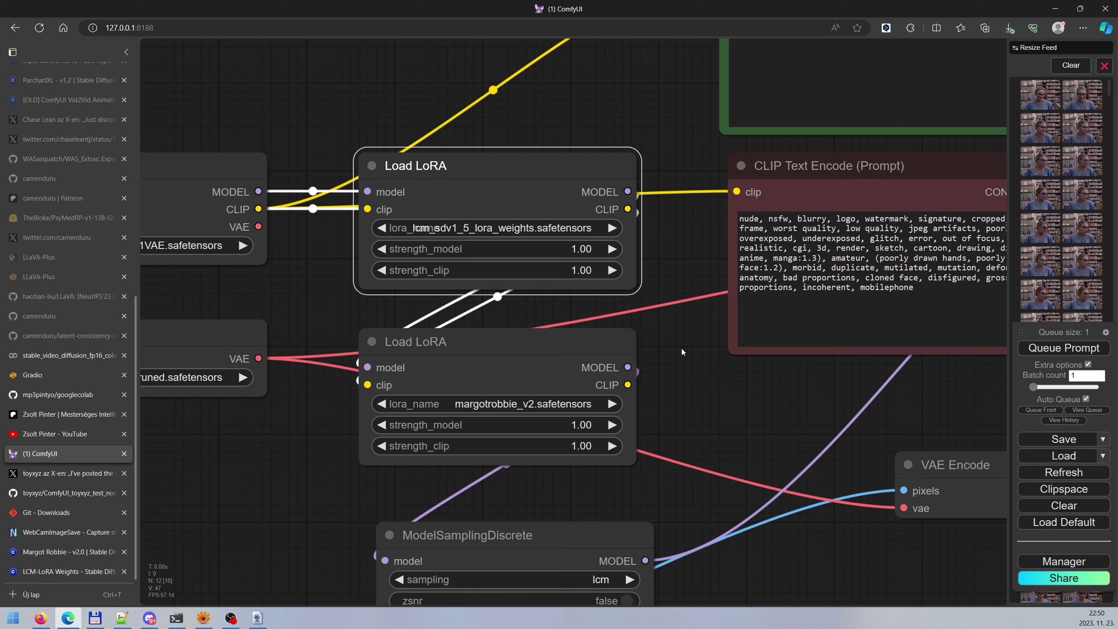
click(407, 346)
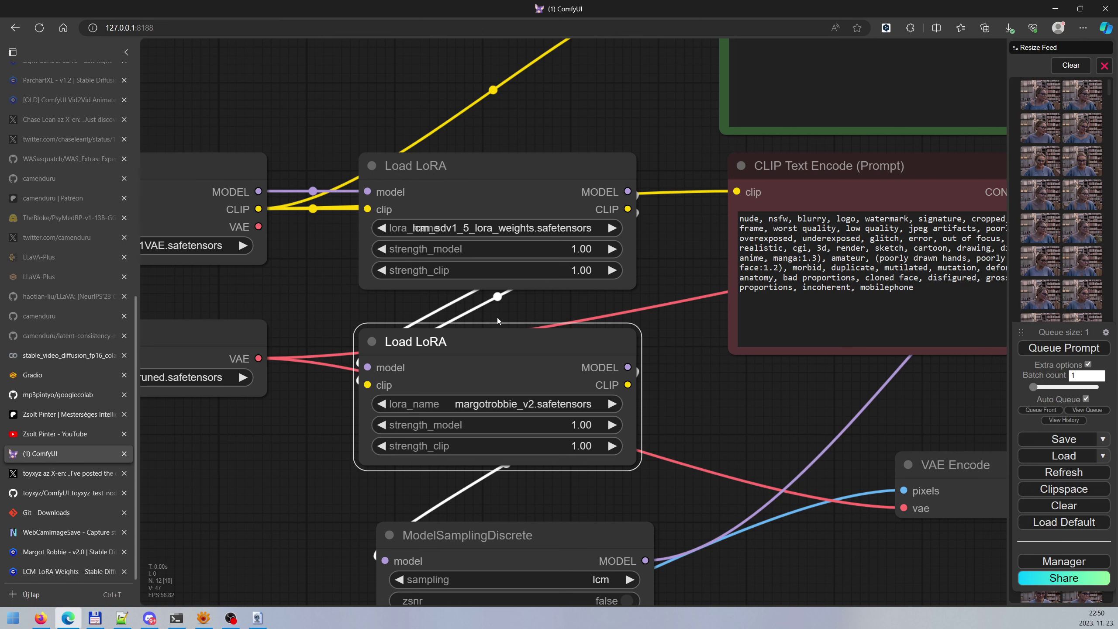
drag(497, 320, 492, 238)
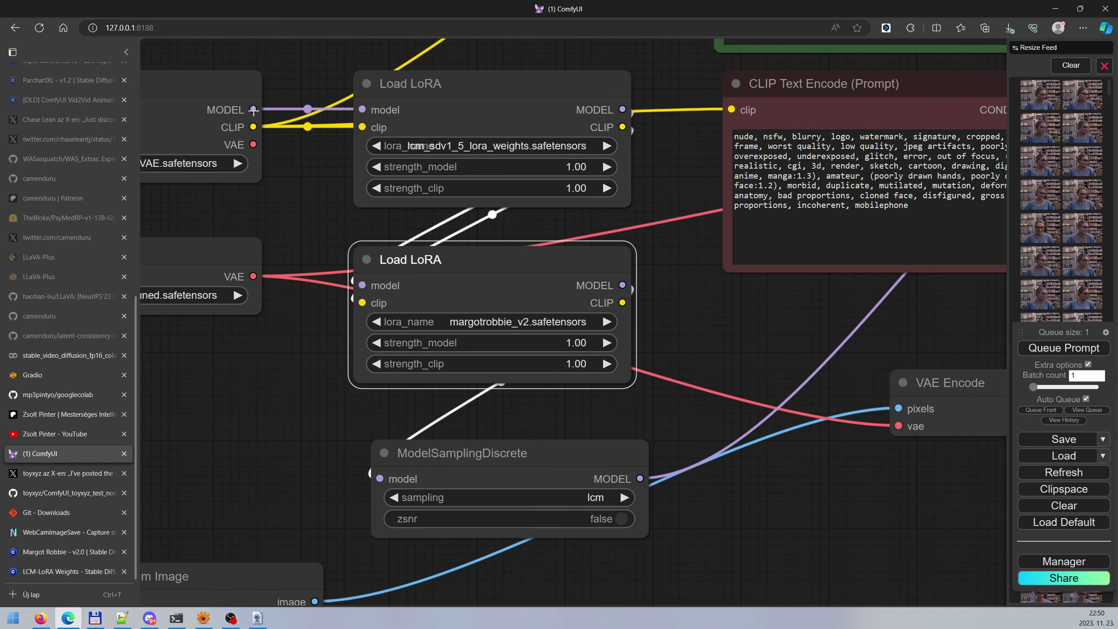
Examine how the model connection runs through both Load LoRA nodes and ModelSamplingDiscrete into the KSampler.
drag(692, 255, 755, 237)
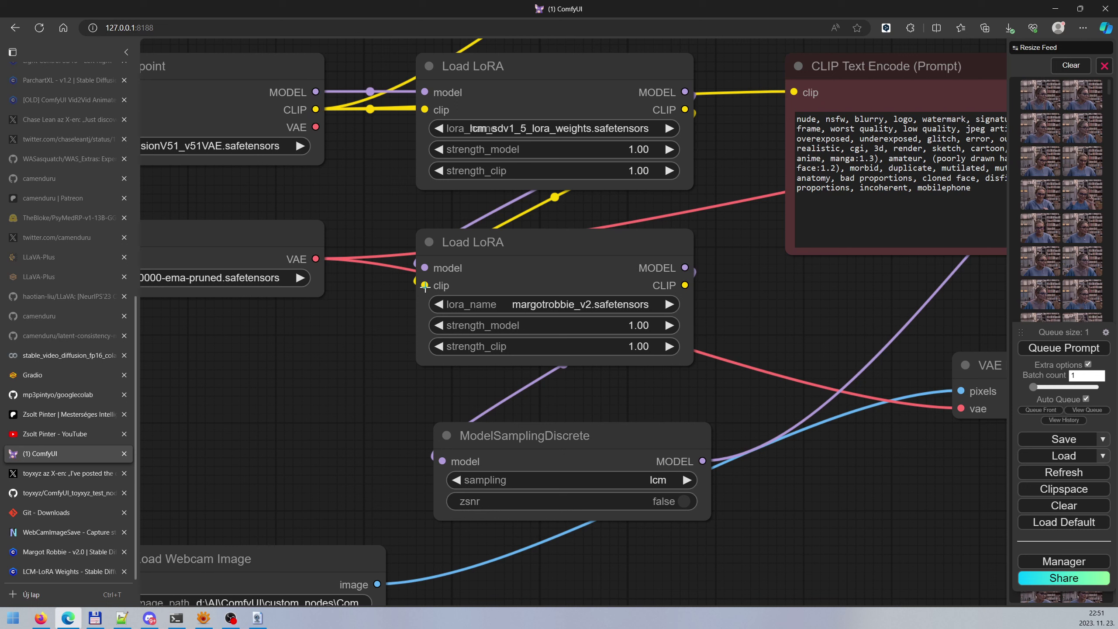
click(690, 285)
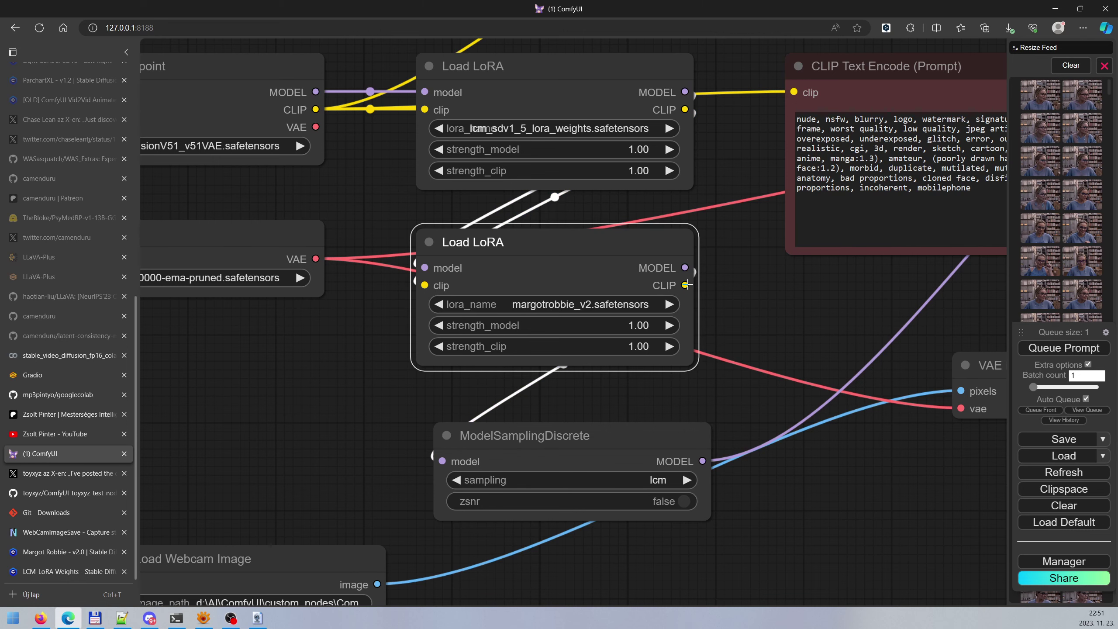
key(ctrl)
key(ctrl)
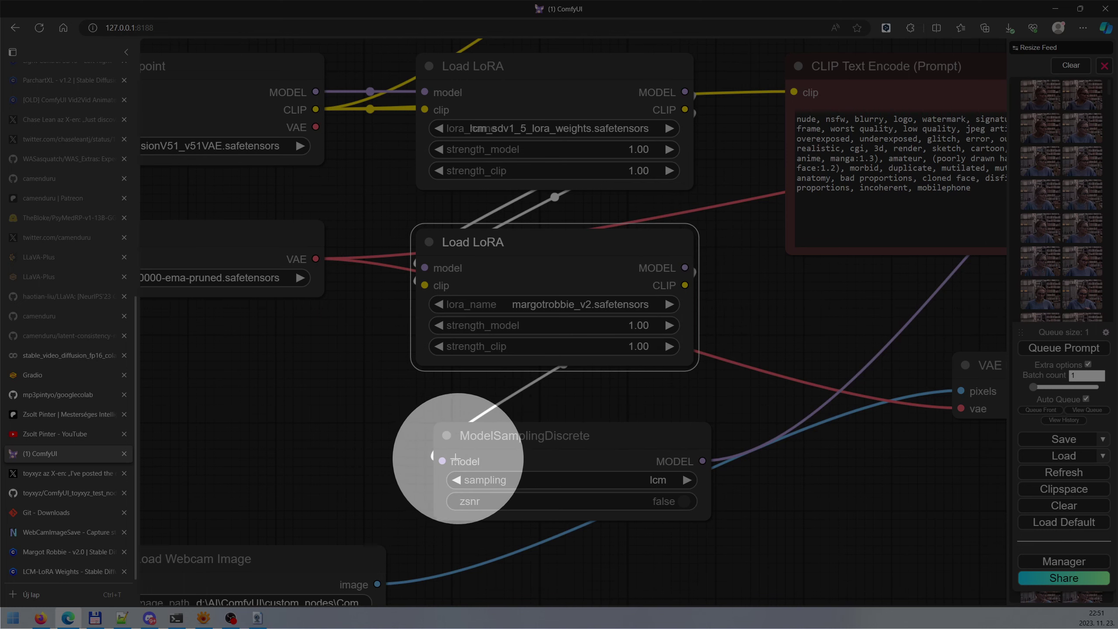
click(388, 441)
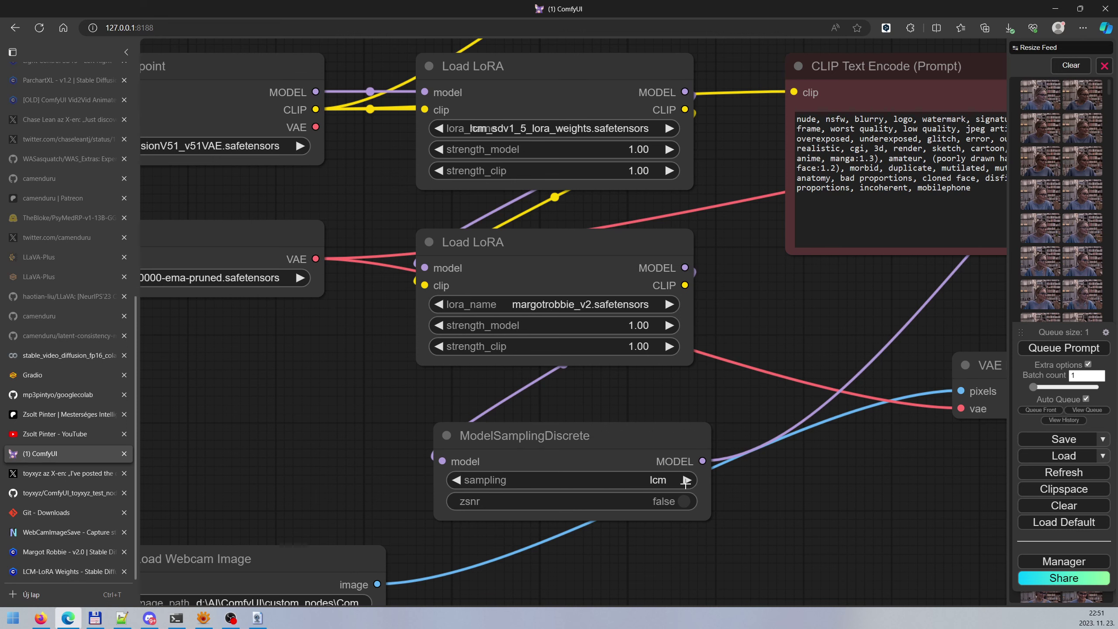
drag(885, 472, 435, 493)
scroll(561, 457, down, 3)
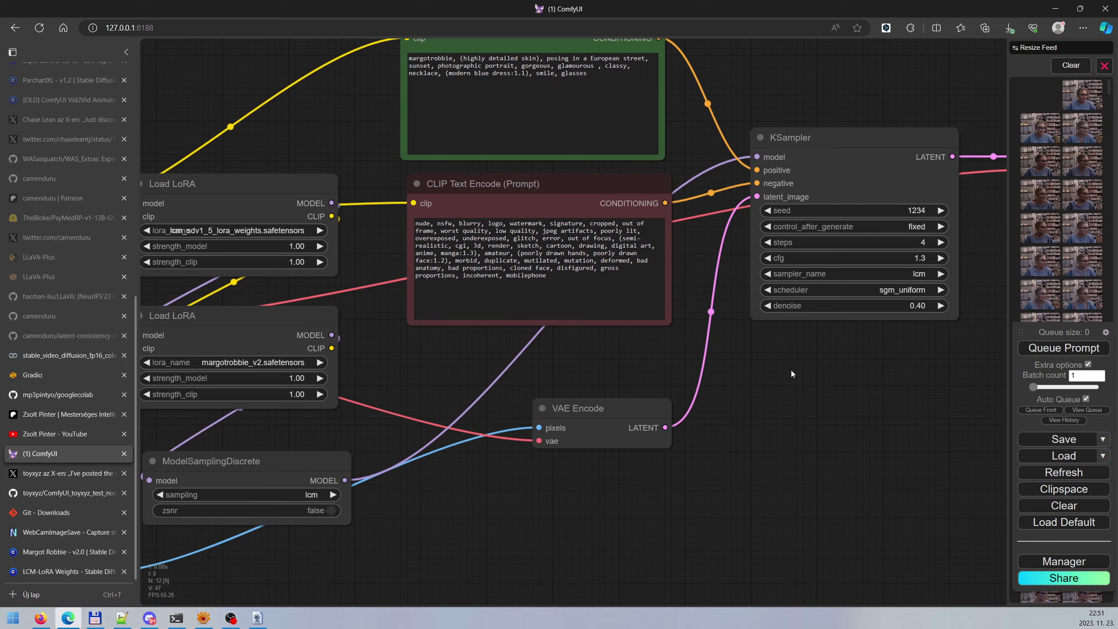
drag(419, 408, 369, 446)
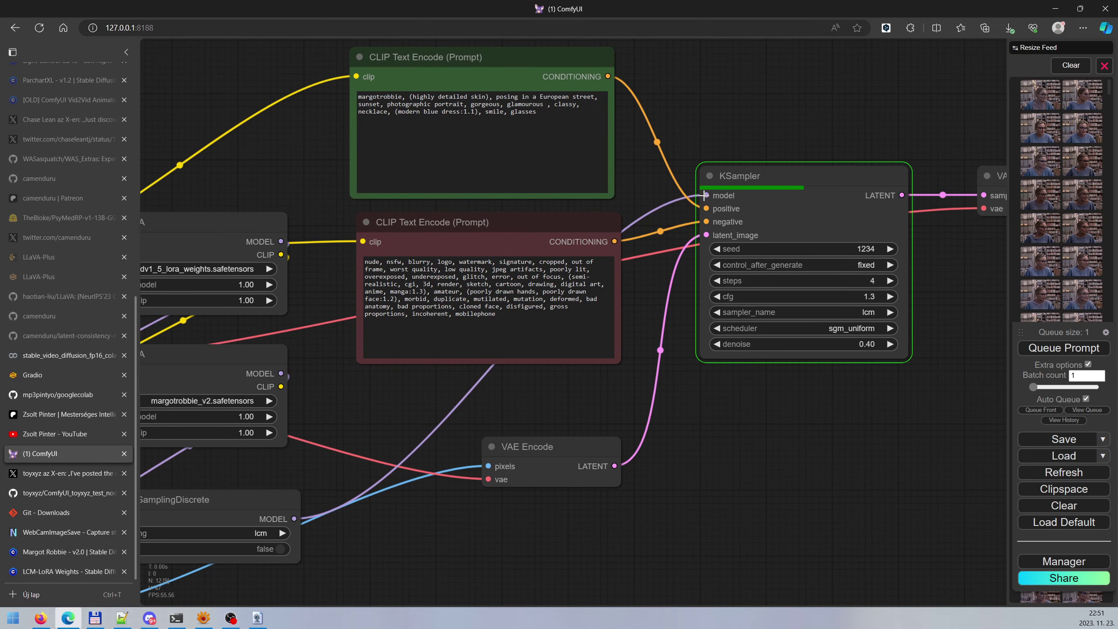
Examine the positive and negative CLIP Text Encode prompts and trace their connections from the loader nodes to the KSampler.
drag(272, 161, 456, 183)
drag(623, 78, 630, 78)
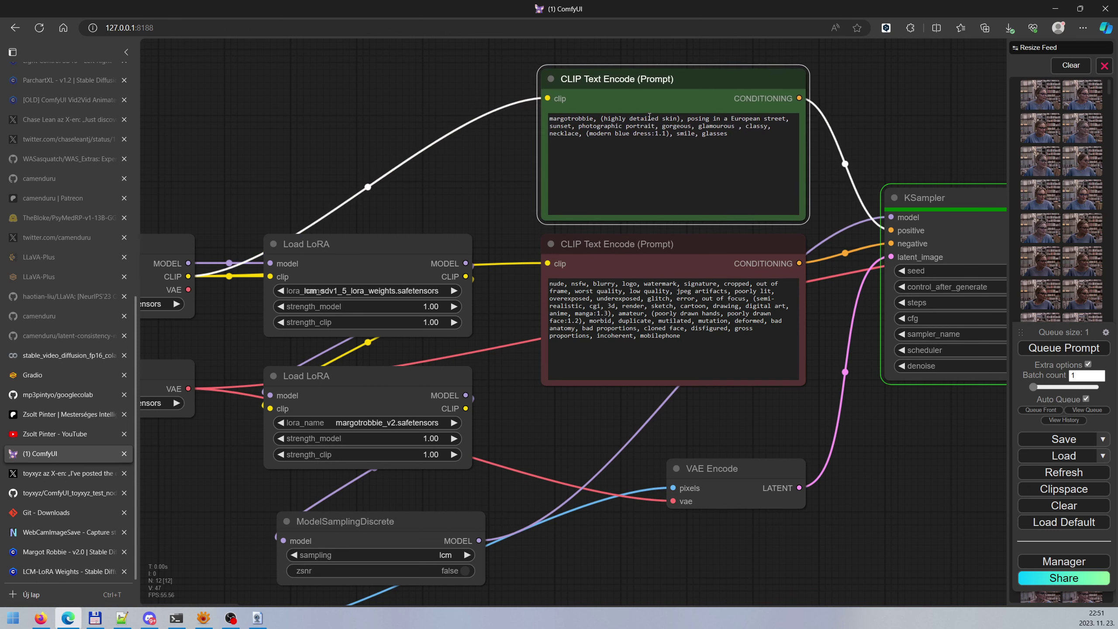
click(614, 245)
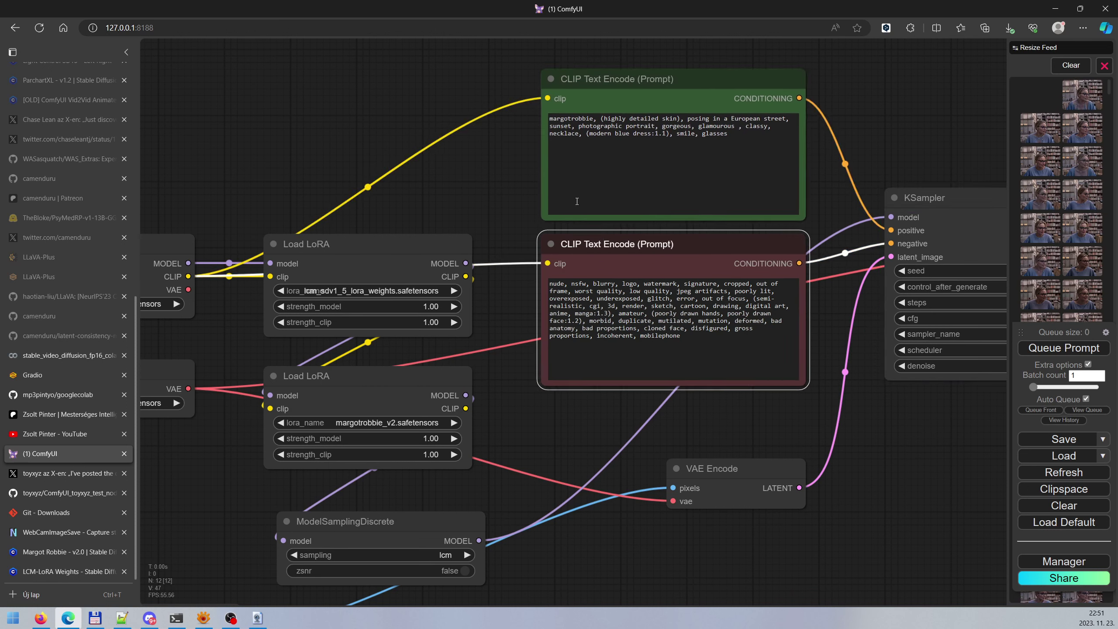
drag(300, 188, 353, 199)
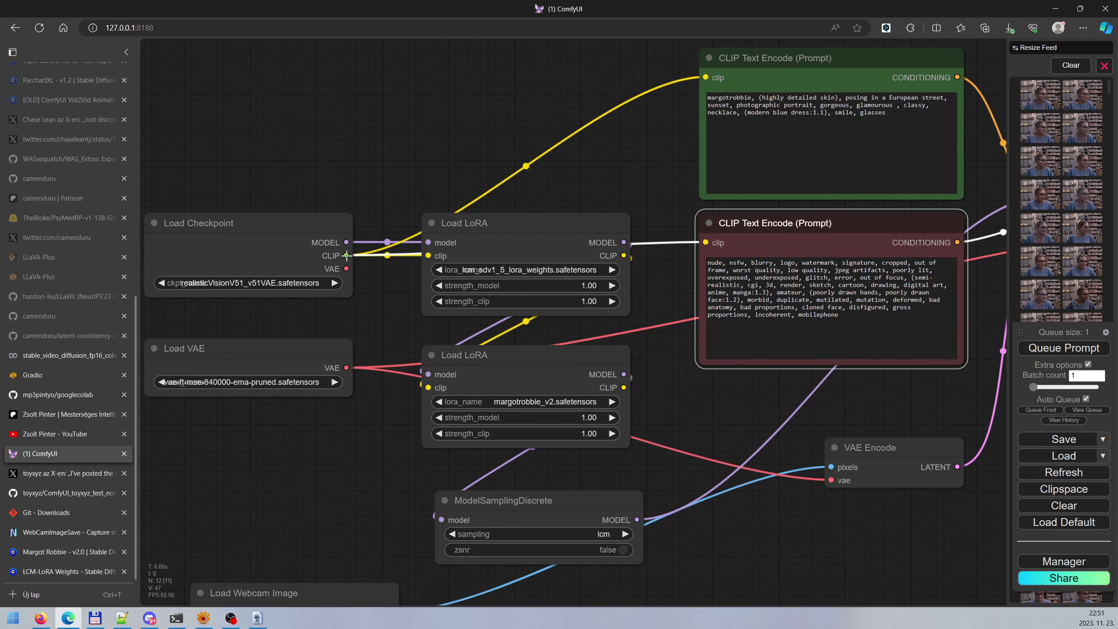
drag(637, 170, 348, 174)
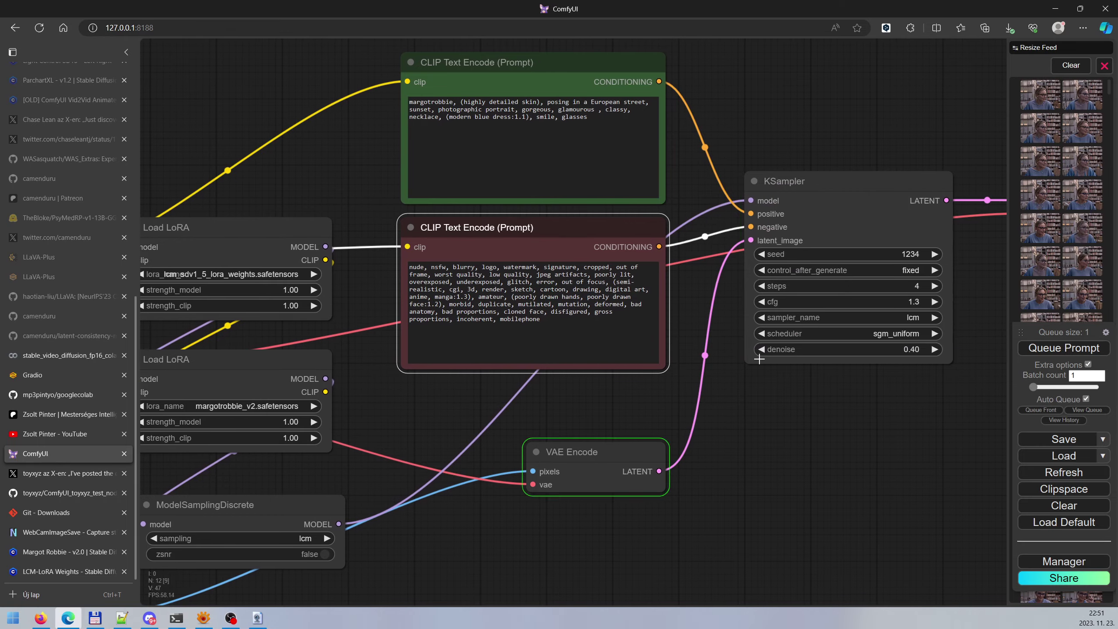
scroll(759, 359, up, 6)
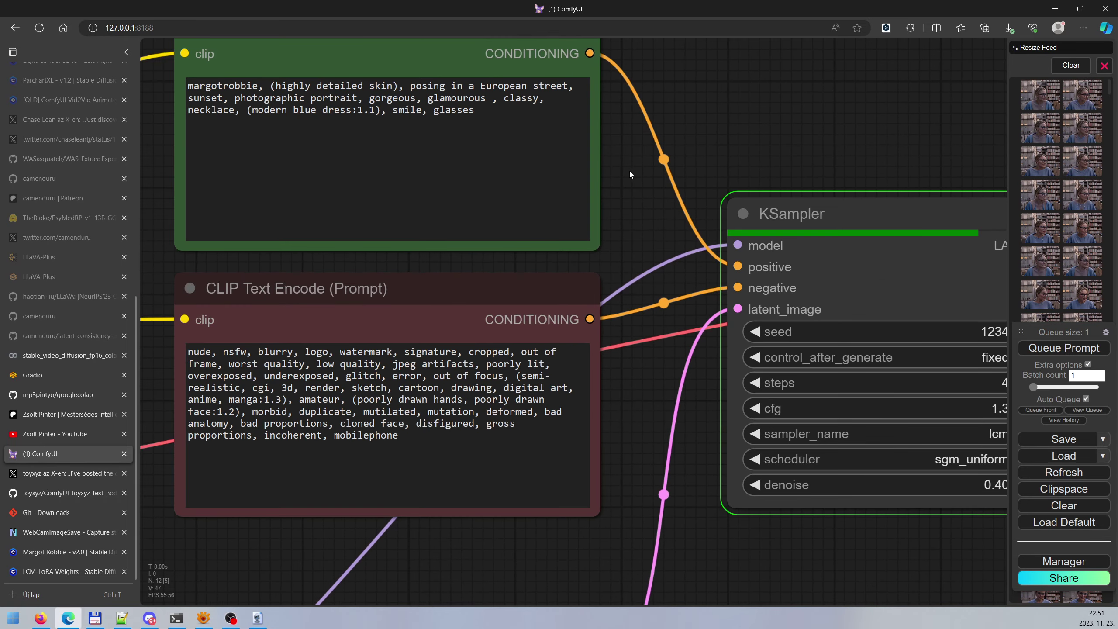
drag(629, 174, 612, 216)
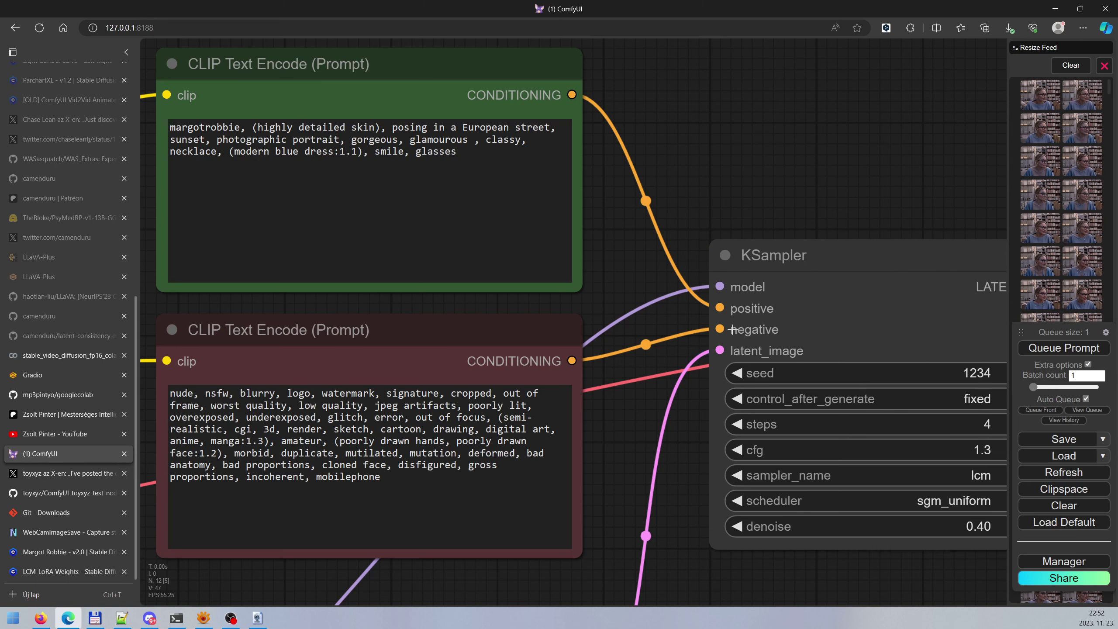
Examine the Load Webcam Image node's image path and trace its image connection to the VAE Encode node feeding the KSampler.
drag(697, 506, 708, 372)
scroll(537, 394, down, 3)
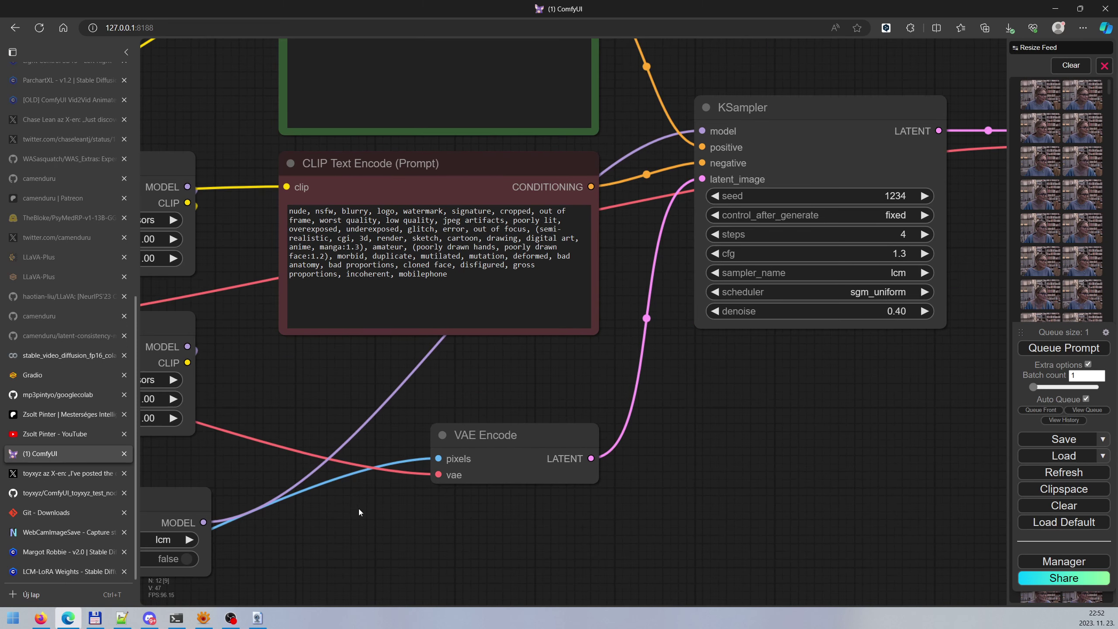
drag(358, 509, 695, 444)
drag(426, 561, 578, 472)
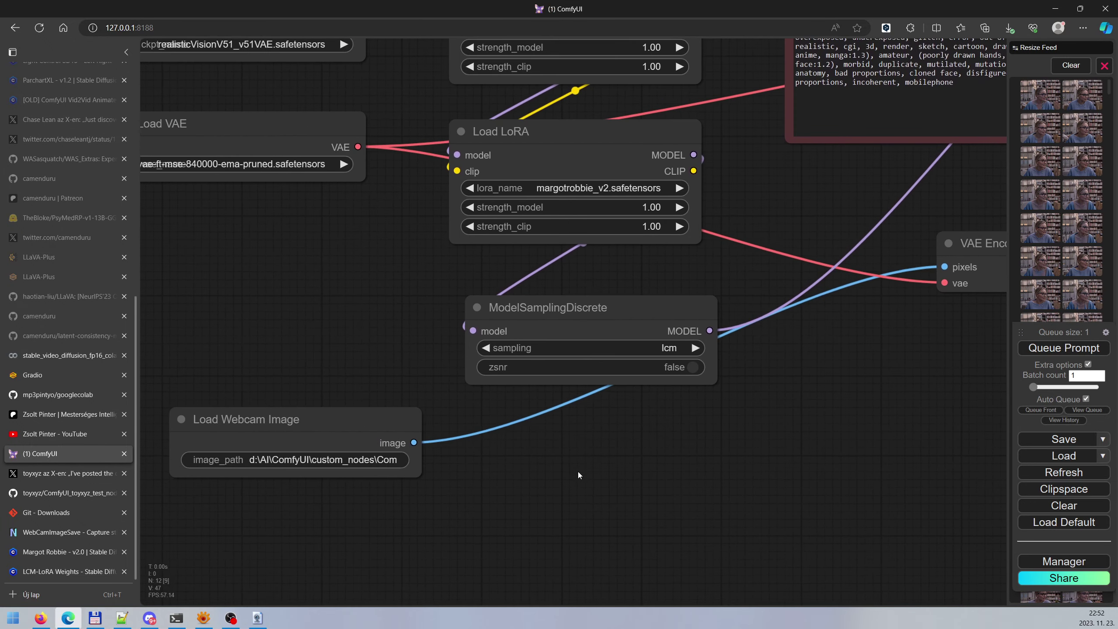
scroll(291, 423, up, 2)
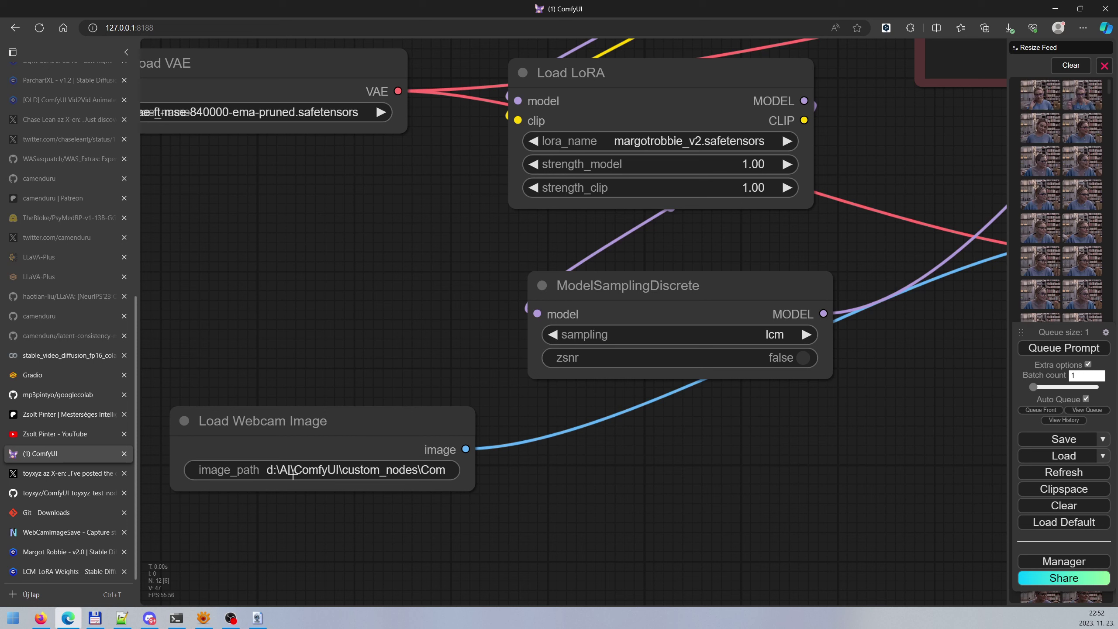
drag(891, 381, 407, 457)
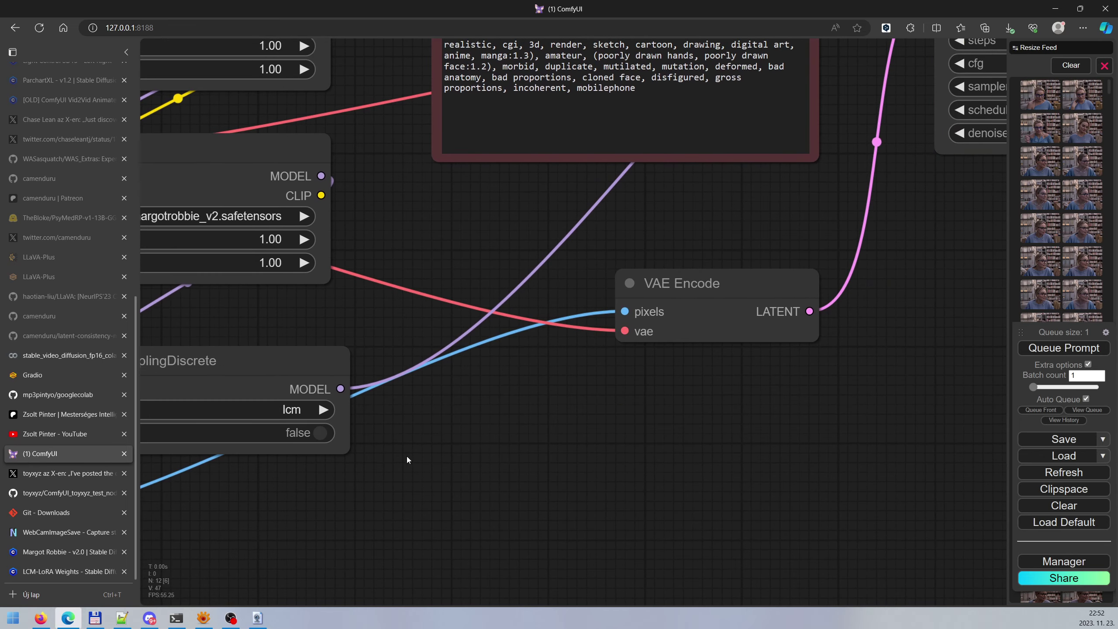